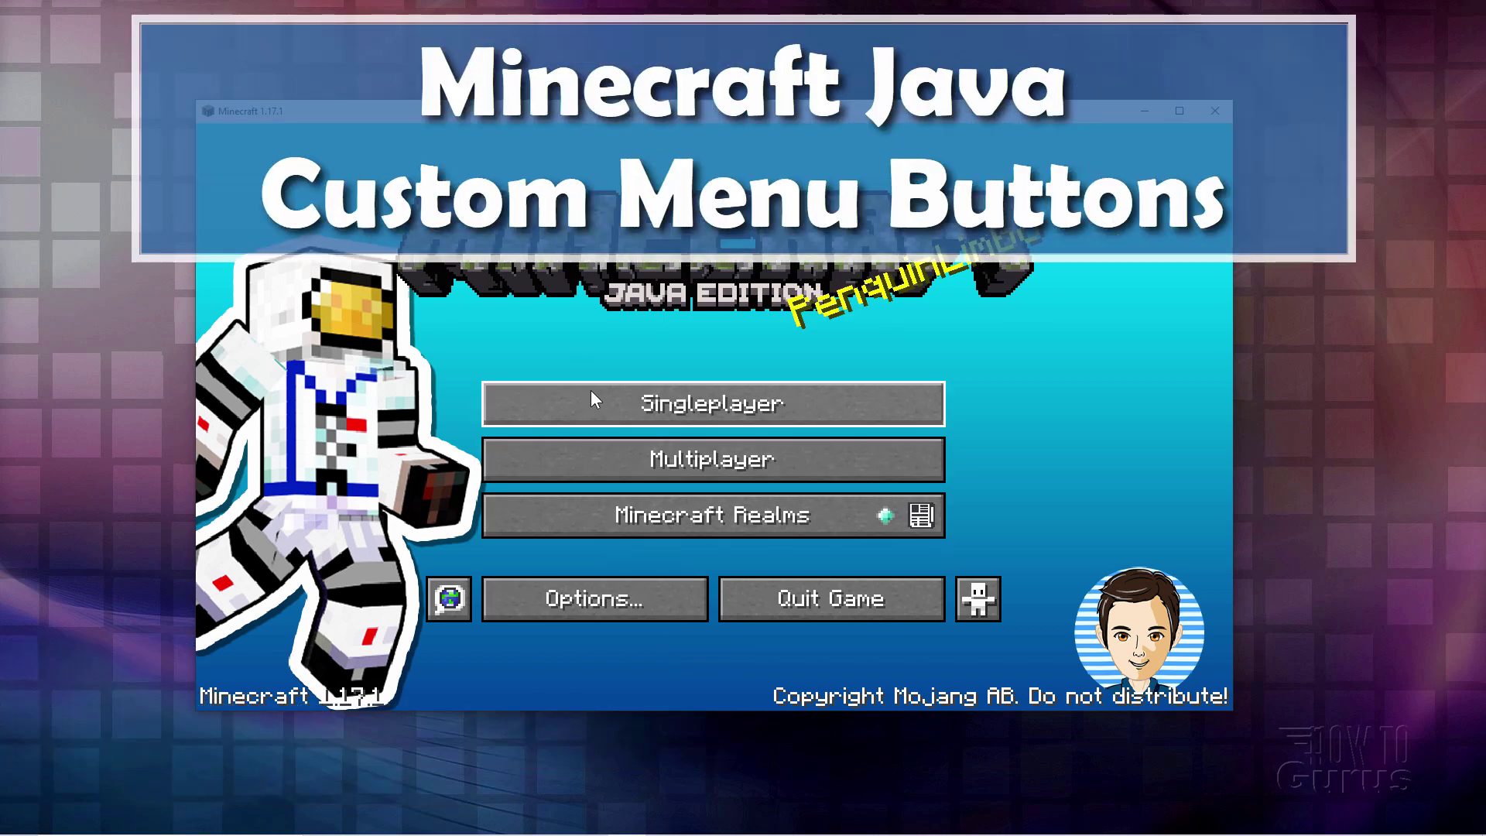
# - Enable the GUI Buttons.zip resource pack and return to the title screen
pyautogui.click(620, 596)
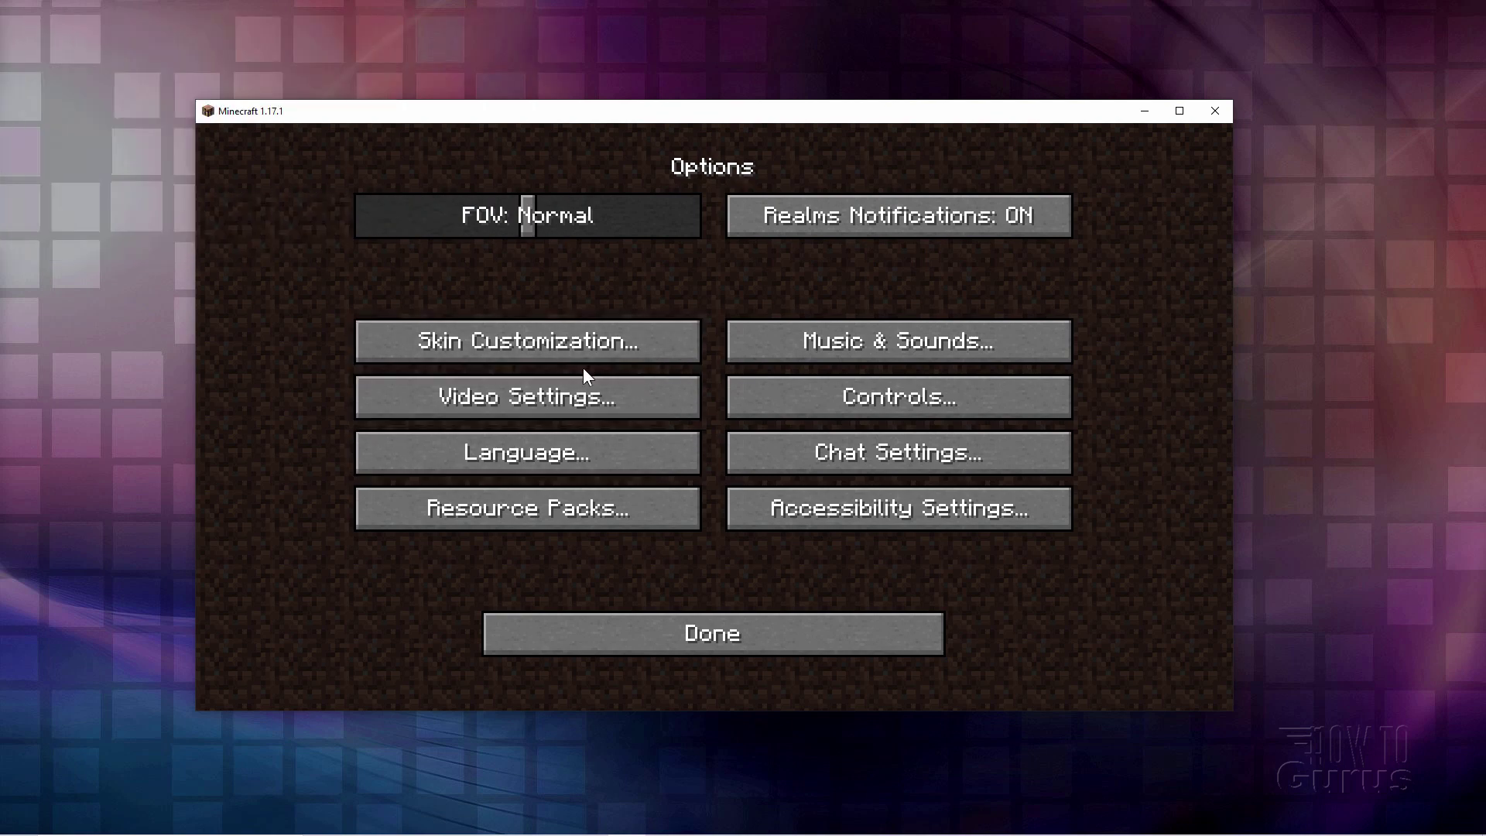
pyautogui.click(605, 509)
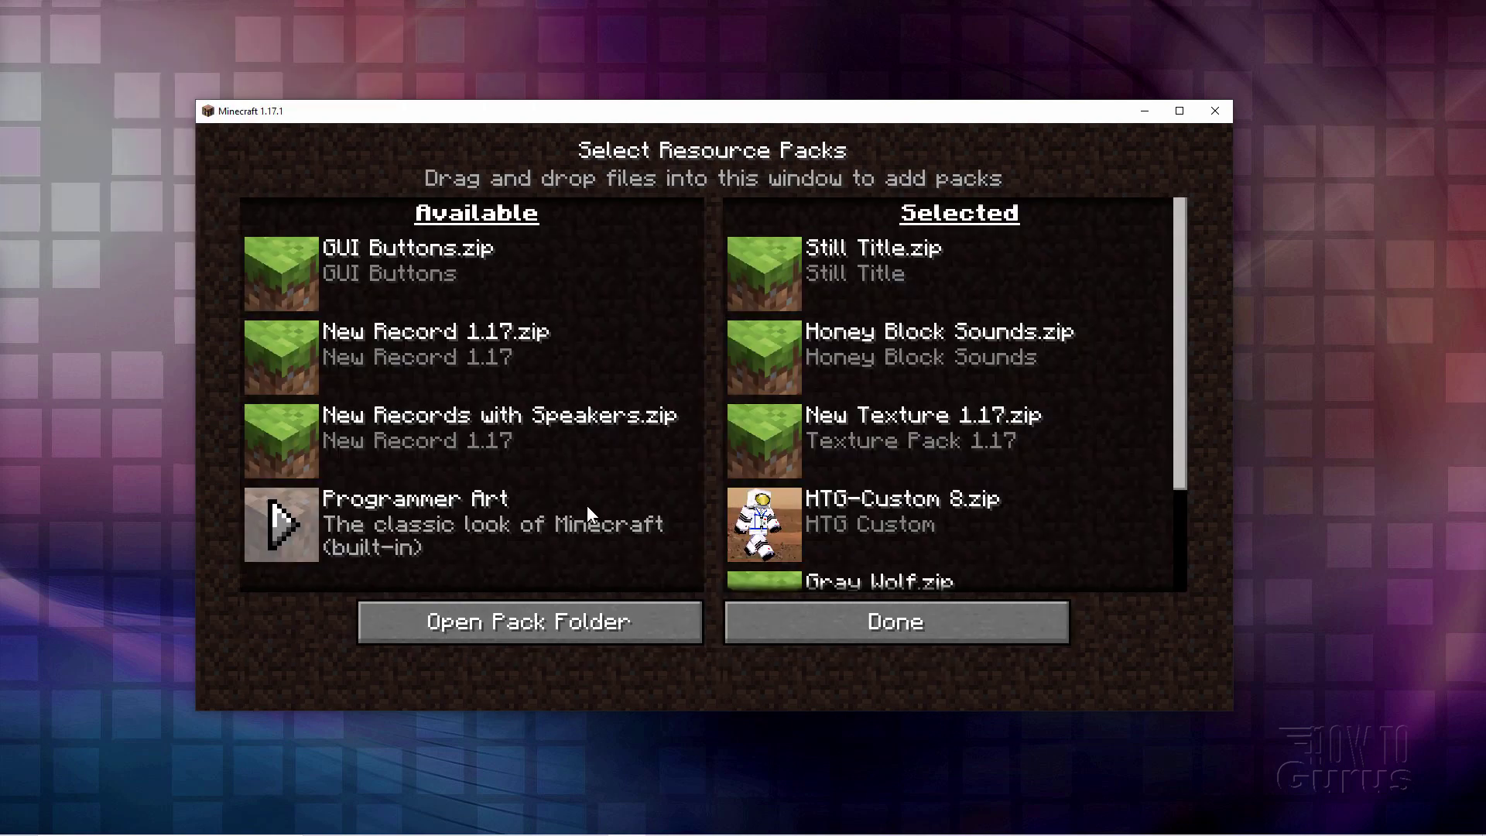
pyautogui.click(321, 286)
pyautogui.click(888, 624)
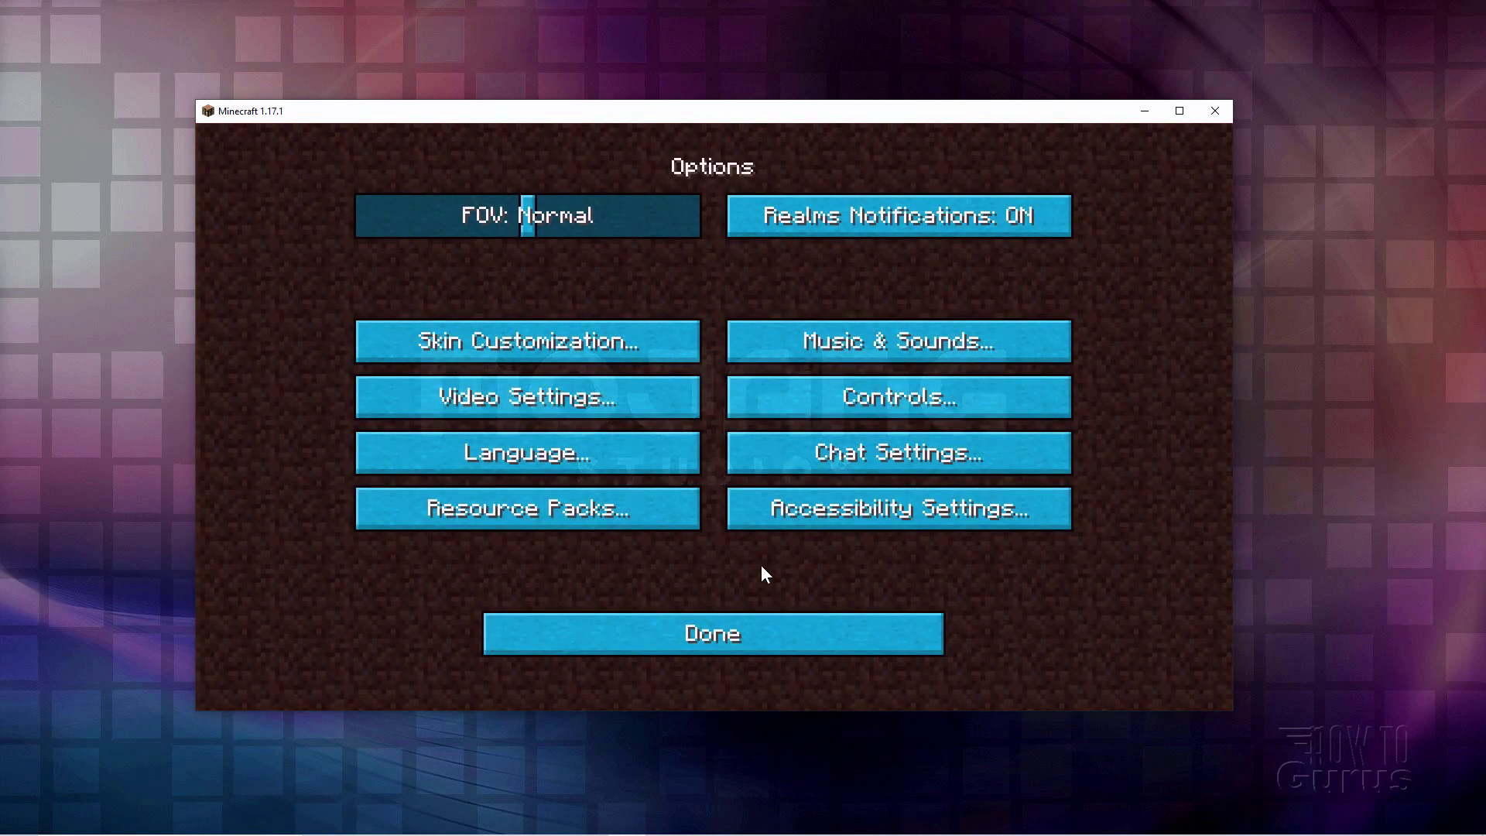
pyautogui.click(731, 629)
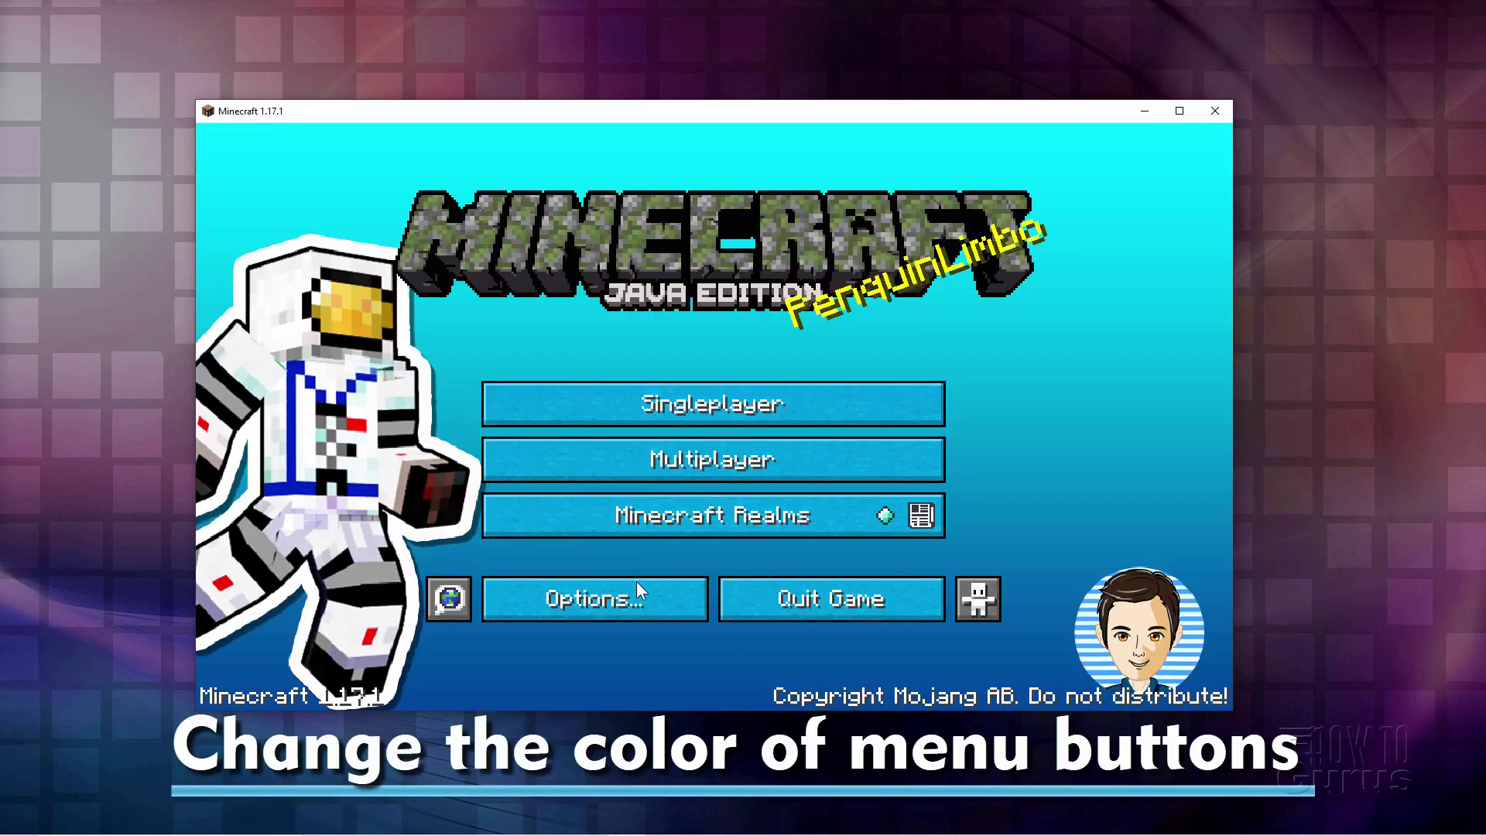
# - Check the blue buttons in the Options and Video Settings screens
pyautogui.click(644, 601)
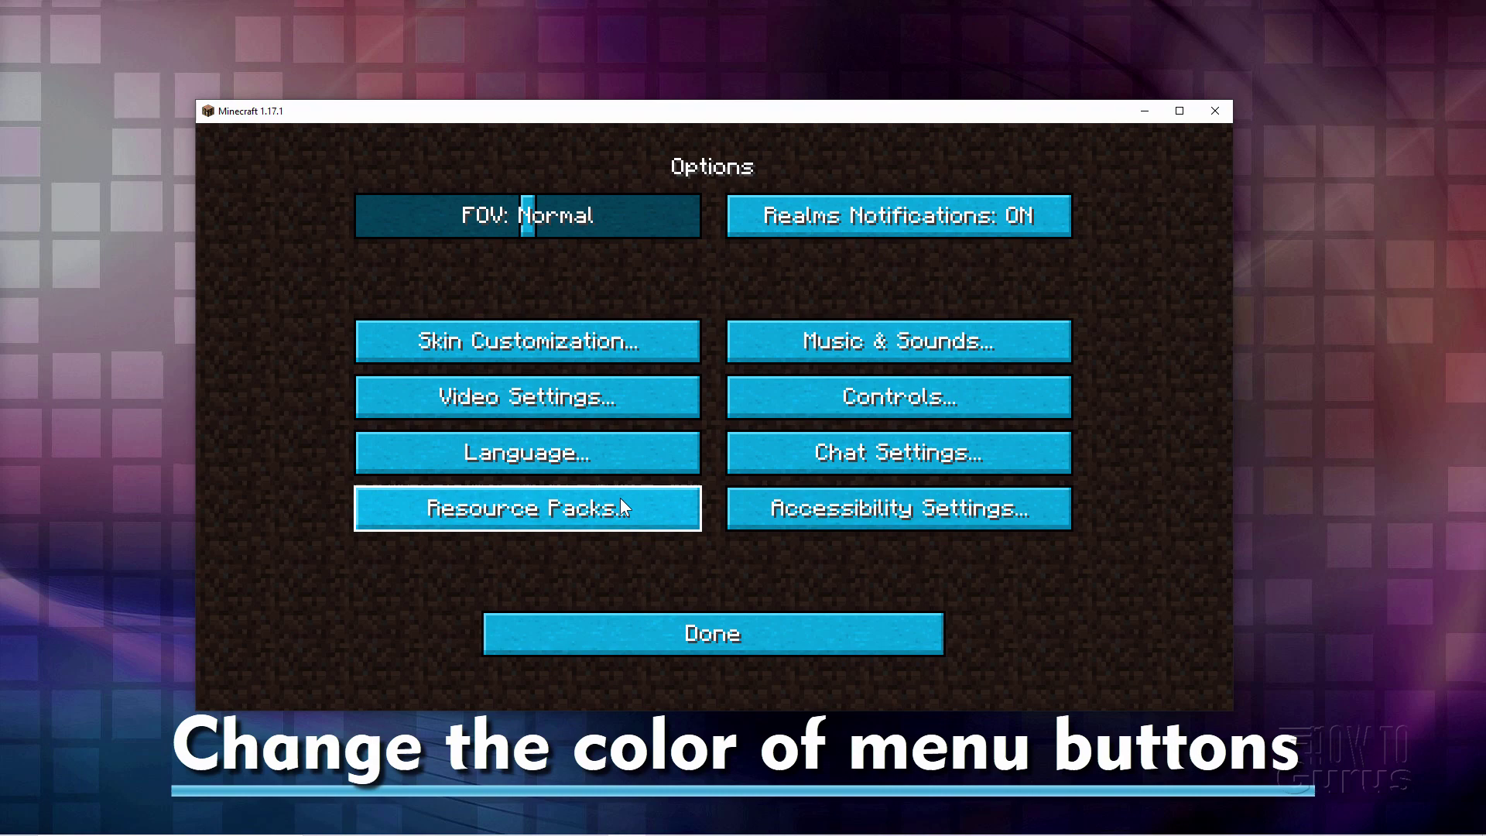
pyautogui.click(570, 402)
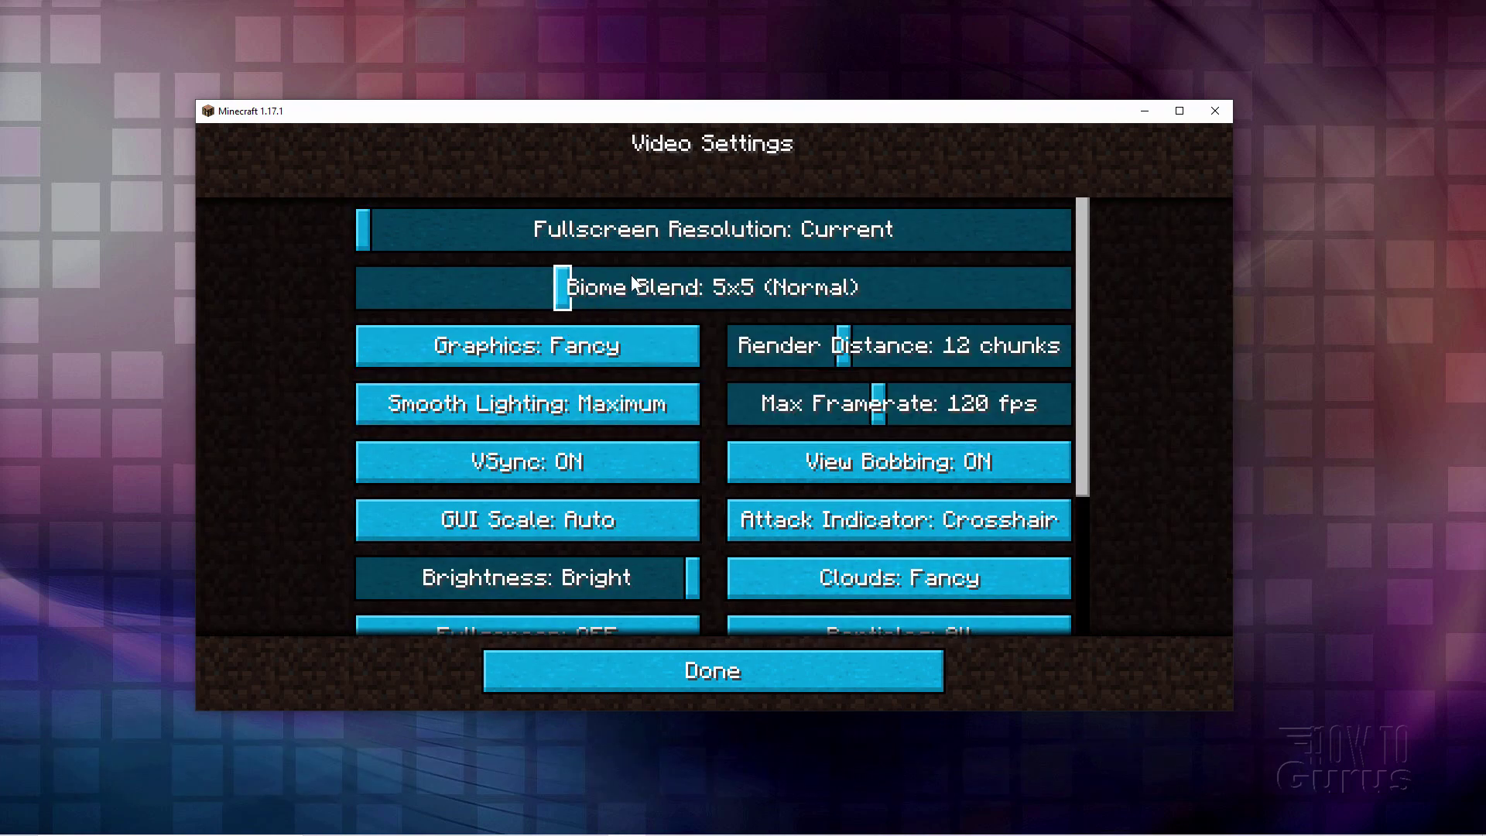
pyautogui.click(697, 652)
# - Leave the game and open the Latest release .minecraft folder from the launcher's Installations list
pyautogui.click(697, 652)
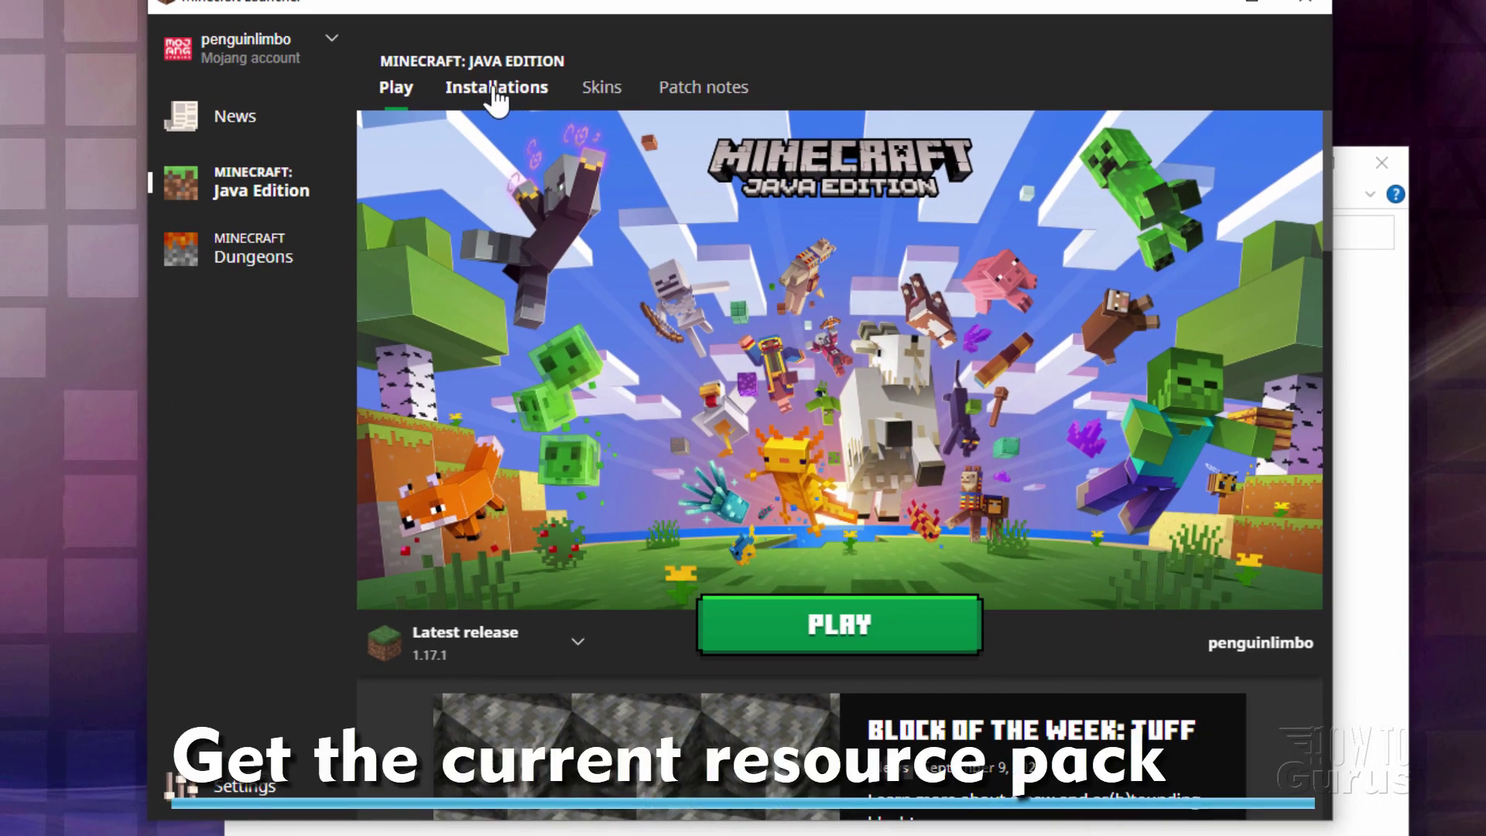
pyautogui.click(494, 89)
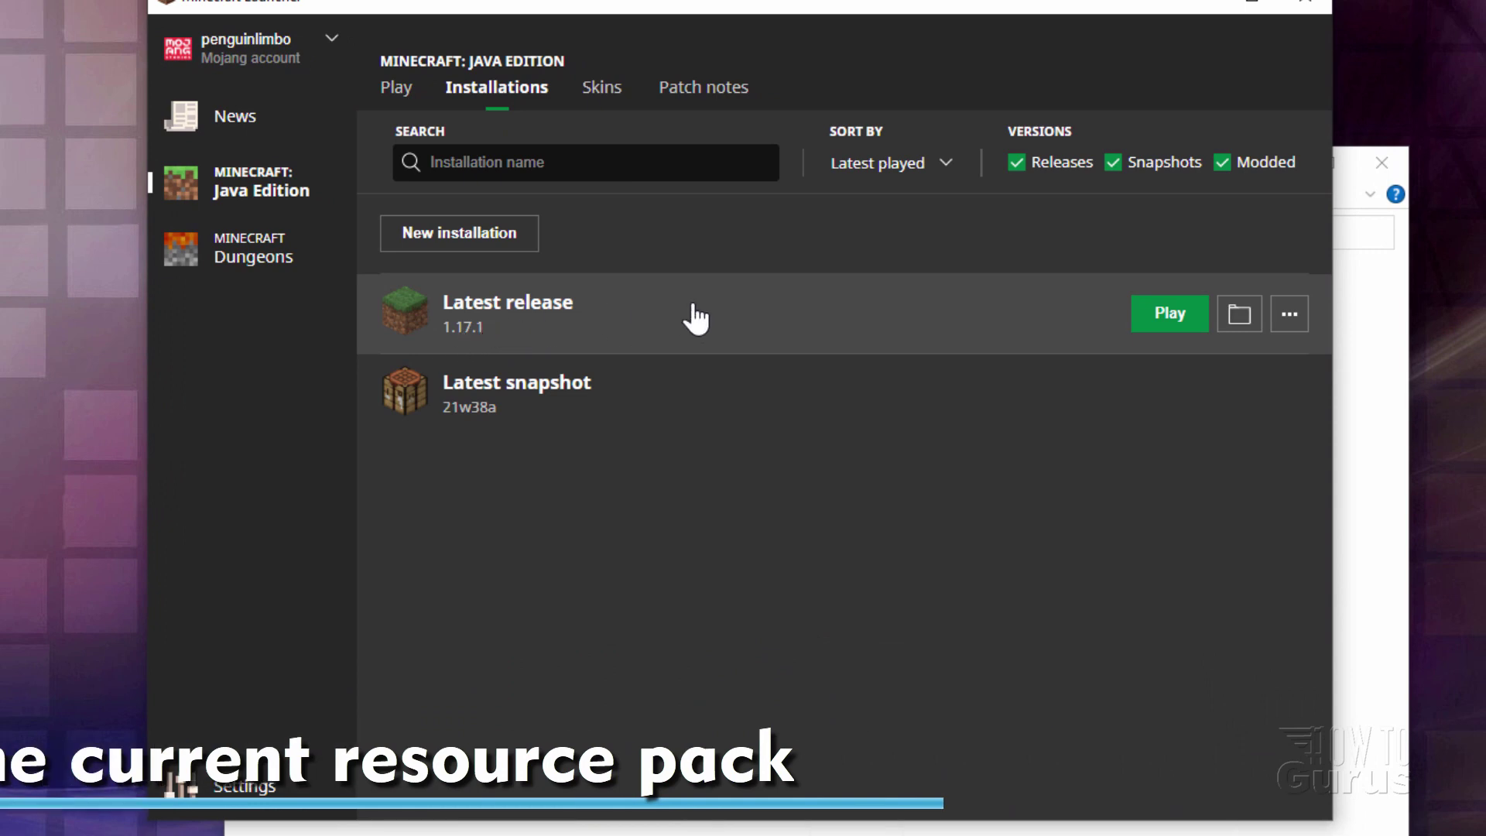
pyautogui.click(1241, 317)
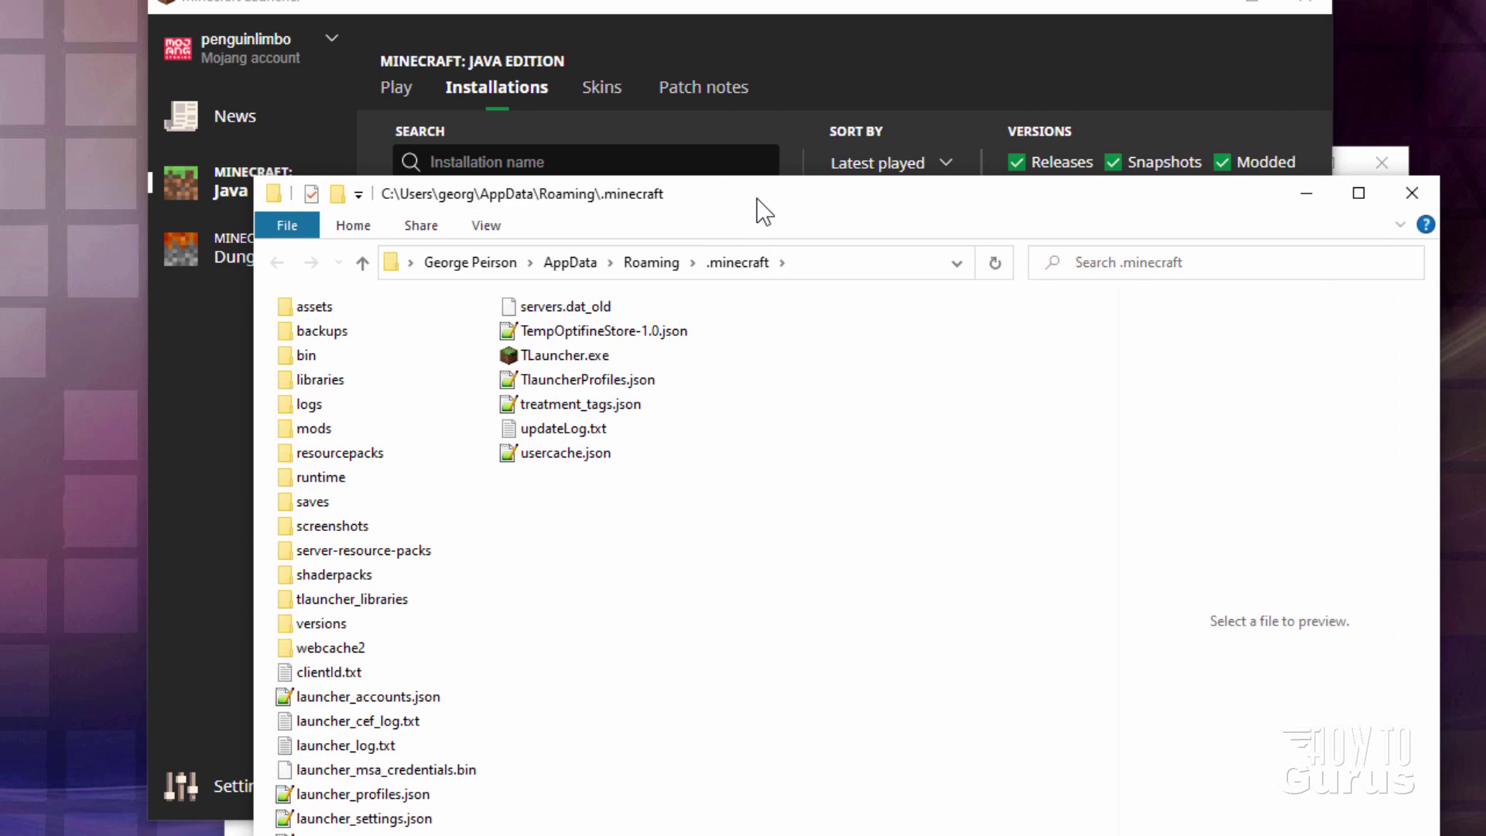
# - Open the versions\1.17.1 folder inside .minecraft
pyautogui.moveTo(757, 199); pyautogui.dragTo(1129, 196)
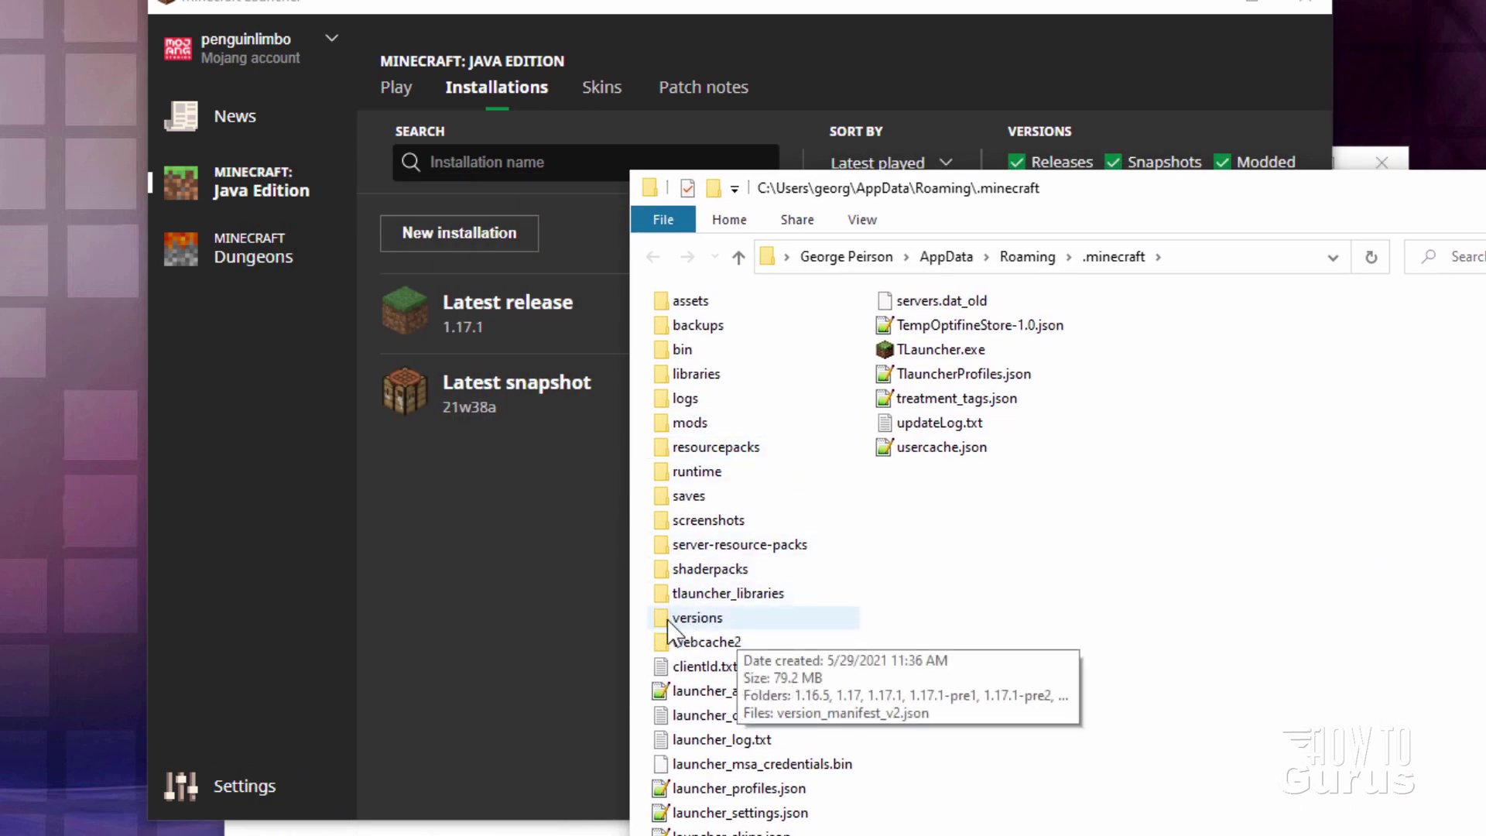
pyautogui.doubleClick(700, 620)
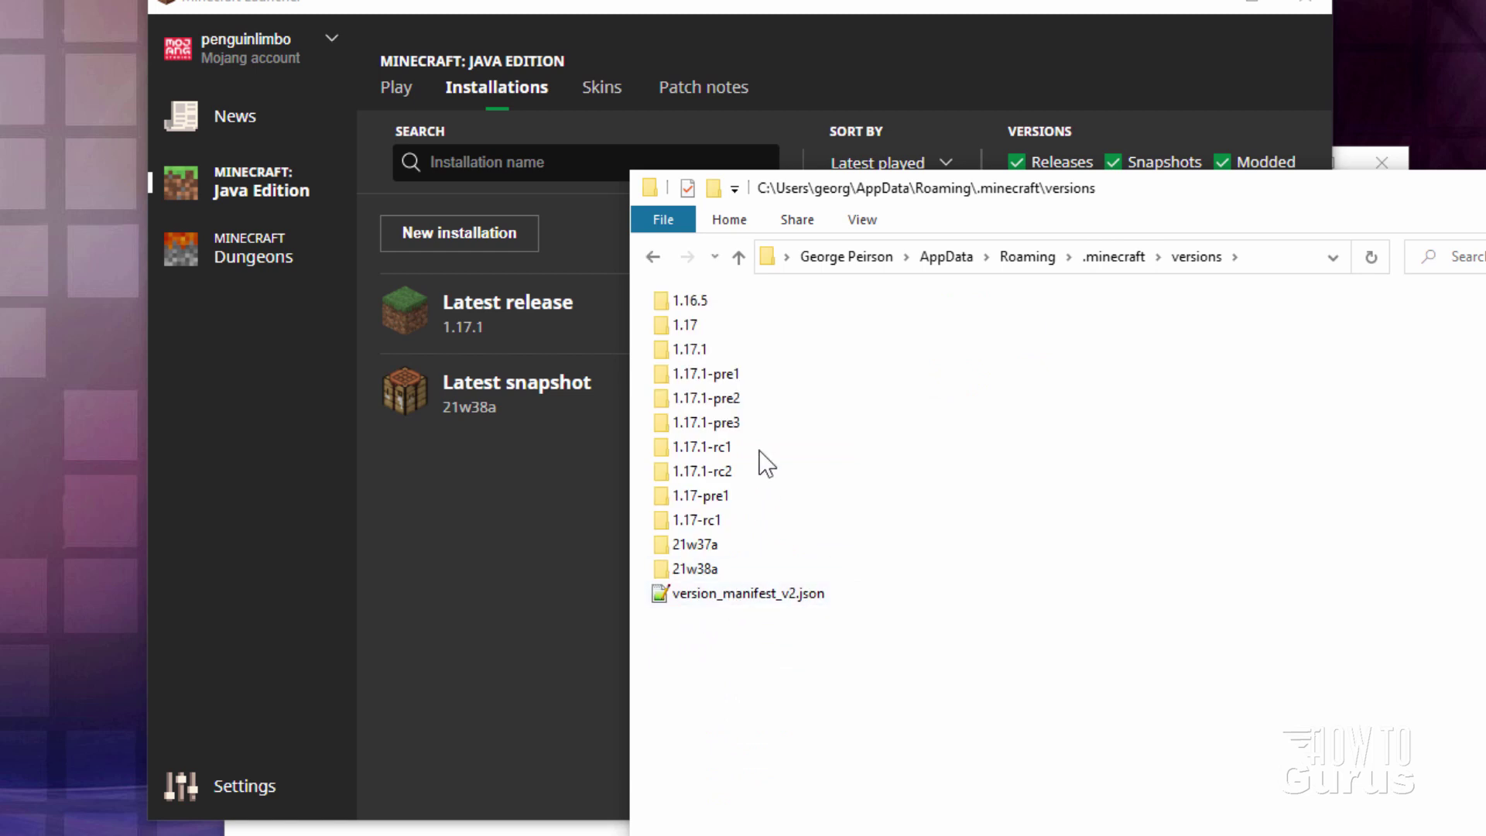
pyautogui.click(684, 354)
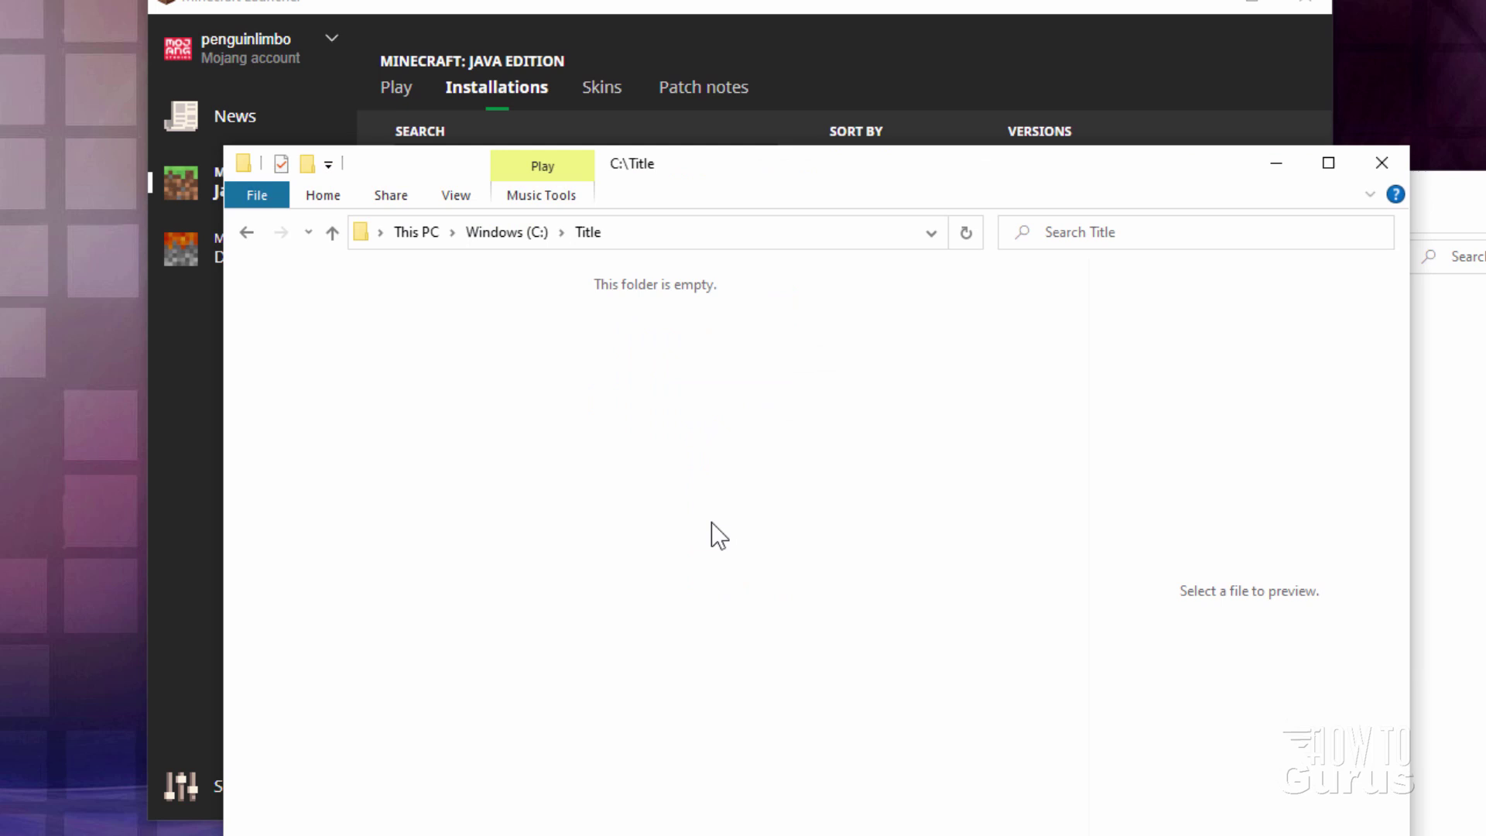
pyautogui.click(1369, 216)
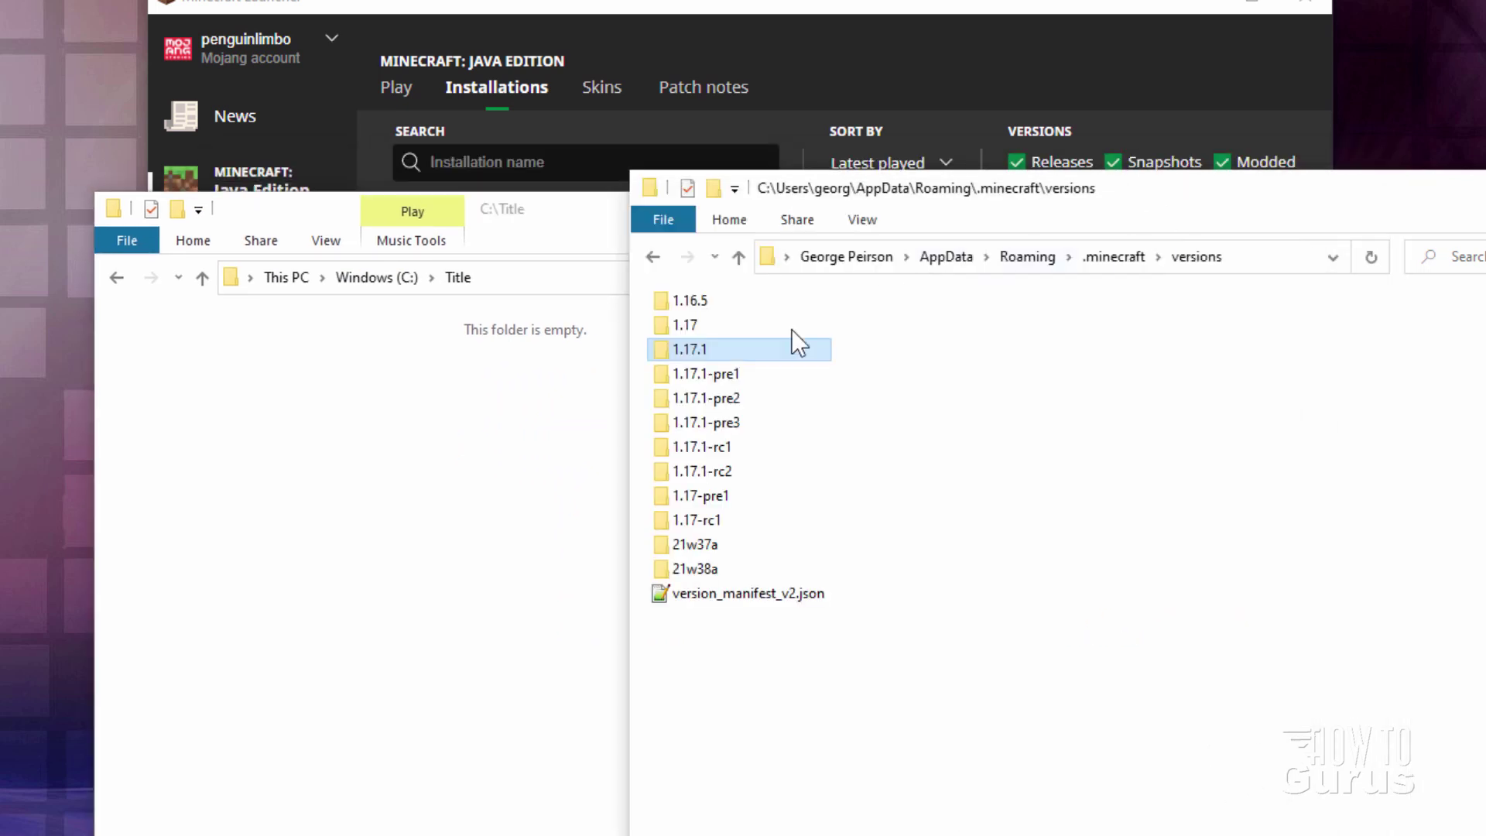
pyautogui.doubleClick(672, 355)
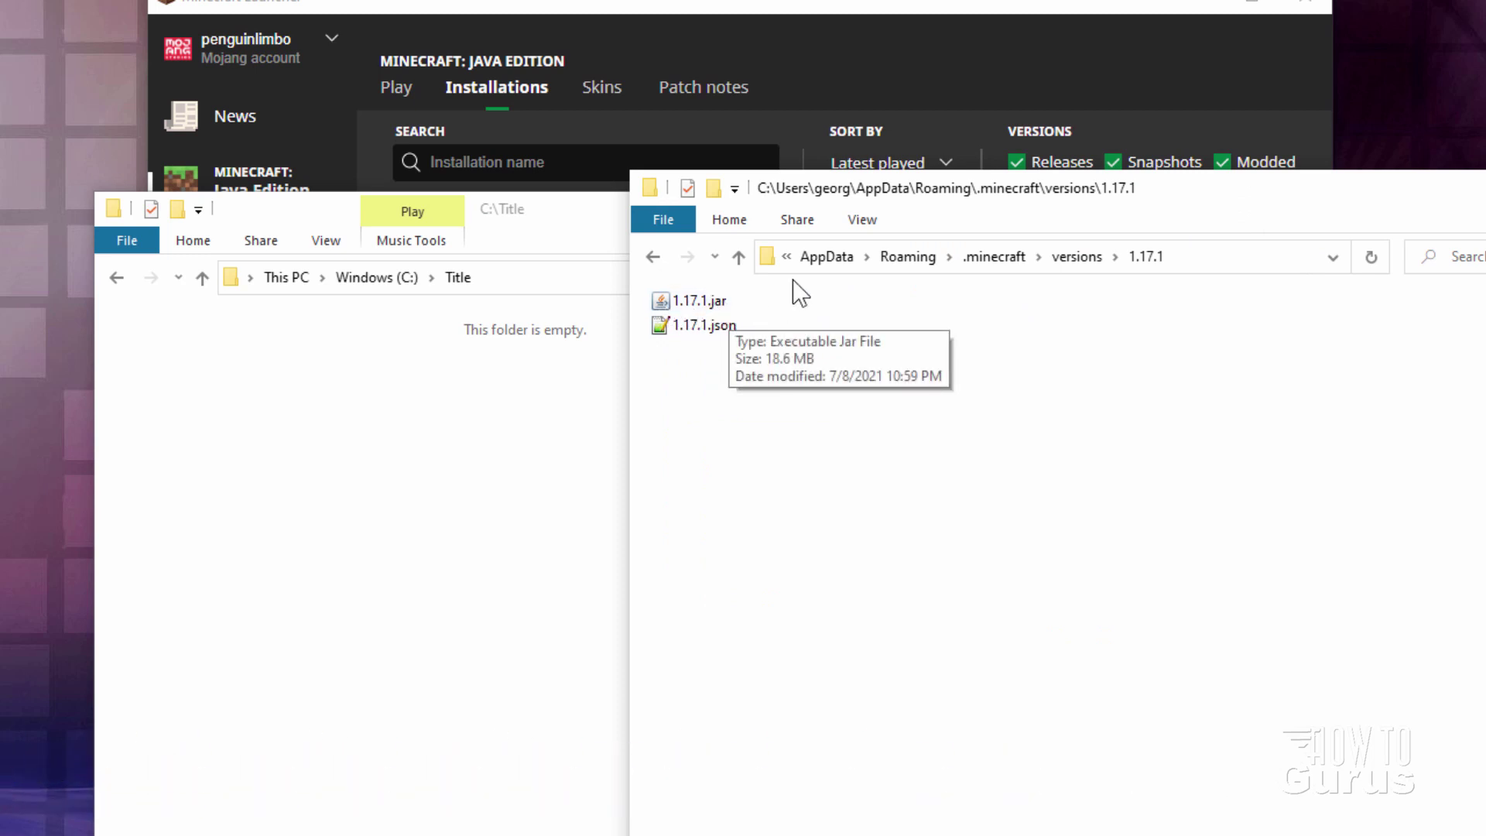
# - Show file name extensions and copy 1.17.1.jar into the C:\Title window
pyautogui.click(863, 220)
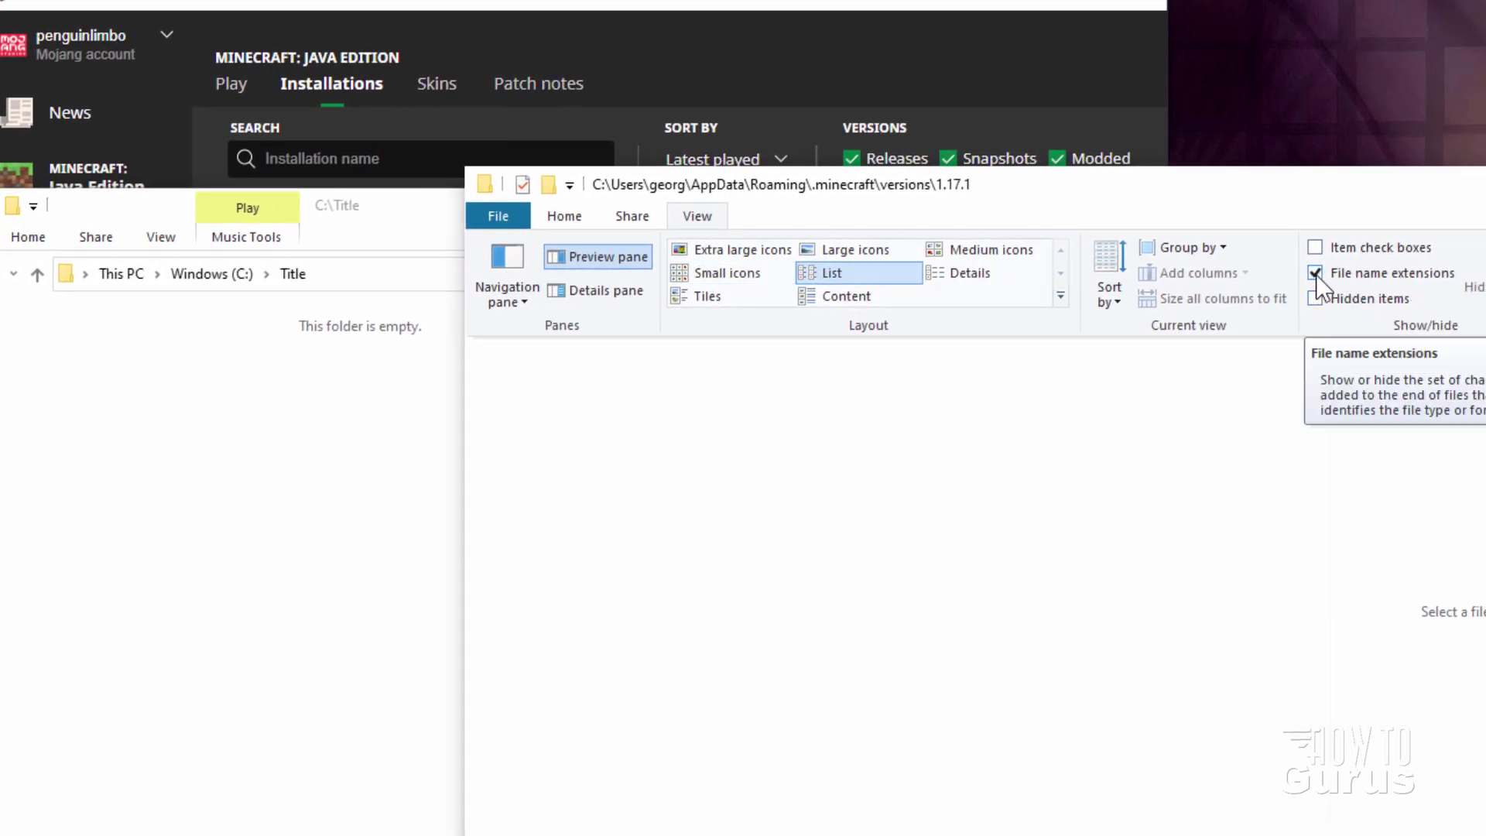
pyautogui.click(647, 434)
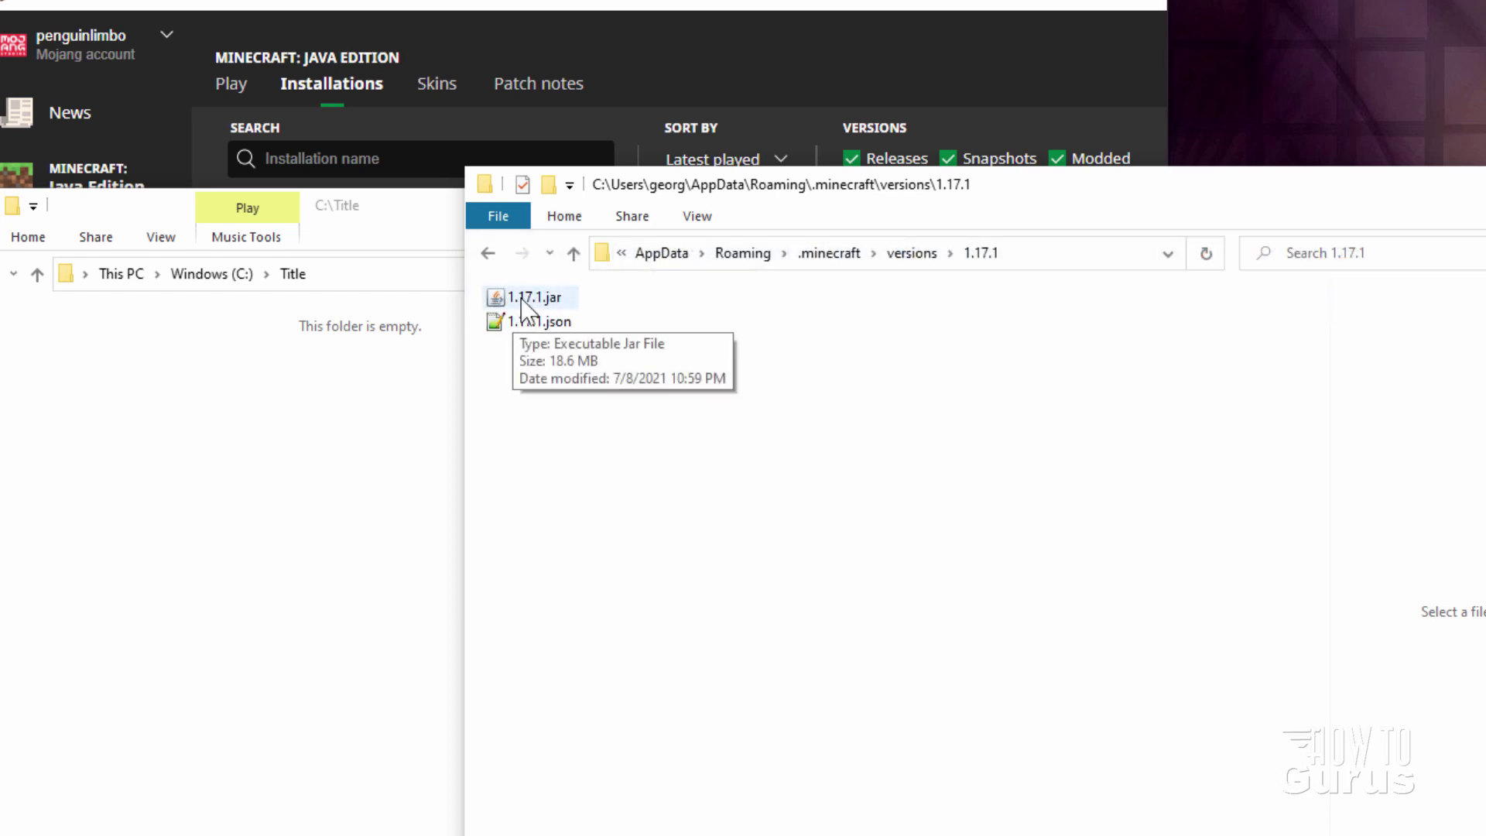
pyautogui.moveTo(526, 305); pyautogui.dragTo(169, 414)
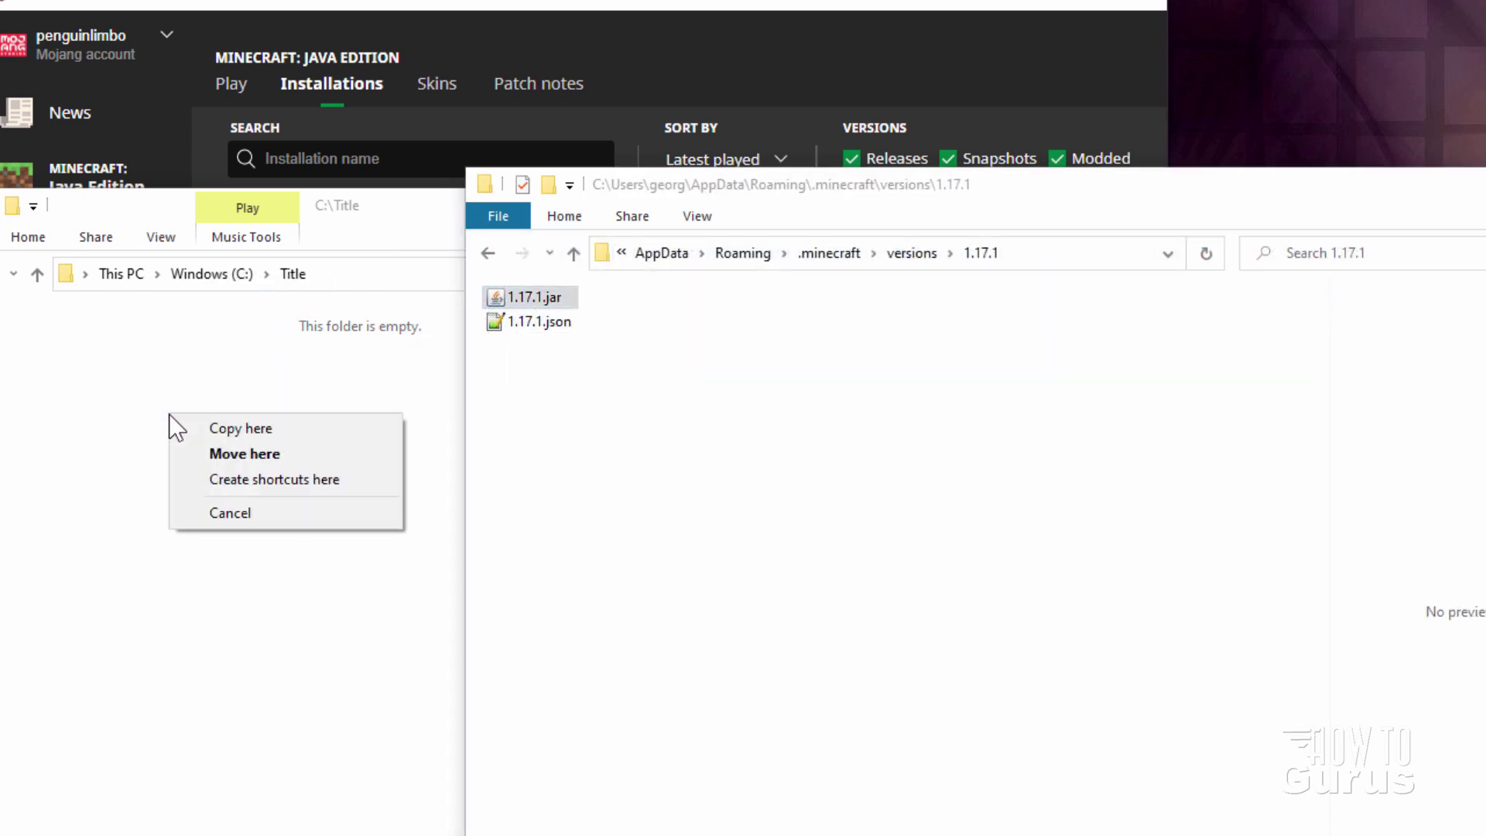
pyautogui.click(212, 429)
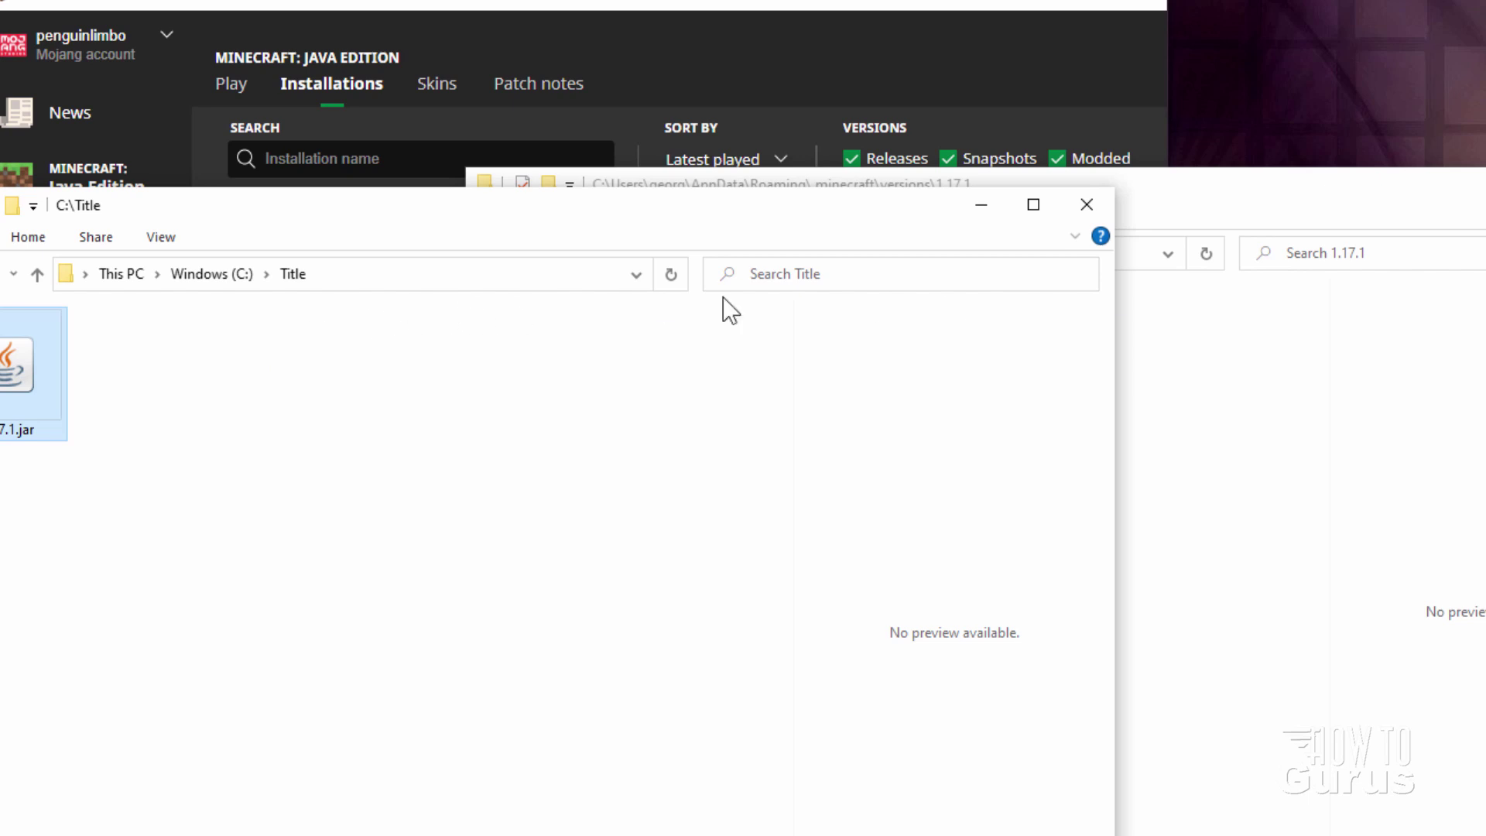
# - Close the 1.17.1 window, rename 1.17.1.jar to 1.17.1.zip, and open it in a new window
pyautogui.click(1440, 210)
pyautogui.hotkey('alt', 'F4')
pyautogui.moveTo(721, 255); pyautogui.dragTo(857, 222)
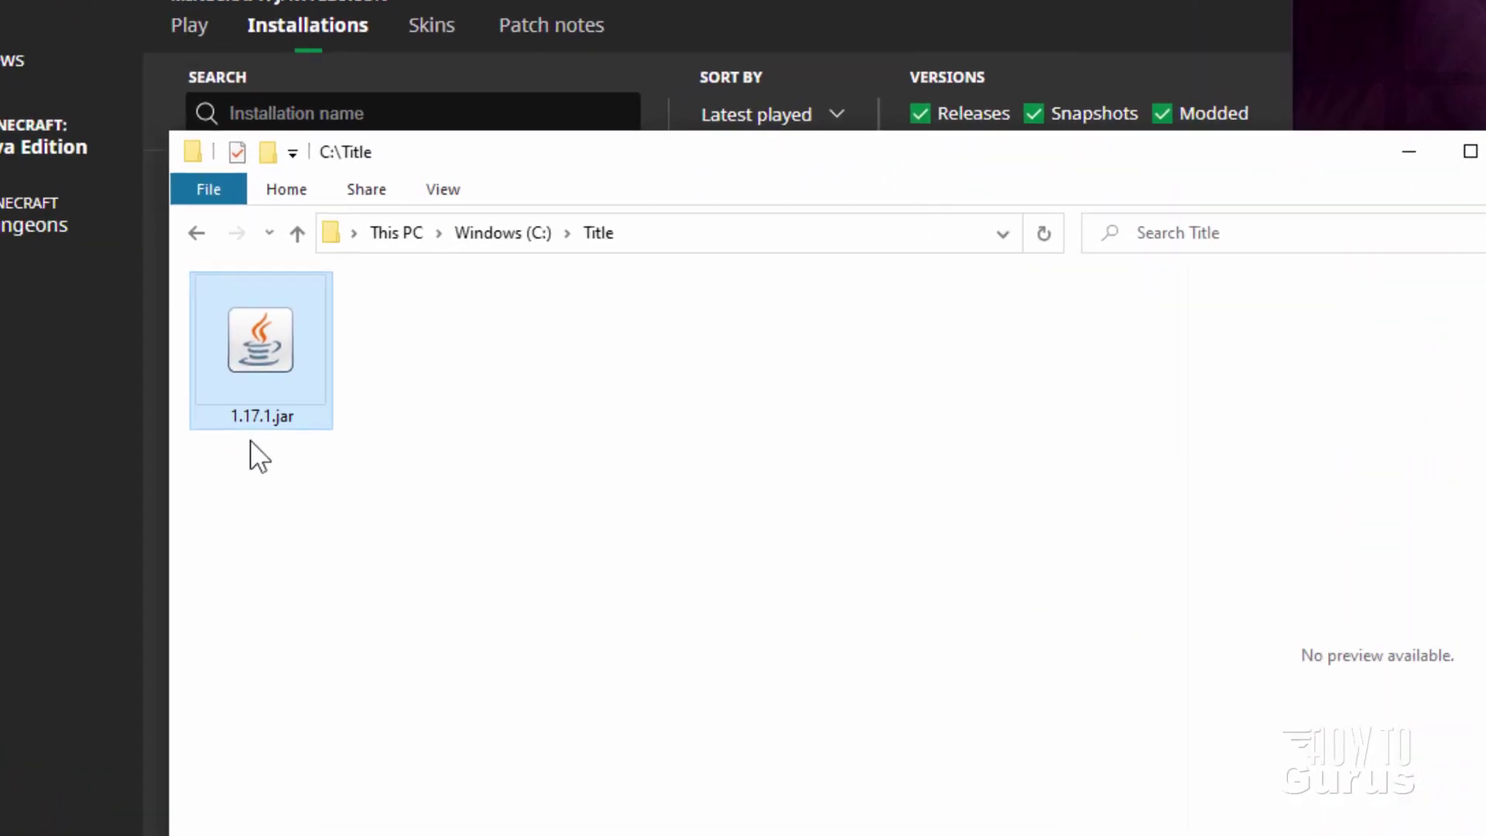
pyautogui.click(287, 420)
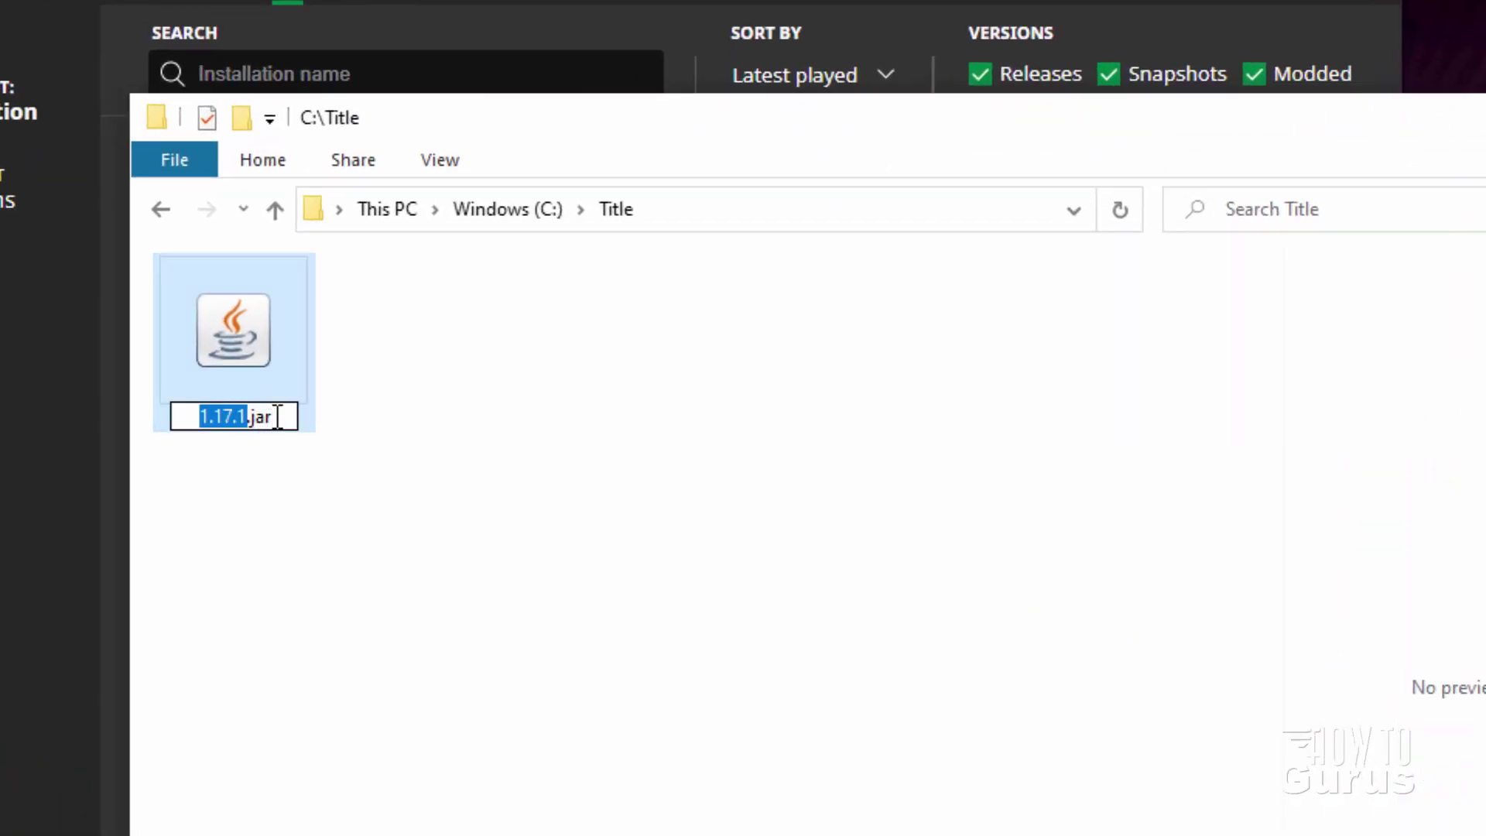
pyautogui.click(278, 418)
pyautogui.press('BackSpace')
pyautogui.press('BackSpace')
pyautogui.press('BackSpace')
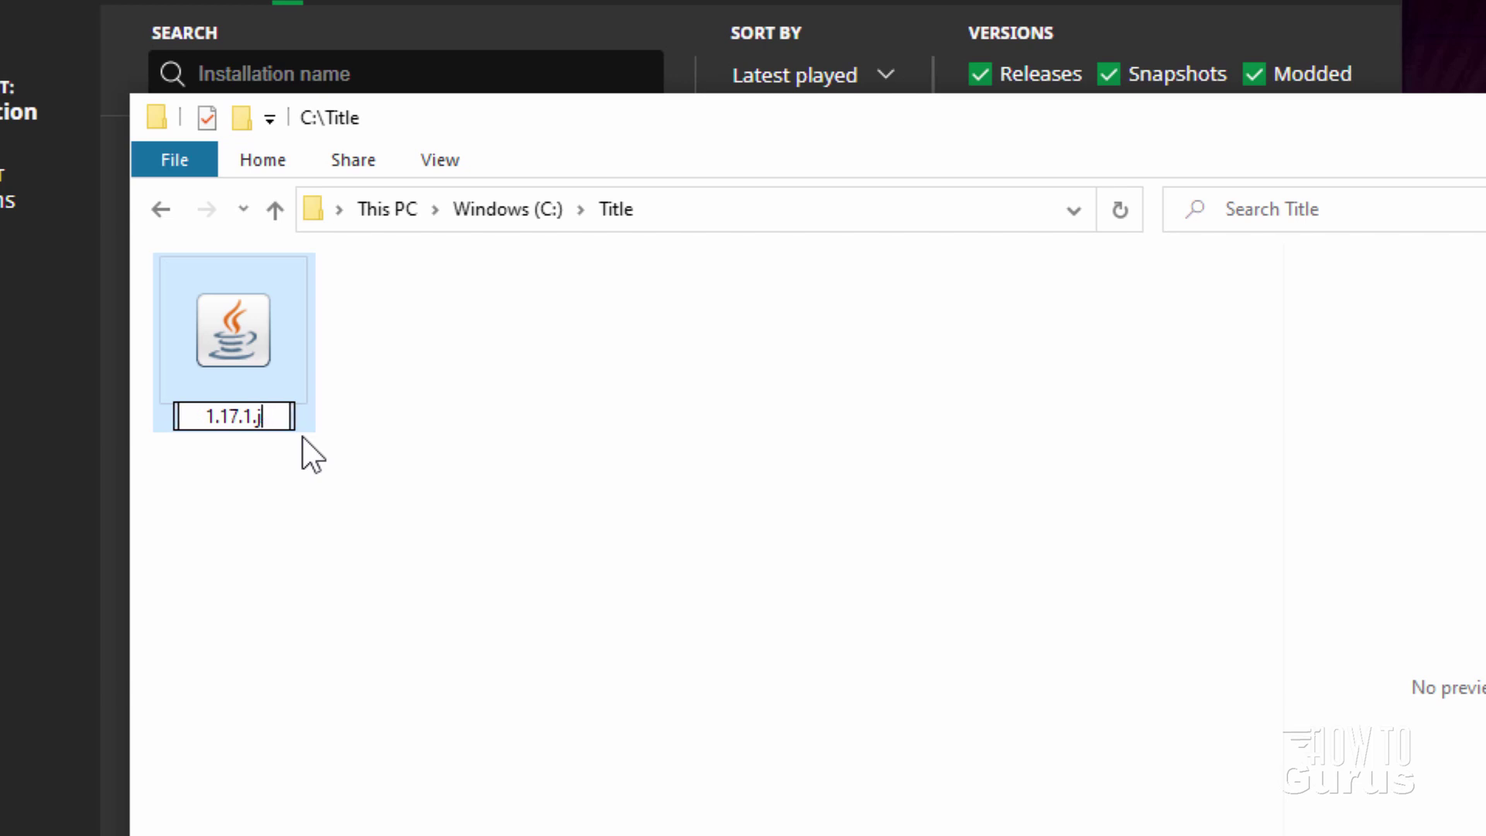
pyautogui.write('zip')
pyautogui.press('Return')
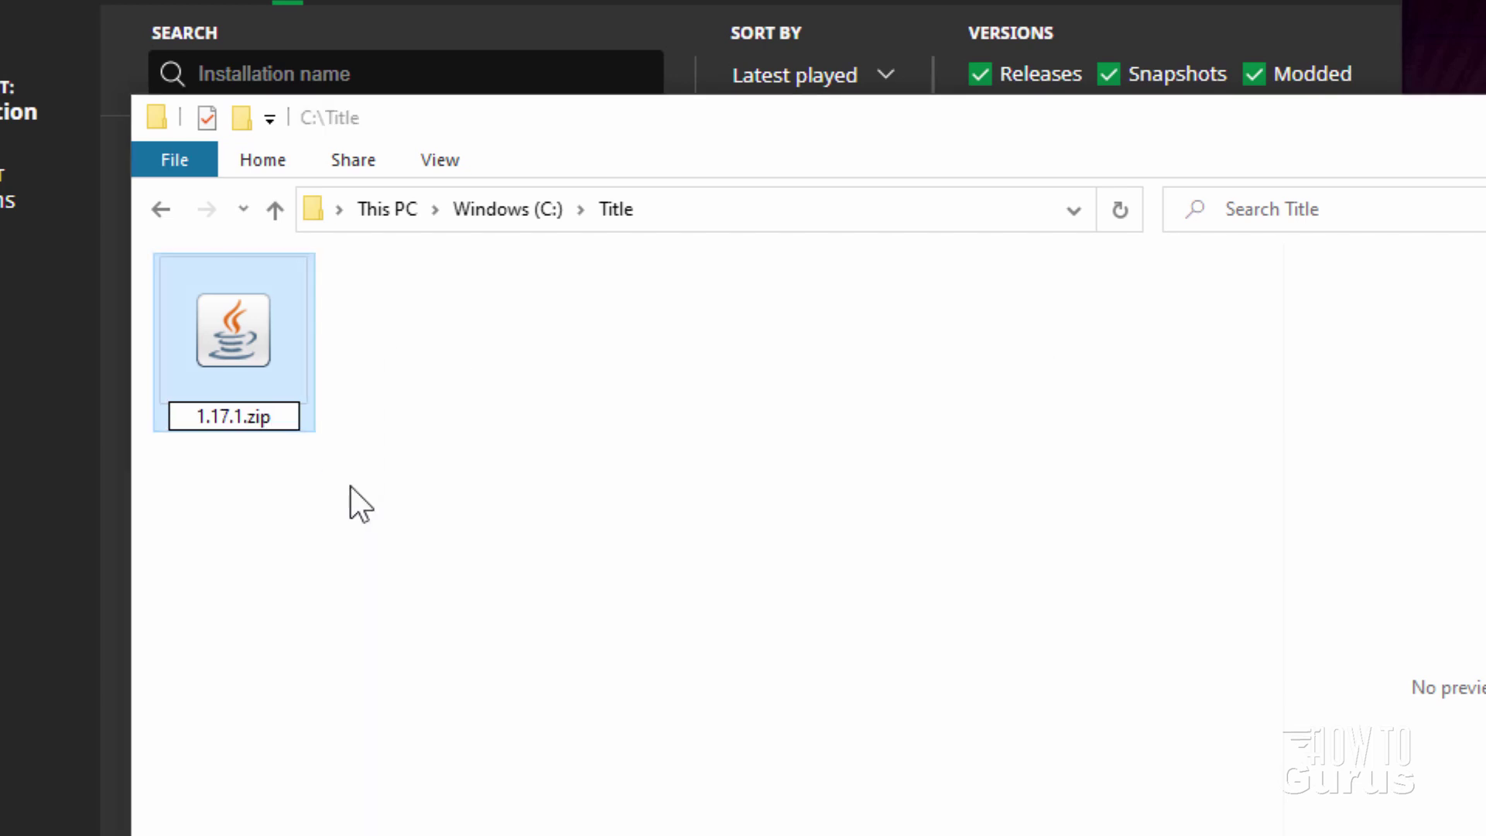
pyautogui.click(864, 537)
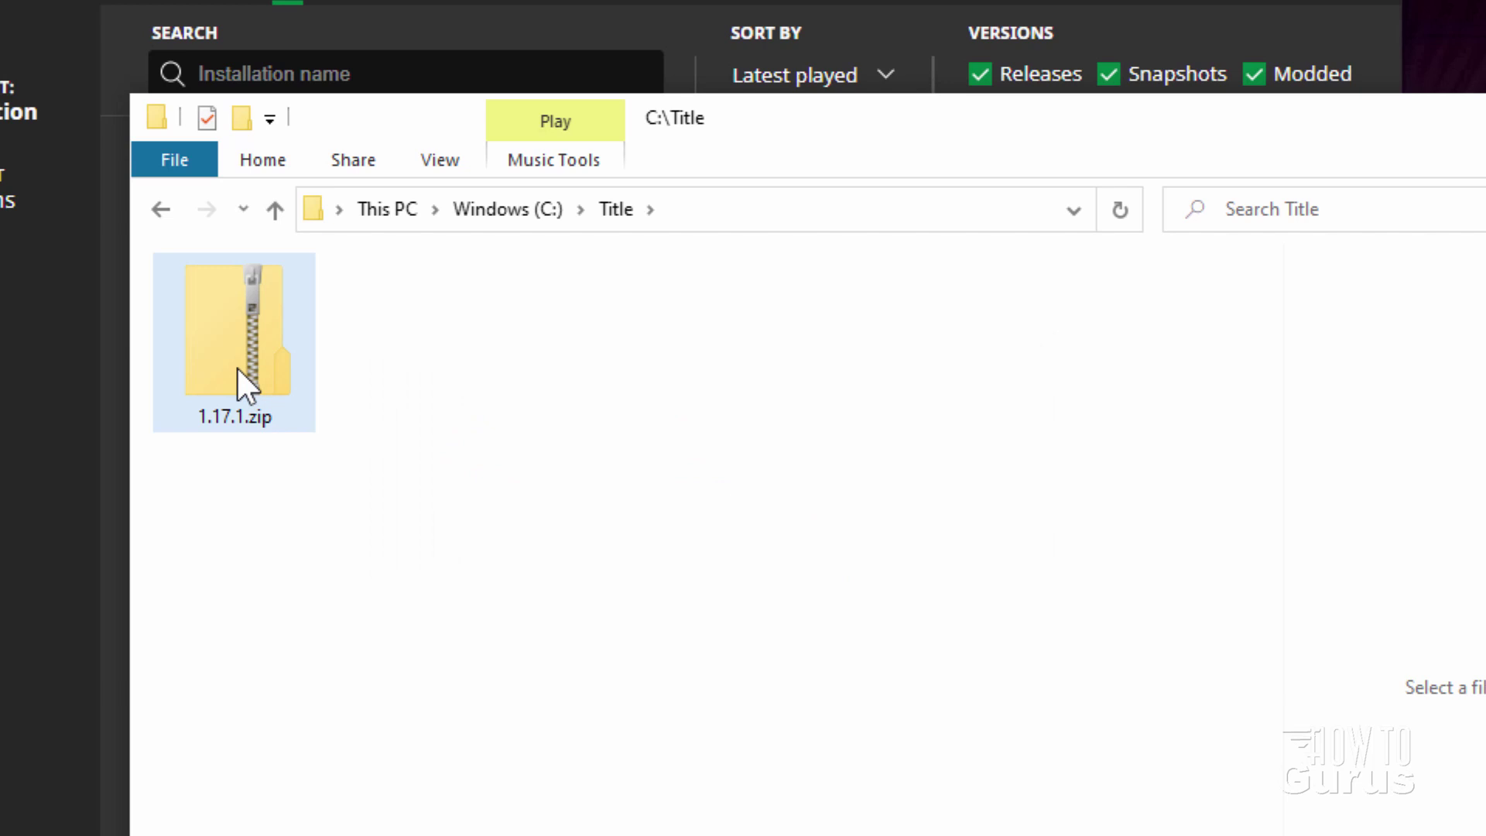
pyautogui.rightClick(223, 341)
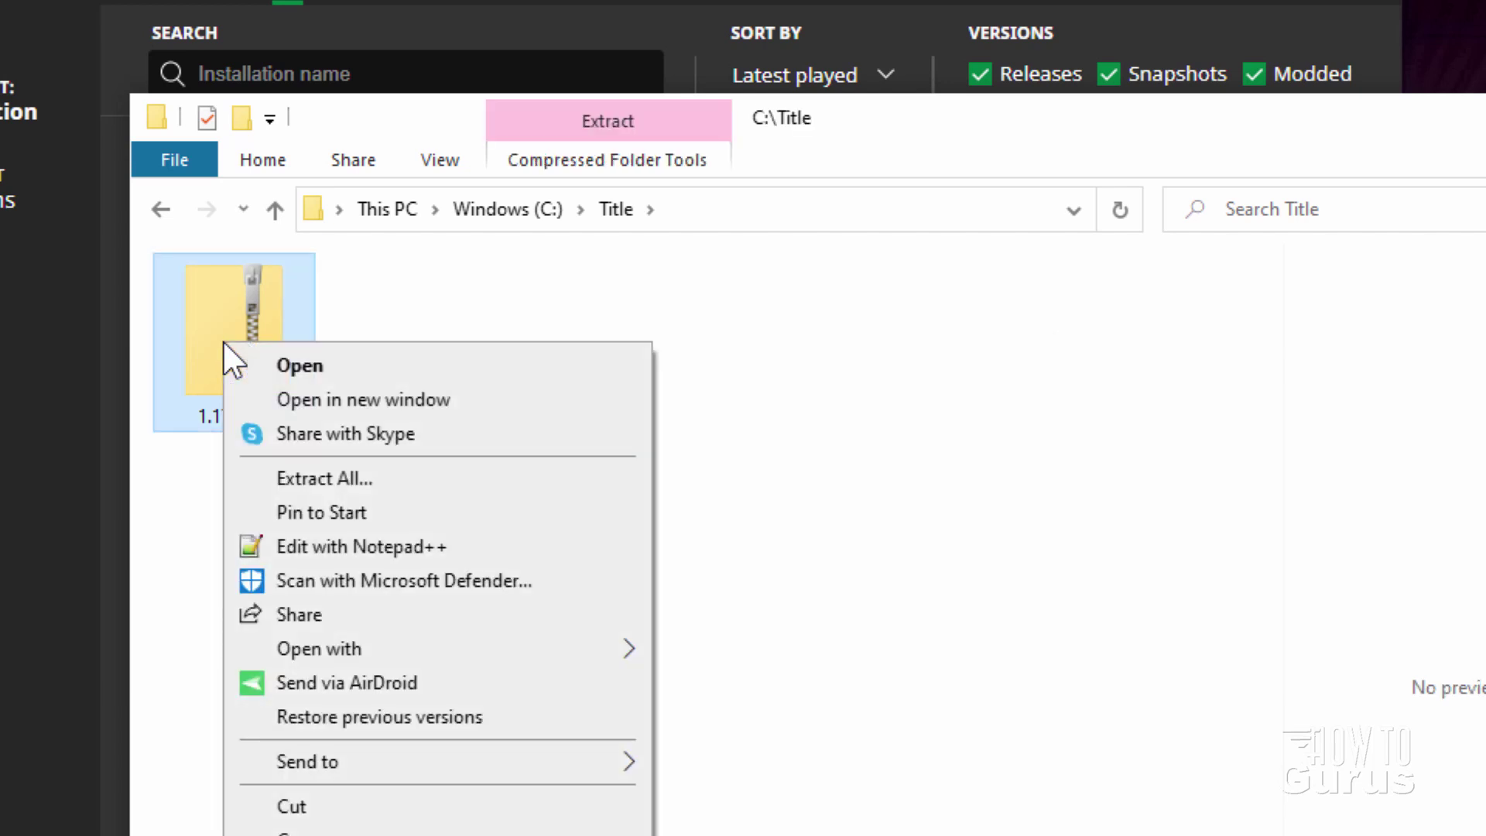
pyautogui.click(379, 400)
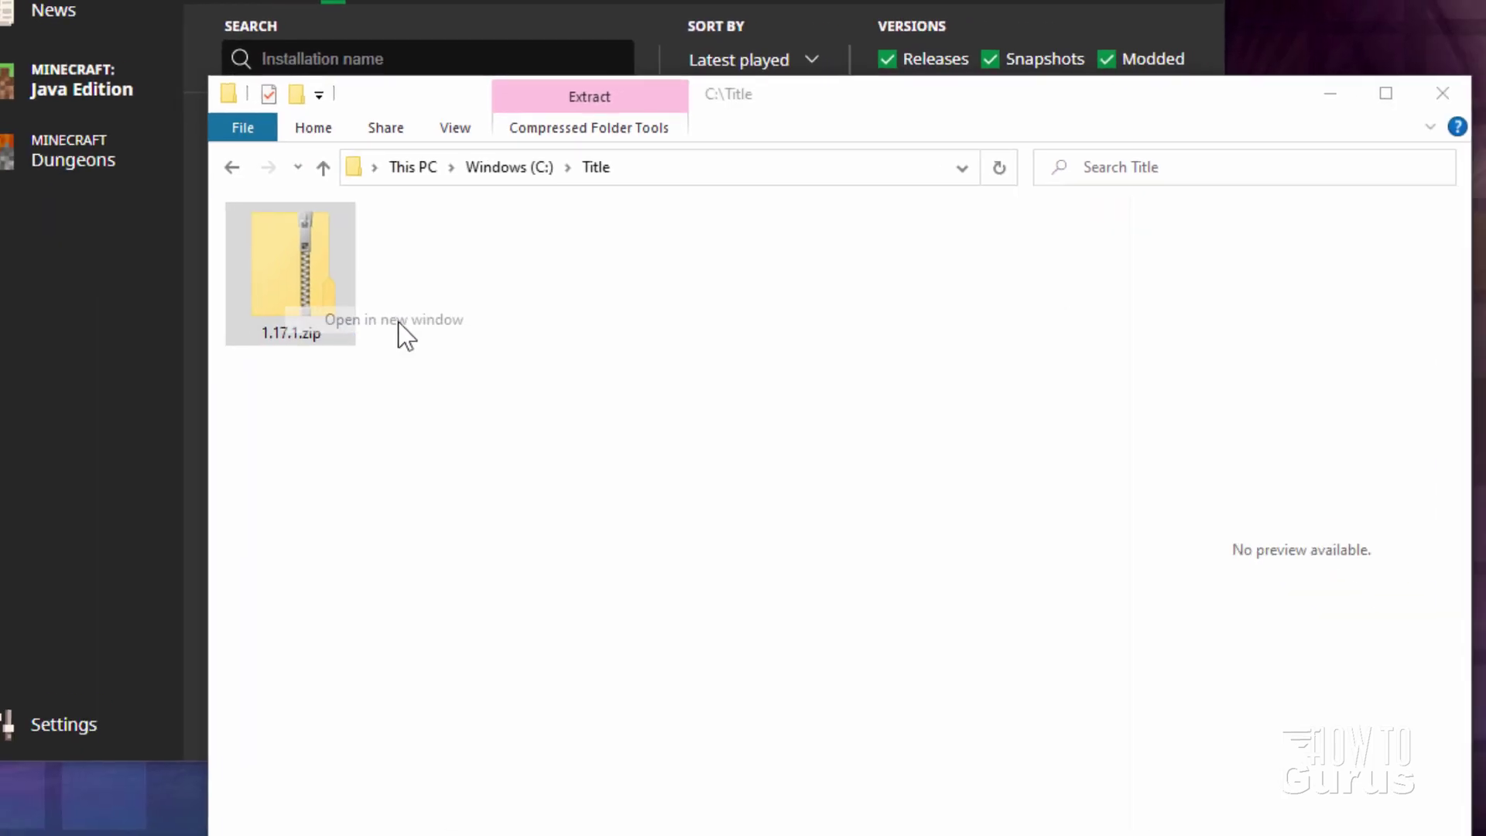
# - Copy the 128 × 128 pack.png from the opened 1.17.1.zip window into C:\Title
pyautogui.moveTo(940, 94); pyautogui.dragTo(1159, 19)
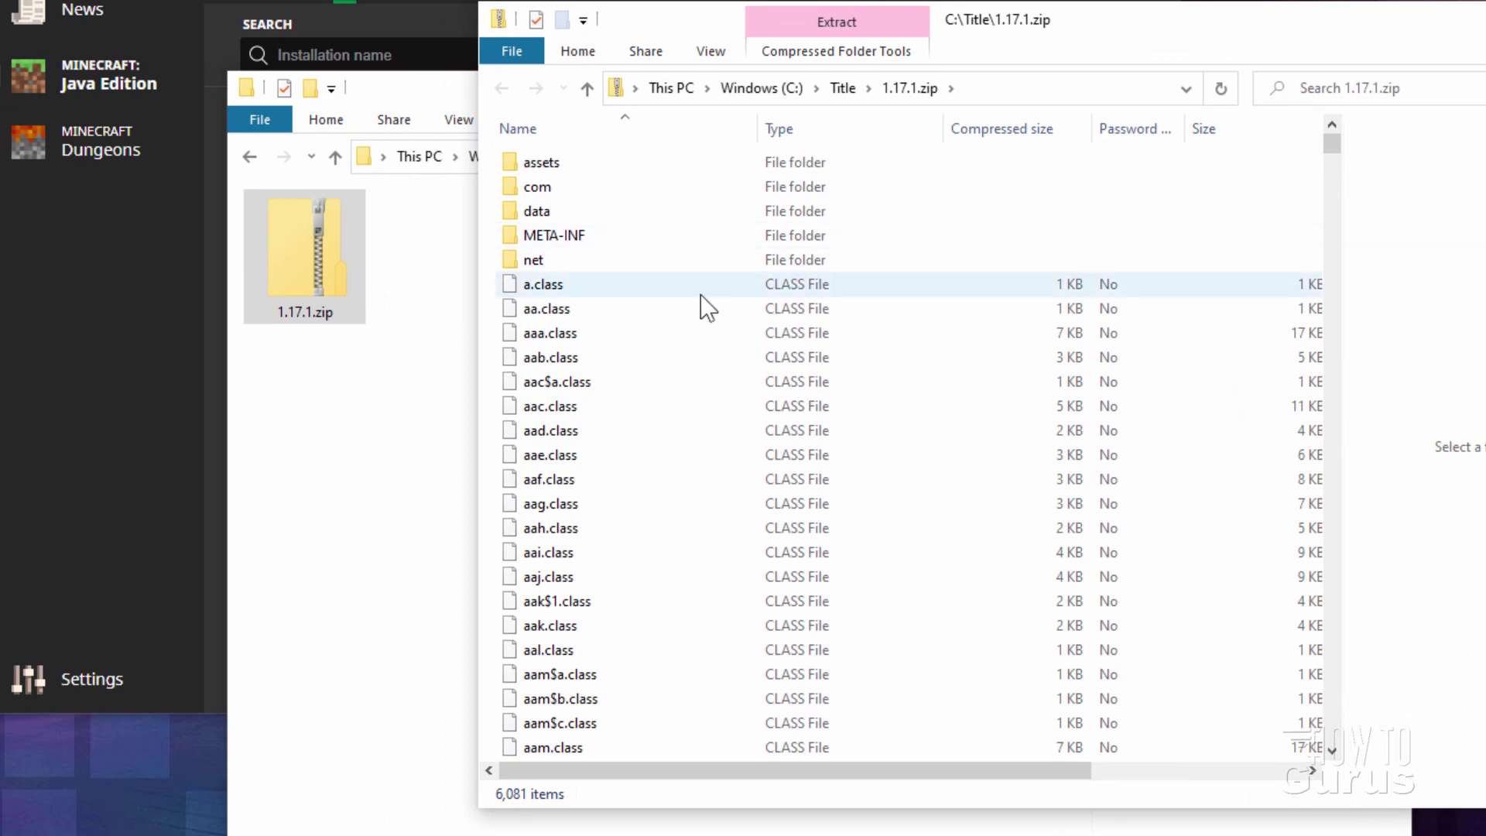
pyautogui.moveTo(1332, 152); pyautogui.dragTo(1338, 691)
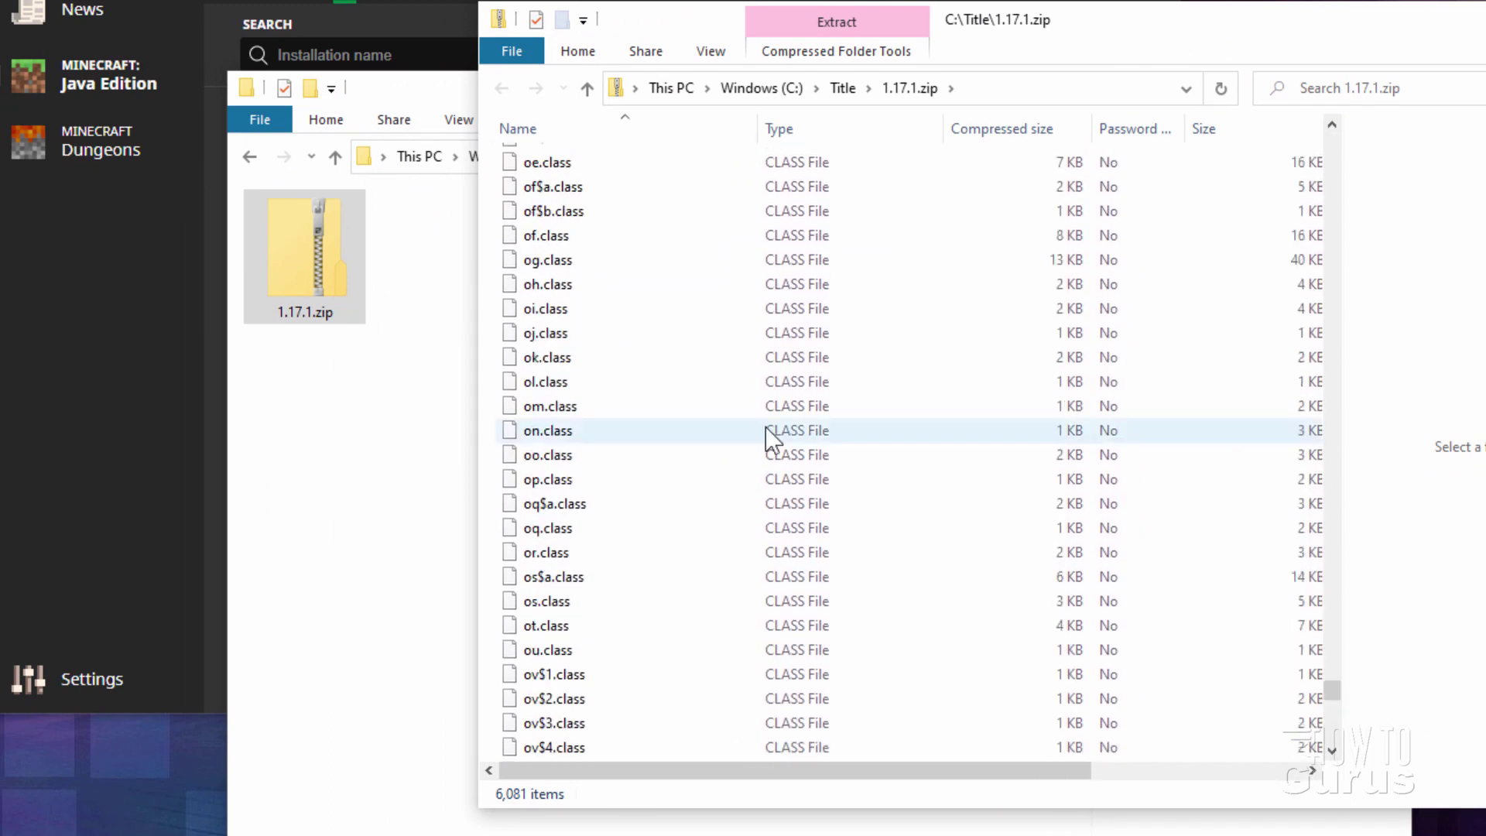
pyautogui.scroll(-8, 758, 431)
pyautogui.click(678, 479)
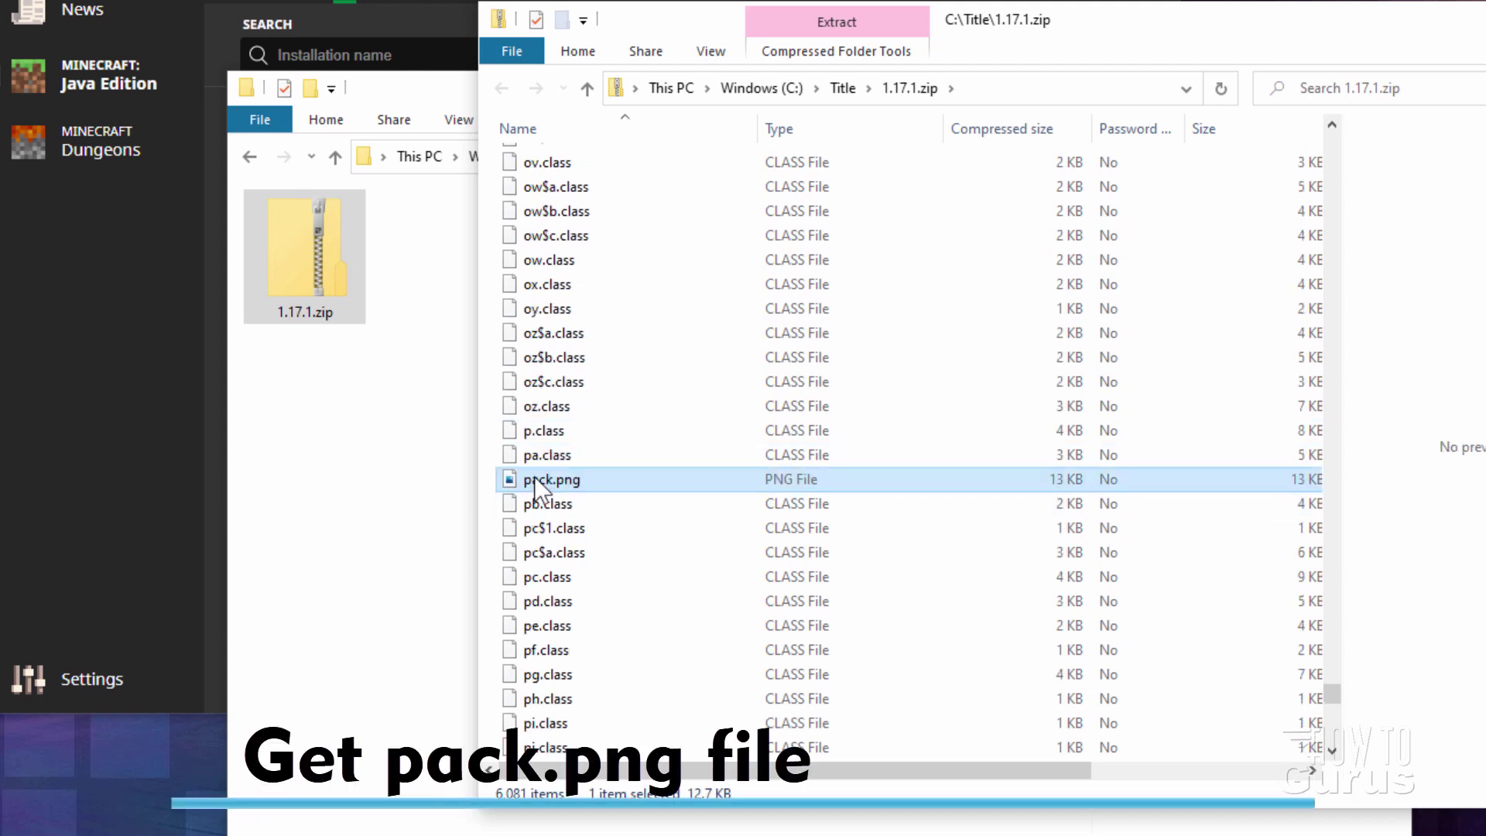
pyautogui.moveTo(534, 479); pyautogui.dragTo(372, 473)
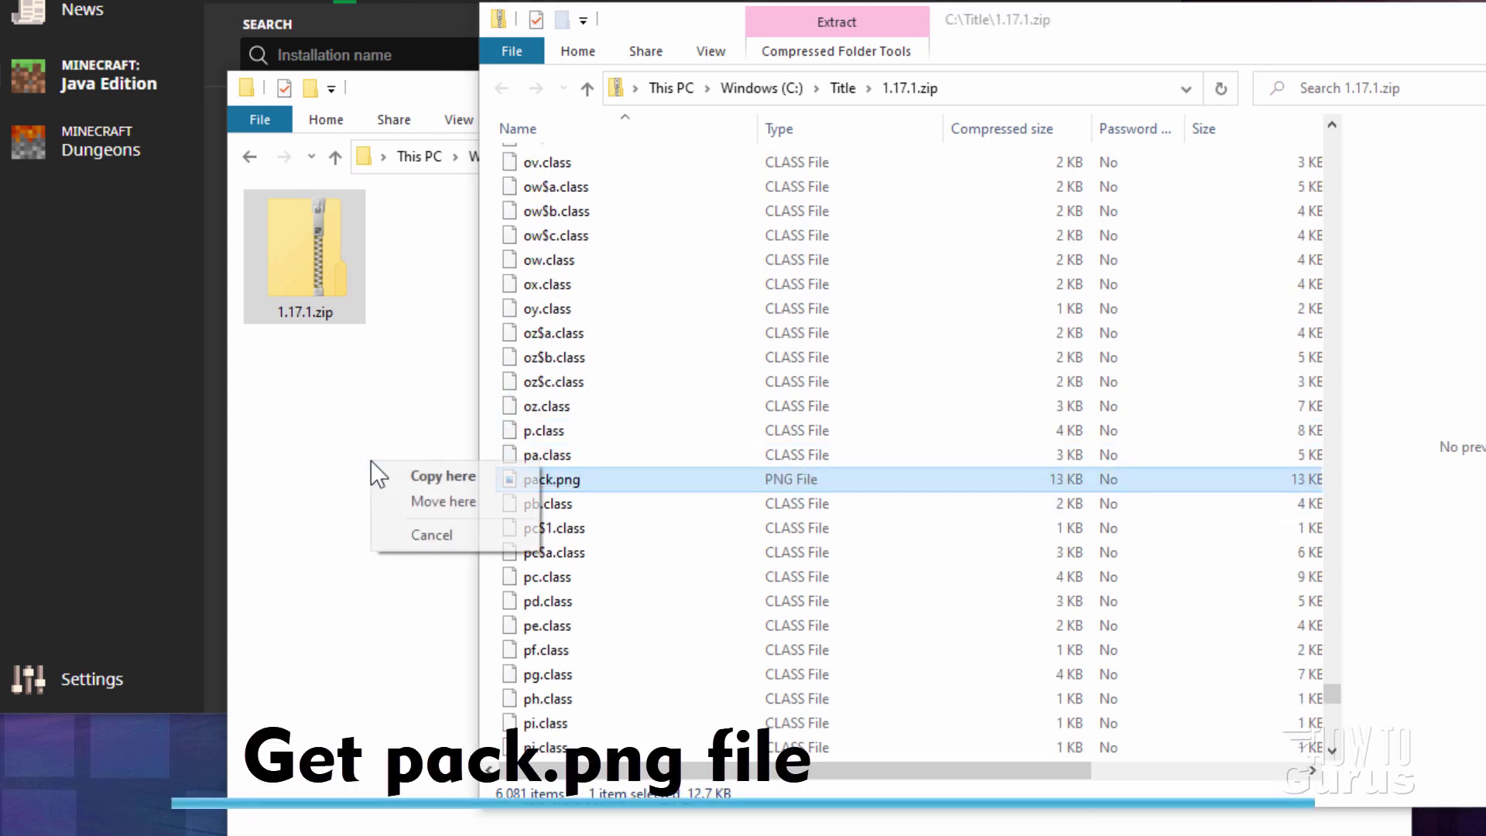
pyautogui.click(409, 477)
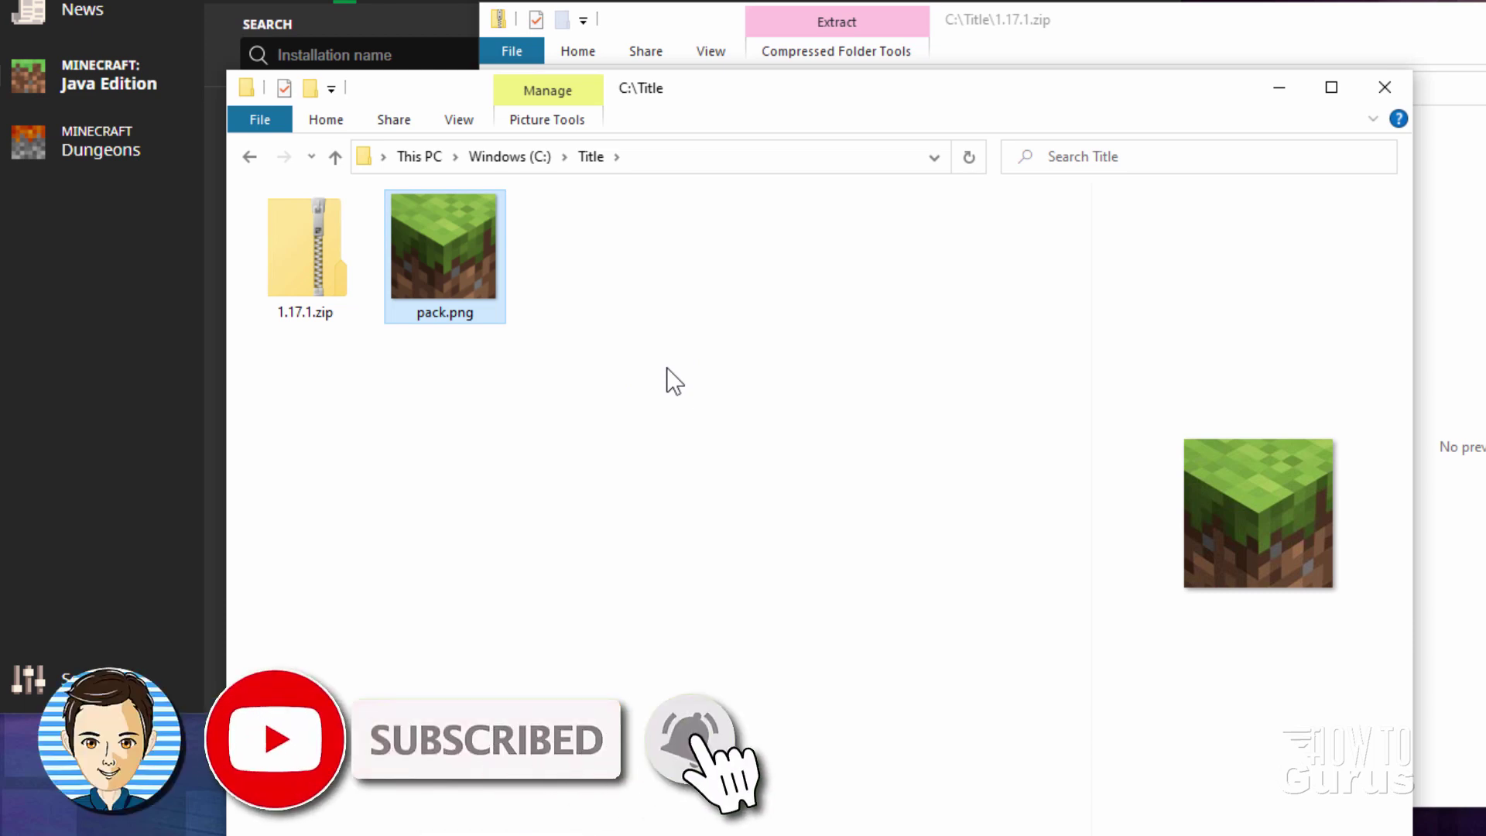
# - Save 1.17-pack.mcmeta.zip from the pack.mcmeta web page into C:\Title, then minimize Chrome
pyautogui.click(1033, 29)
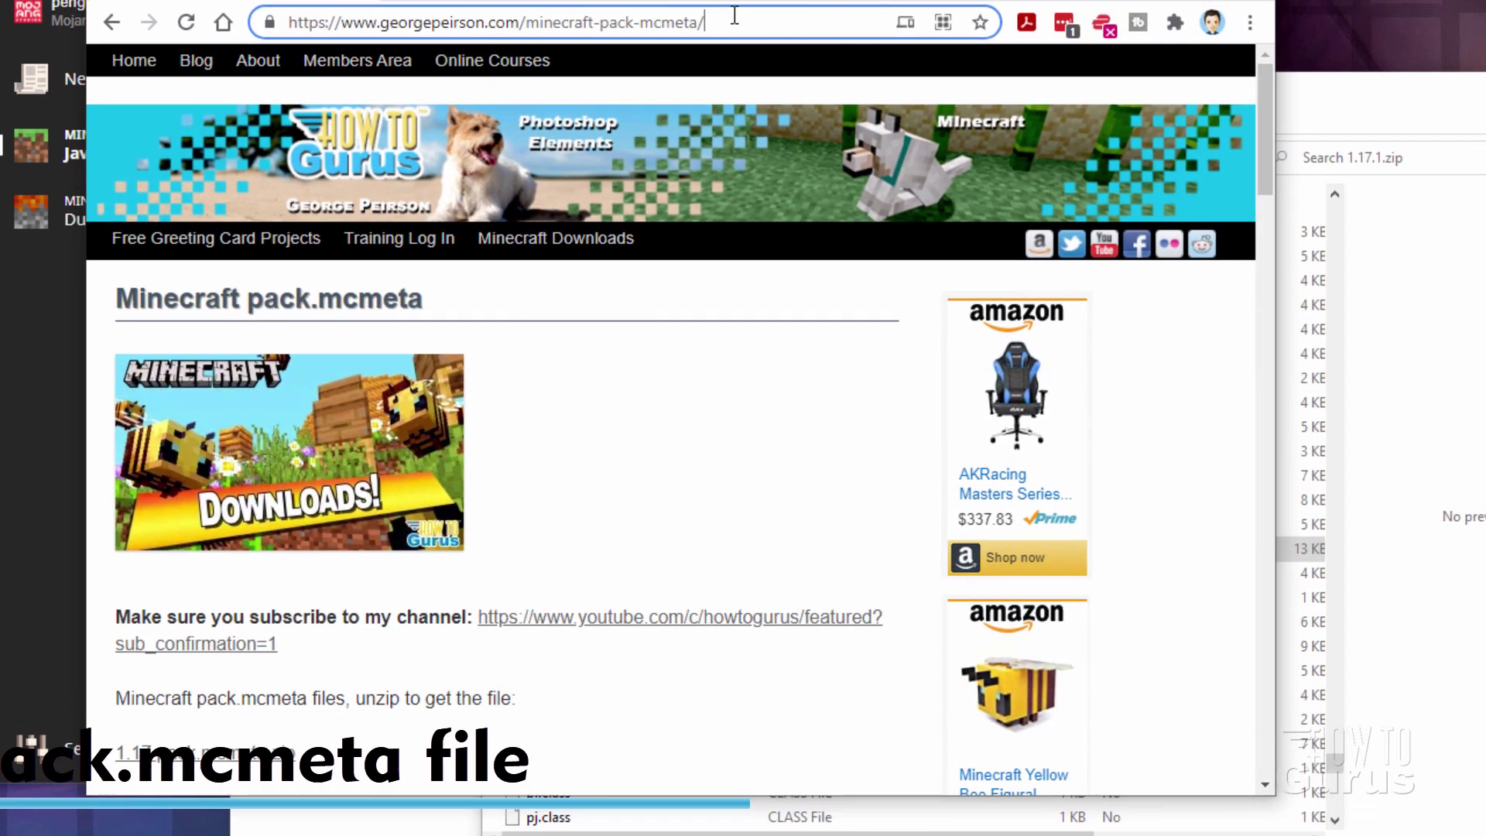
pyautogui.moveTo(734, 16); pyautogui.dragTo(285, 27)
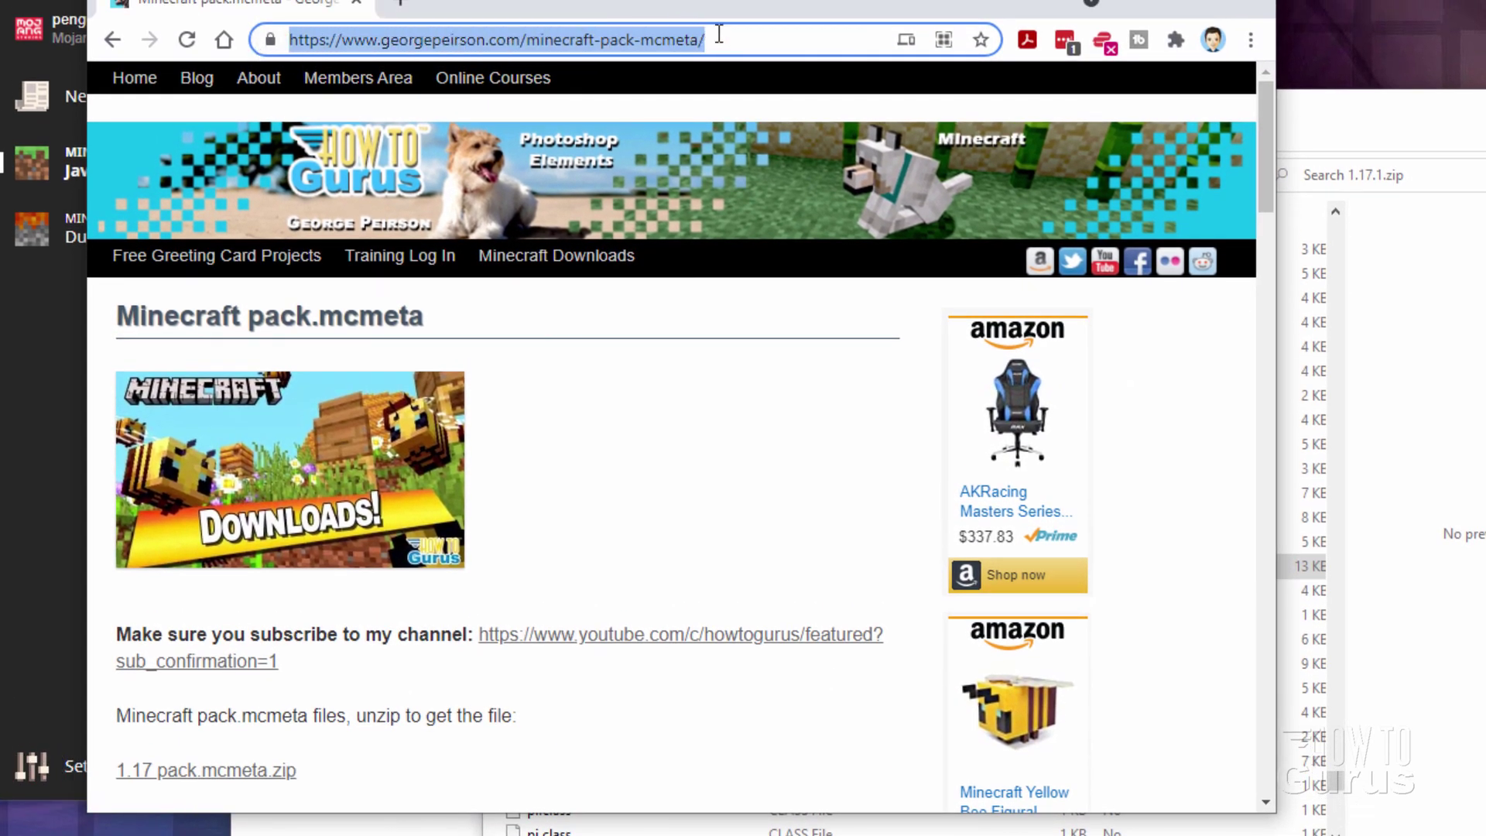
pyautogui.scroll(-2, 639, 534)
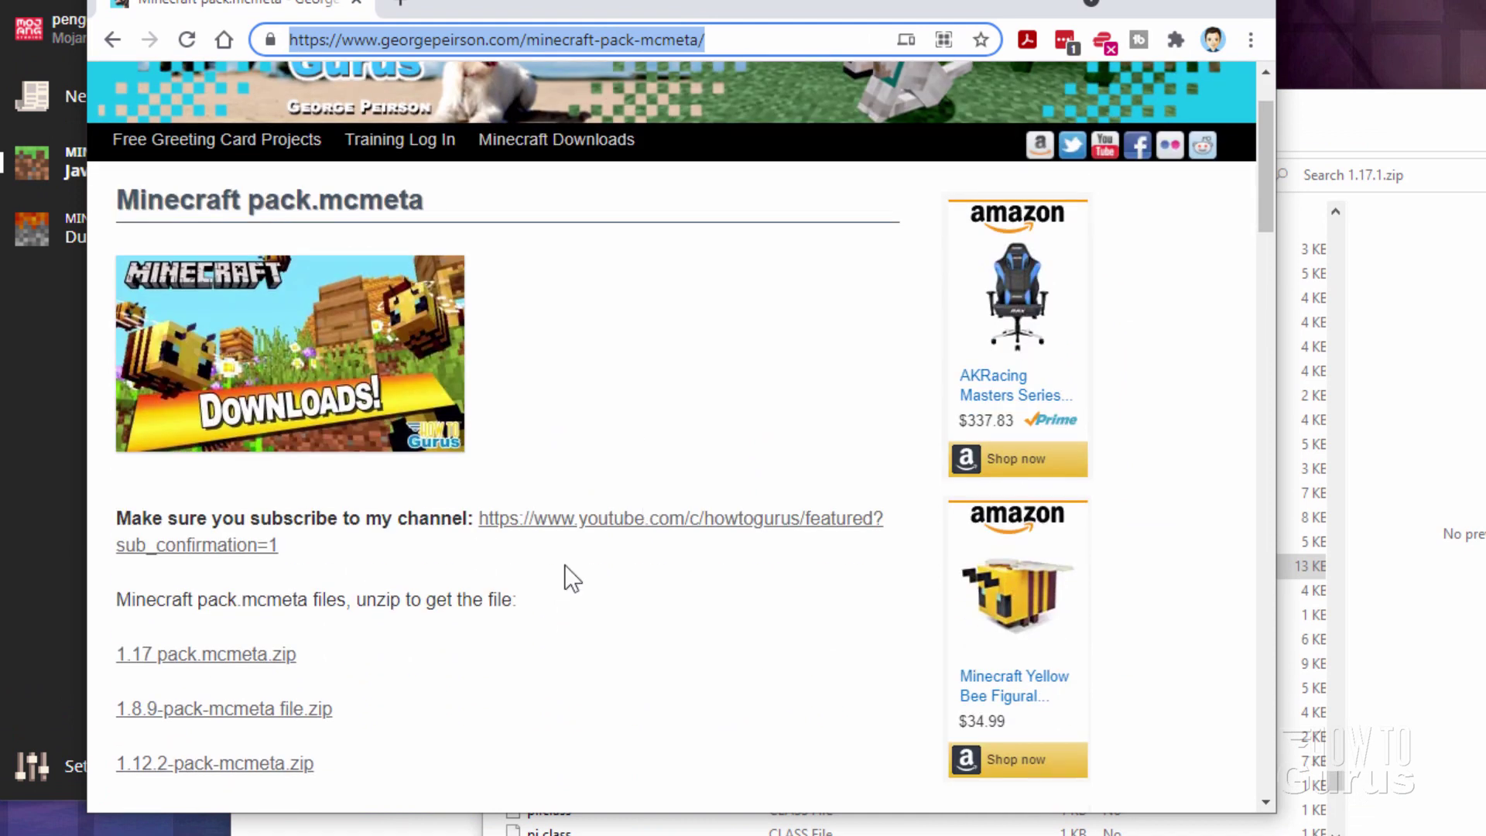
pyautogui.click(245, 660)
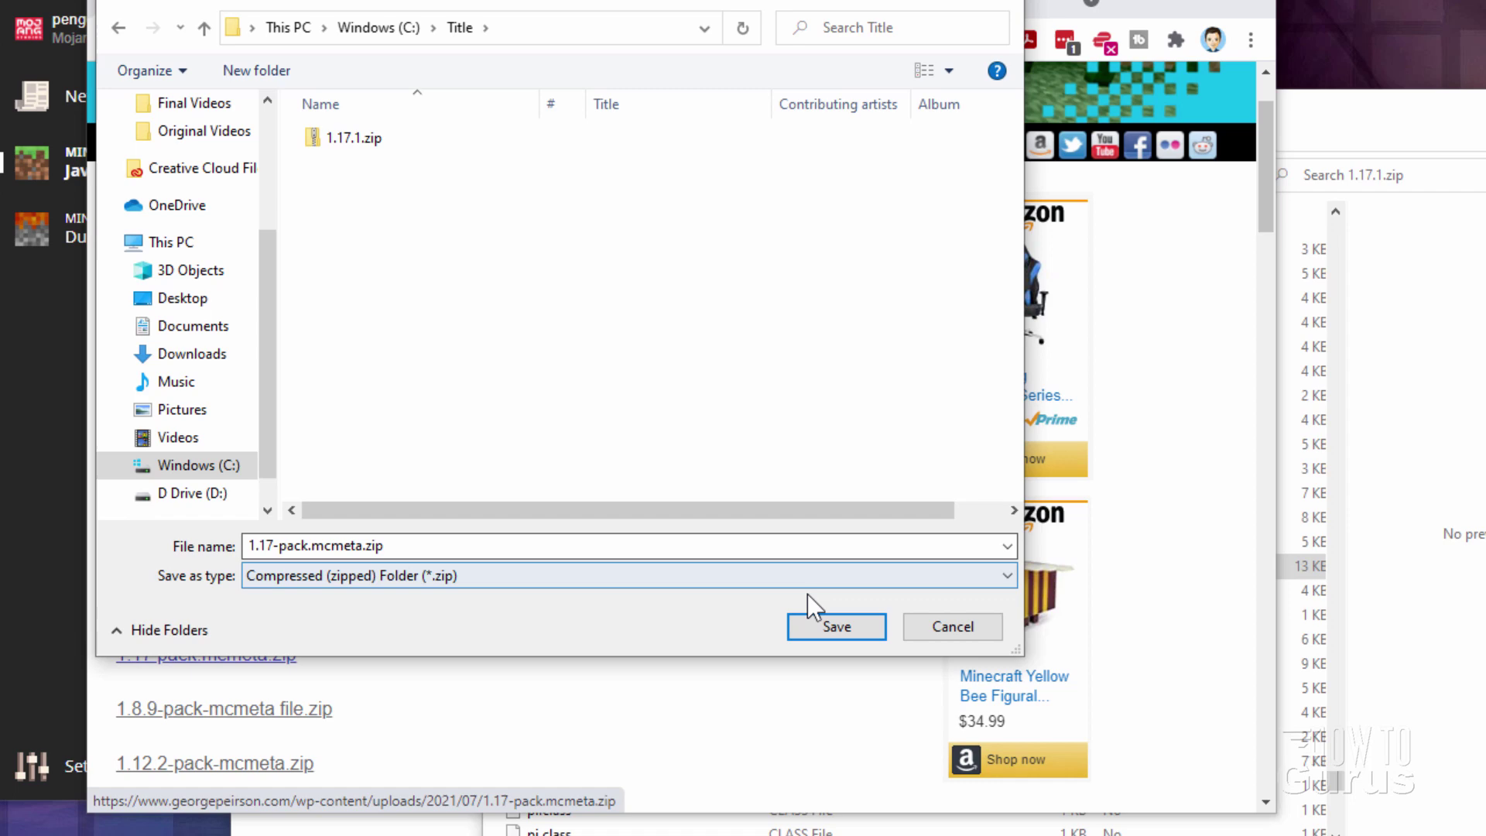
pyautogui.click(822, 624)
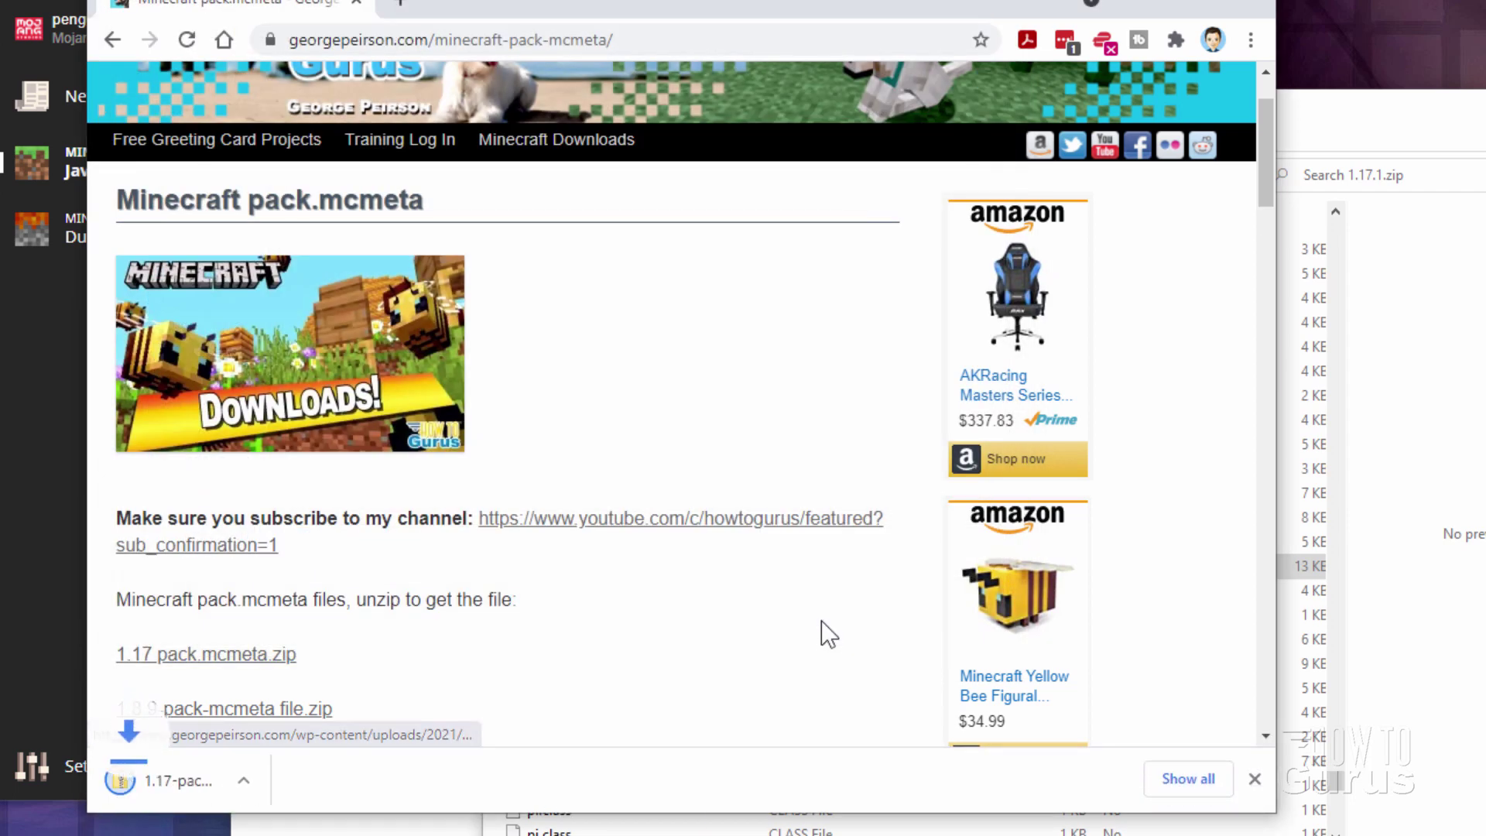
pyautogui.click(1242, 2)
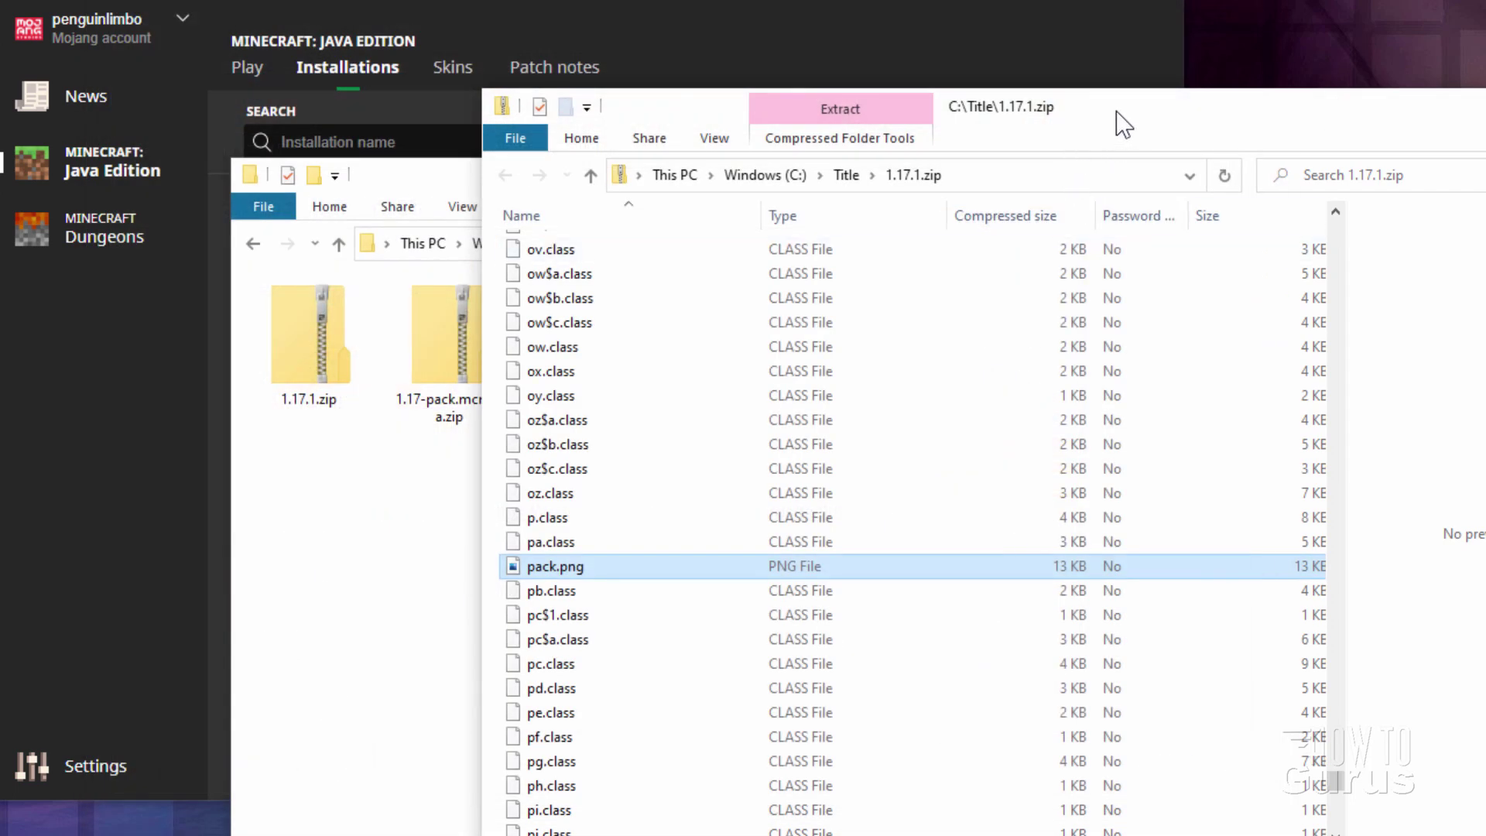
# - Extract 1.17-pack.mcmeta.zip and move pack.mcmeta into the Title folder
pyautogui.moveTo(1116, 111); pyautogui.dragTo(1173, 106)
pyautogui.hotkey('alt', 'F4')
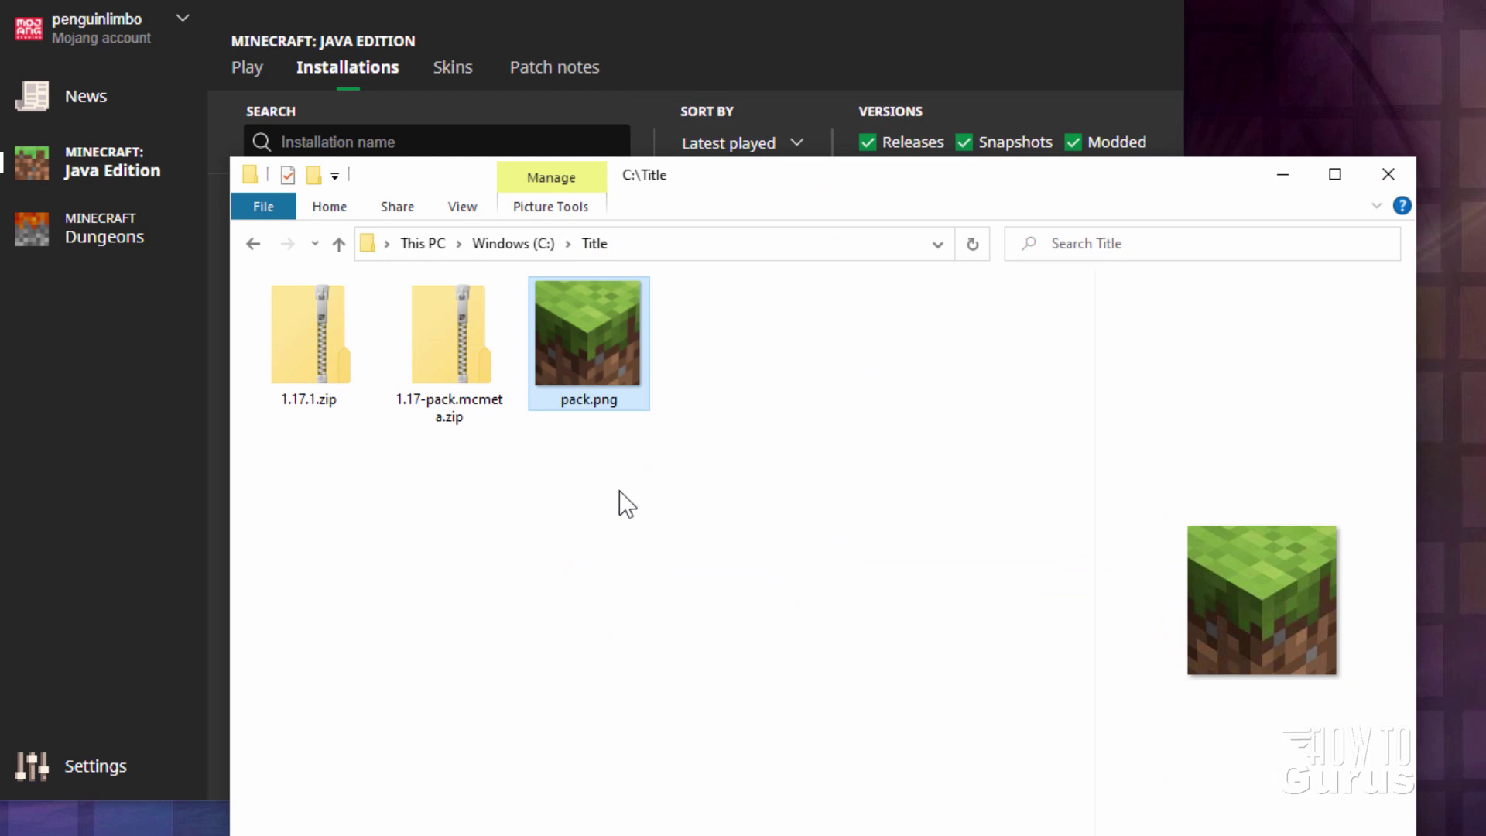
pyautogui.click(447, 369)
pyautogui.rightClick(428, 328)
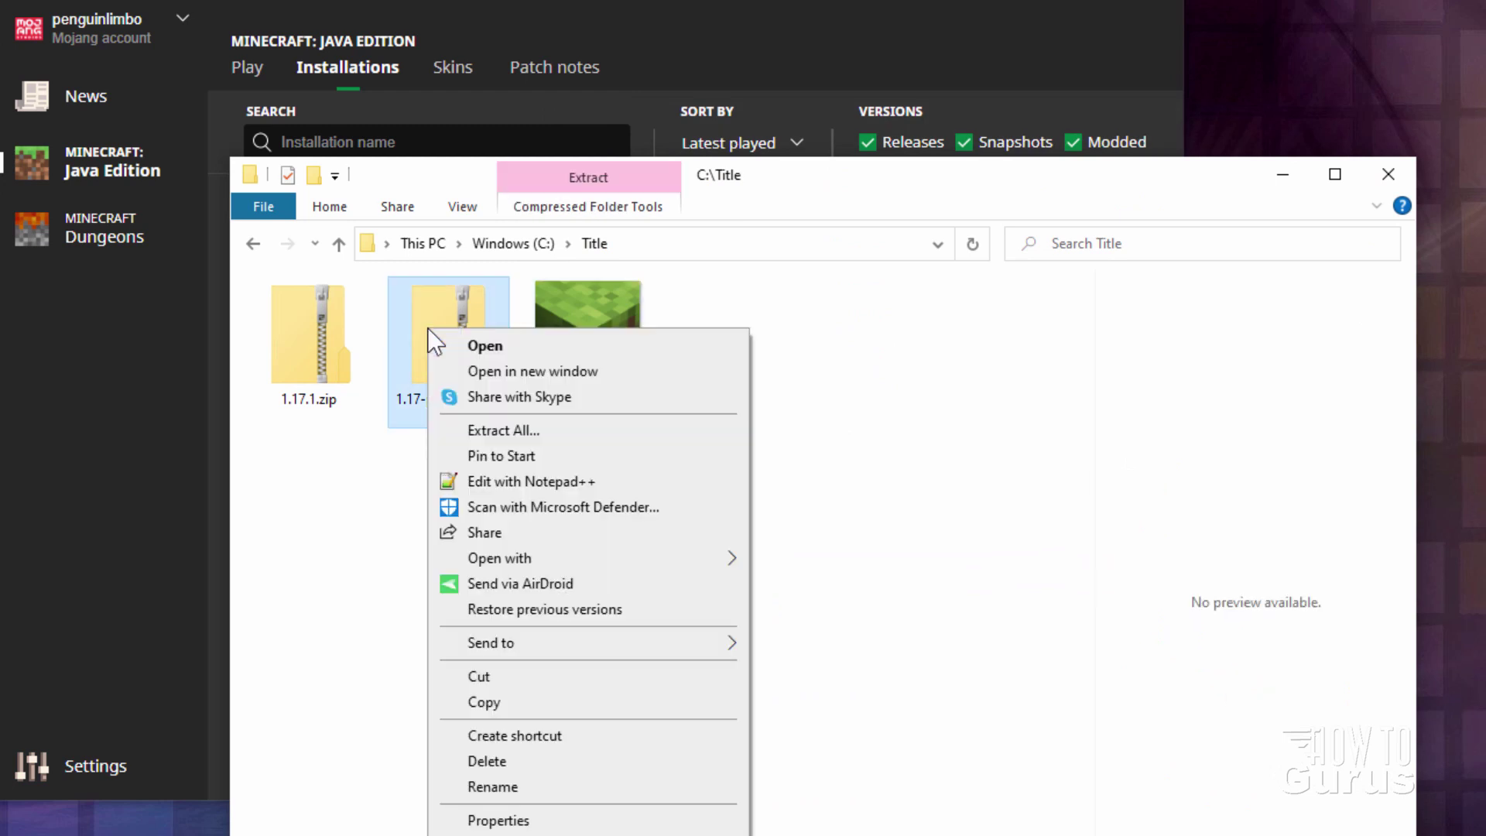
pyautogui.click(500, 434)
pyautogui.click(859, 703)
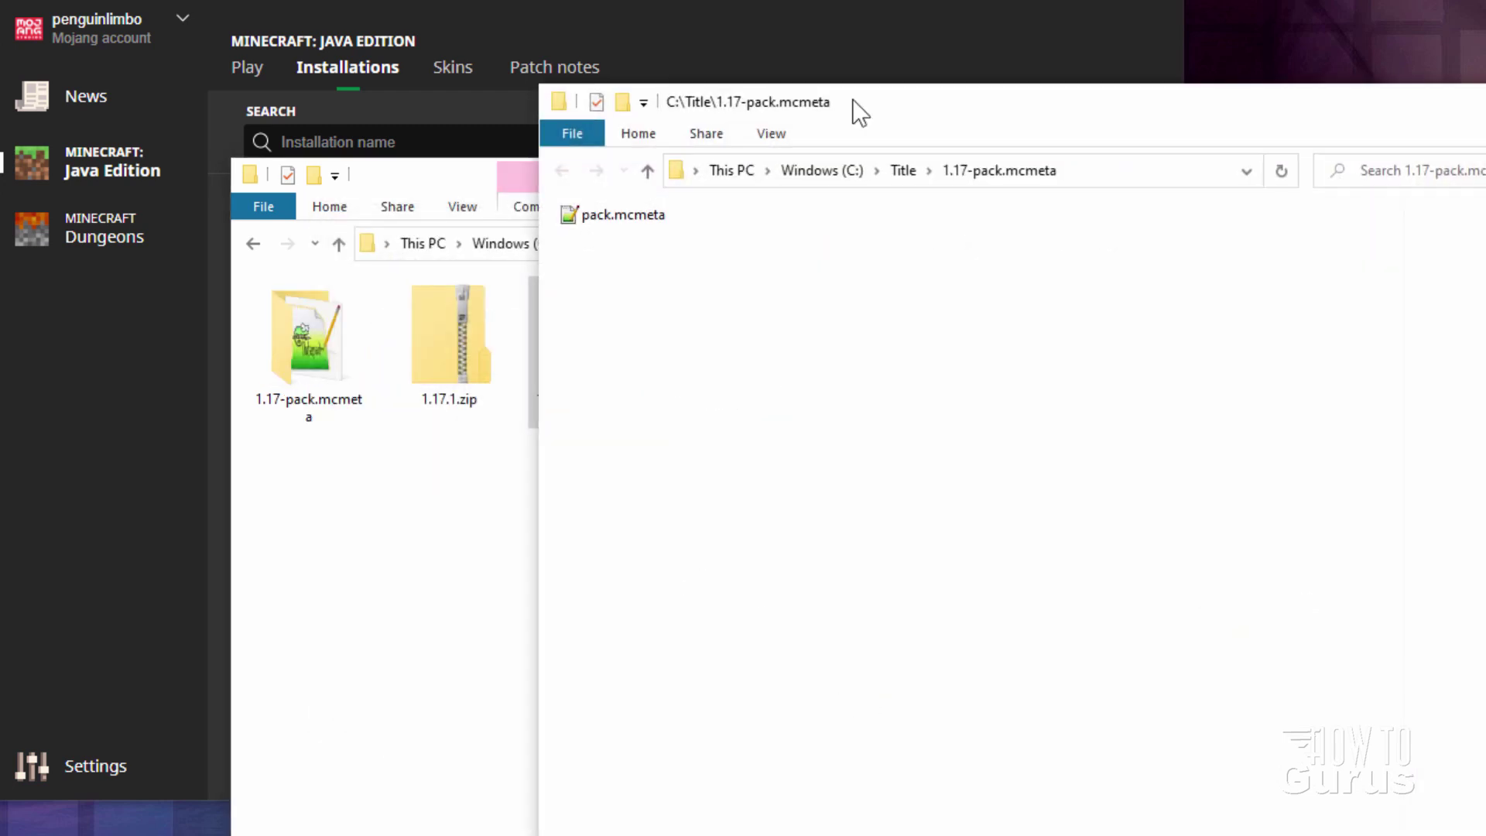
pyautogui.moveTo(852, 101); pyautogui.dragTo(1228, 152)
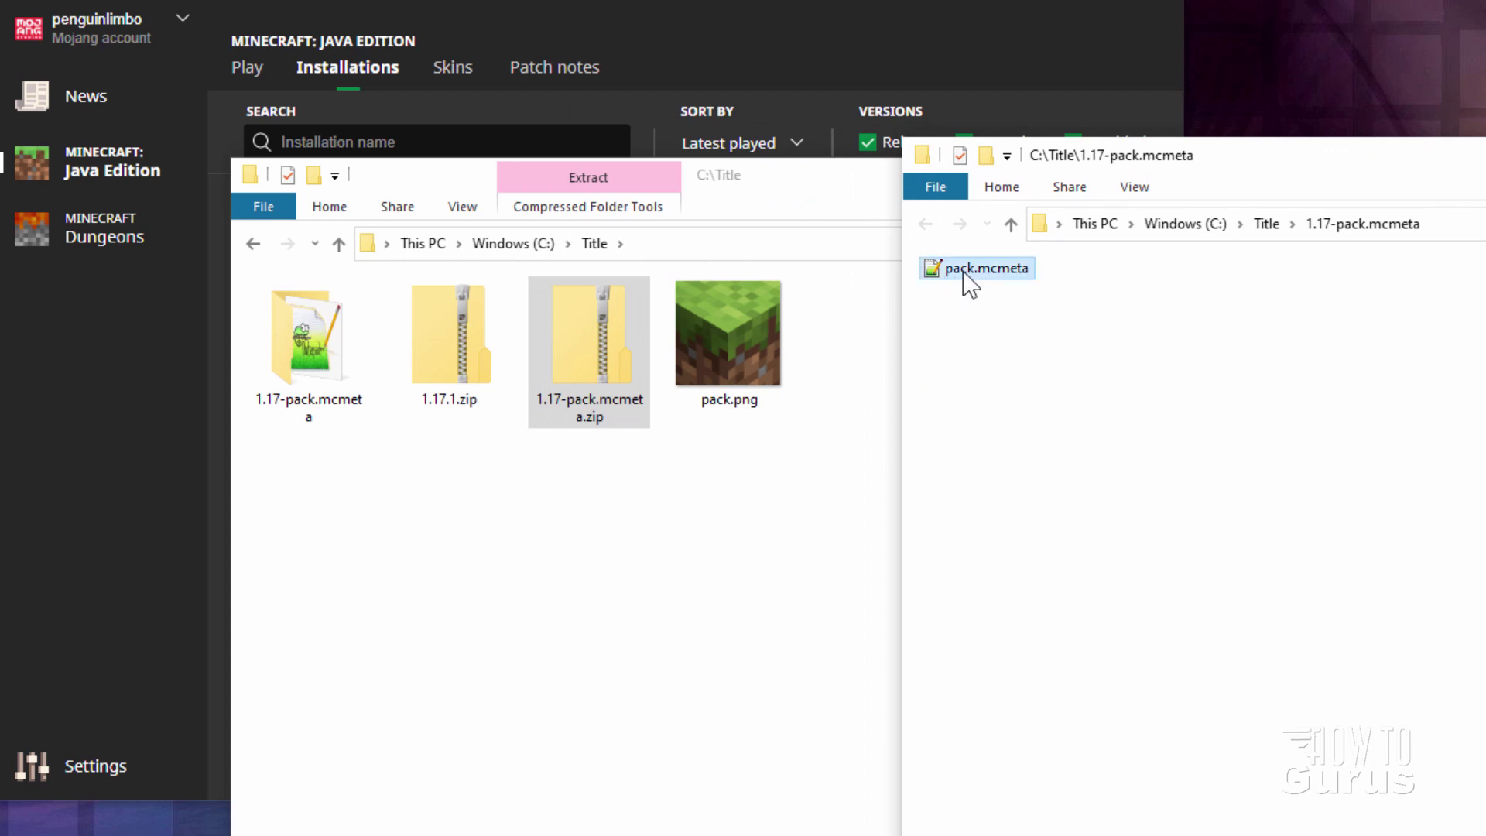
pyautogui.moveTo(963, 271); pyautogui.dragTo(641, 582)
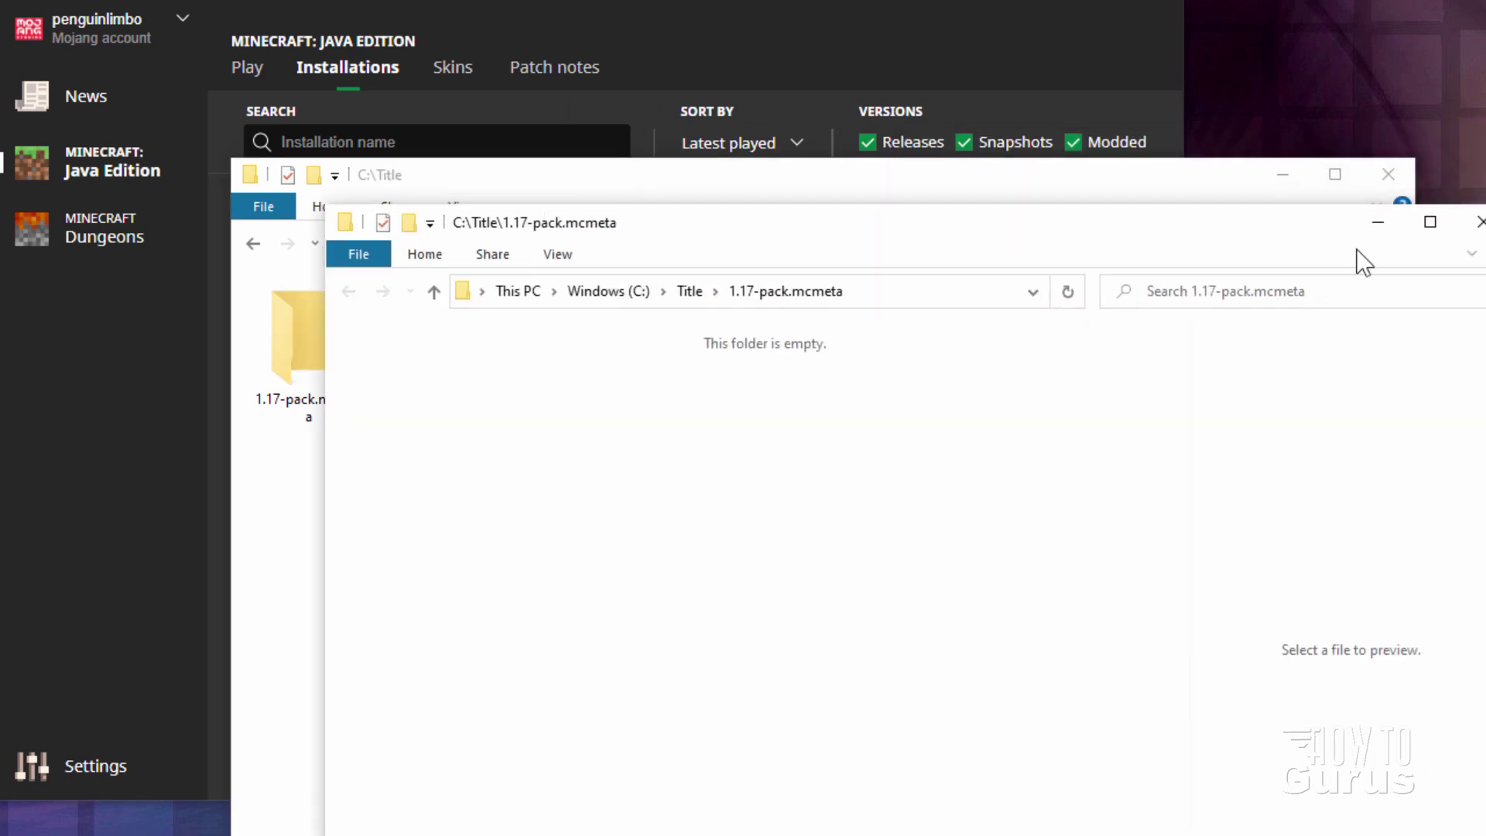
pyautogui.click(1477, 223)
# - Delete the downloaded mcmeta zip and its leftover folder, then open pack.mcmeta
pyautogui.click(583, 390)
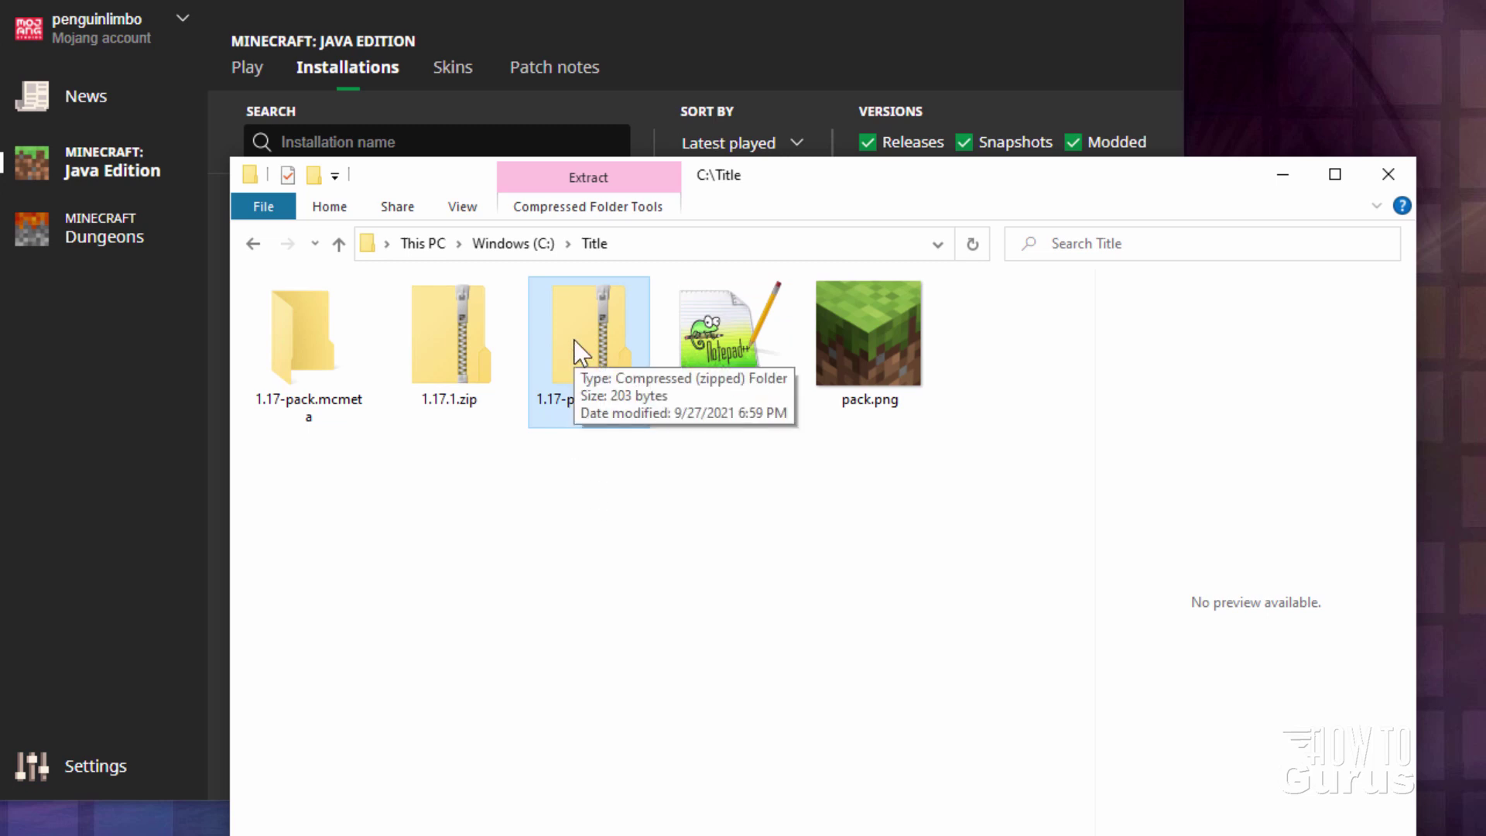
pyautogui.press('Delete')
pyautogui.click(296, 344)
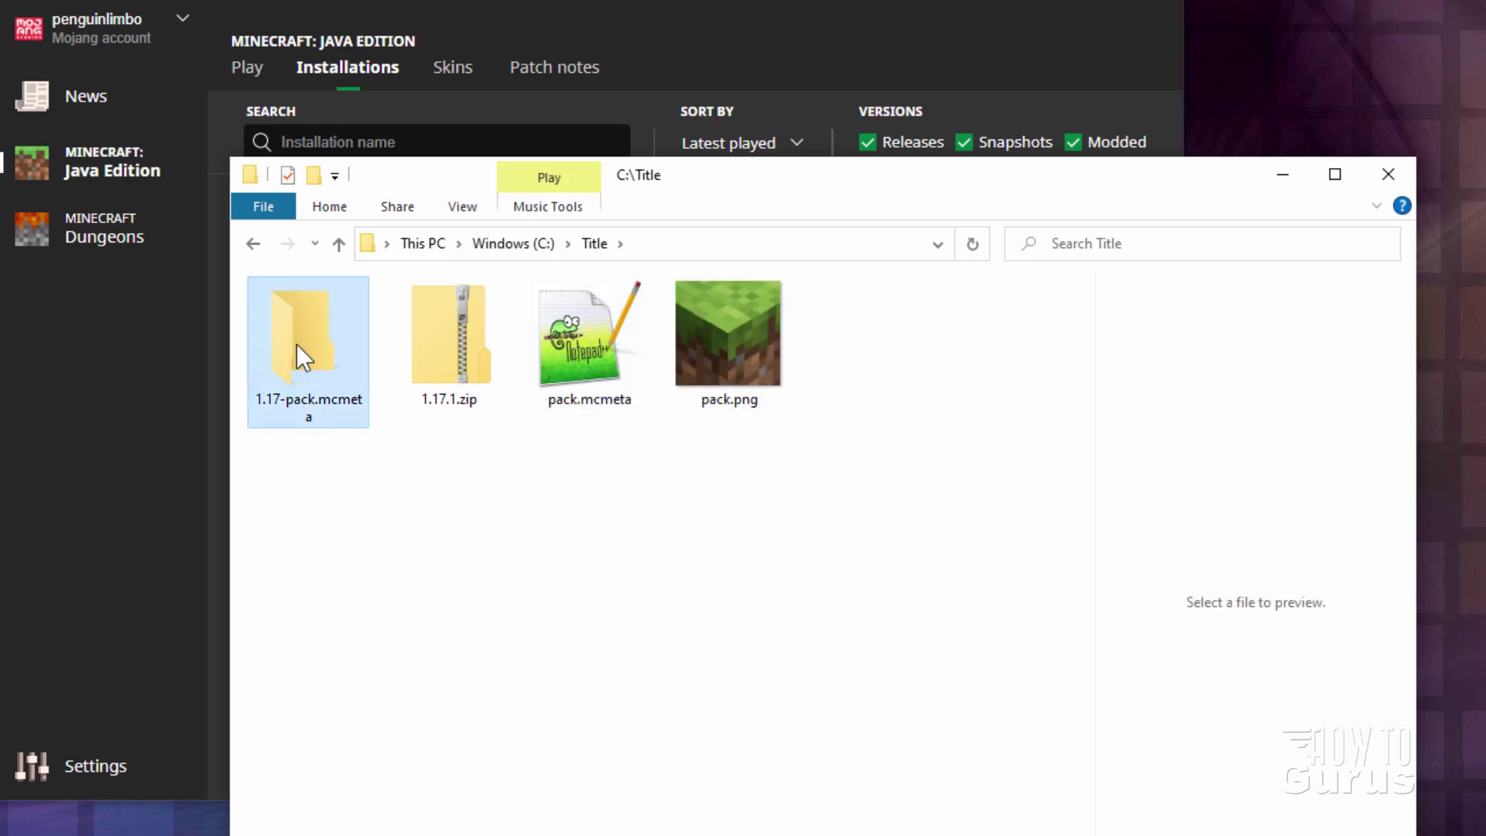
pyautogui.press('Delete')
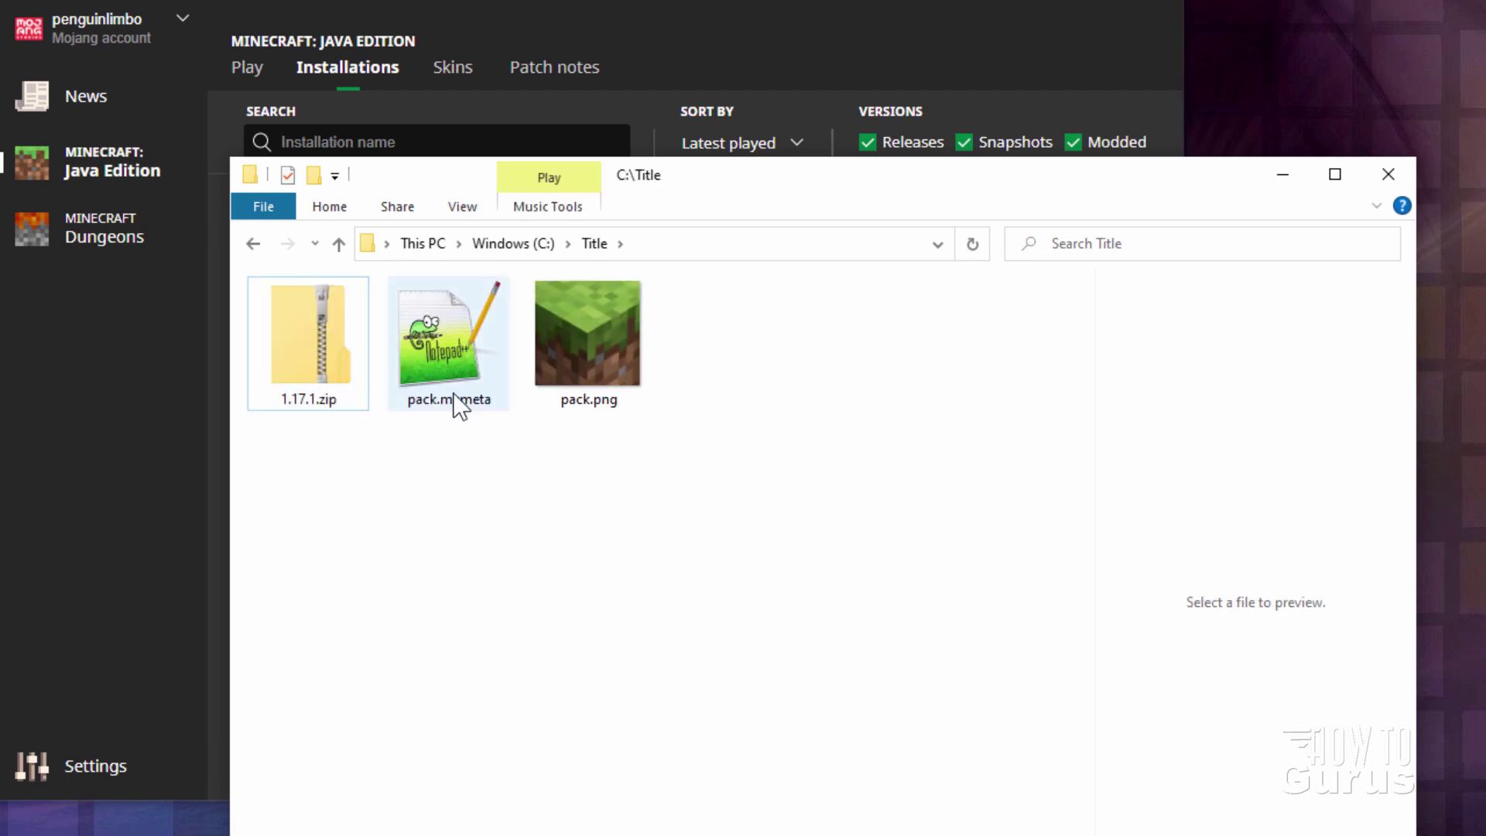
pyautogui.doubleClick(447, 351)
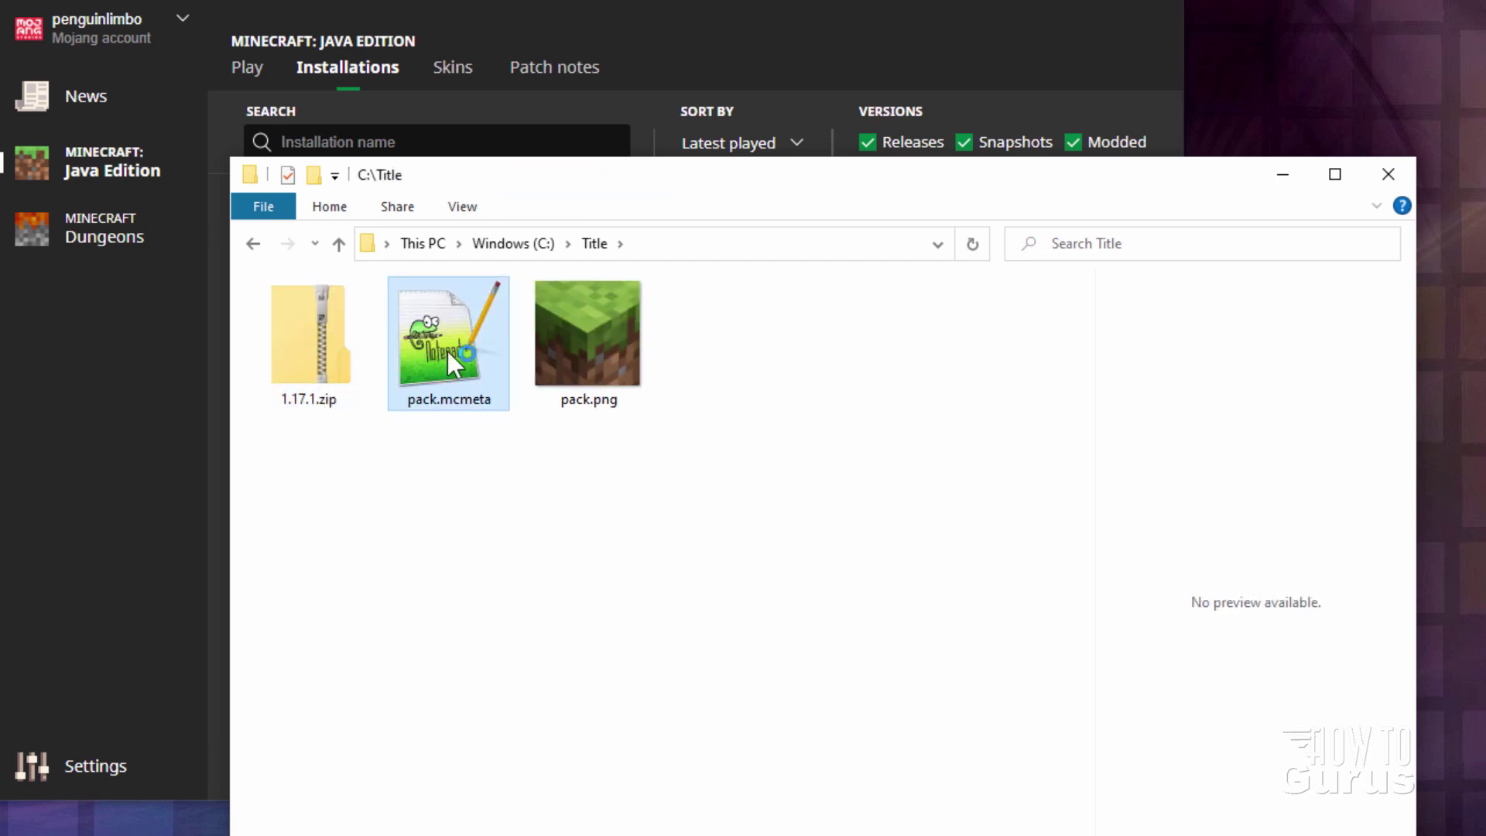
pyautogui.doubleClick(514, 247)
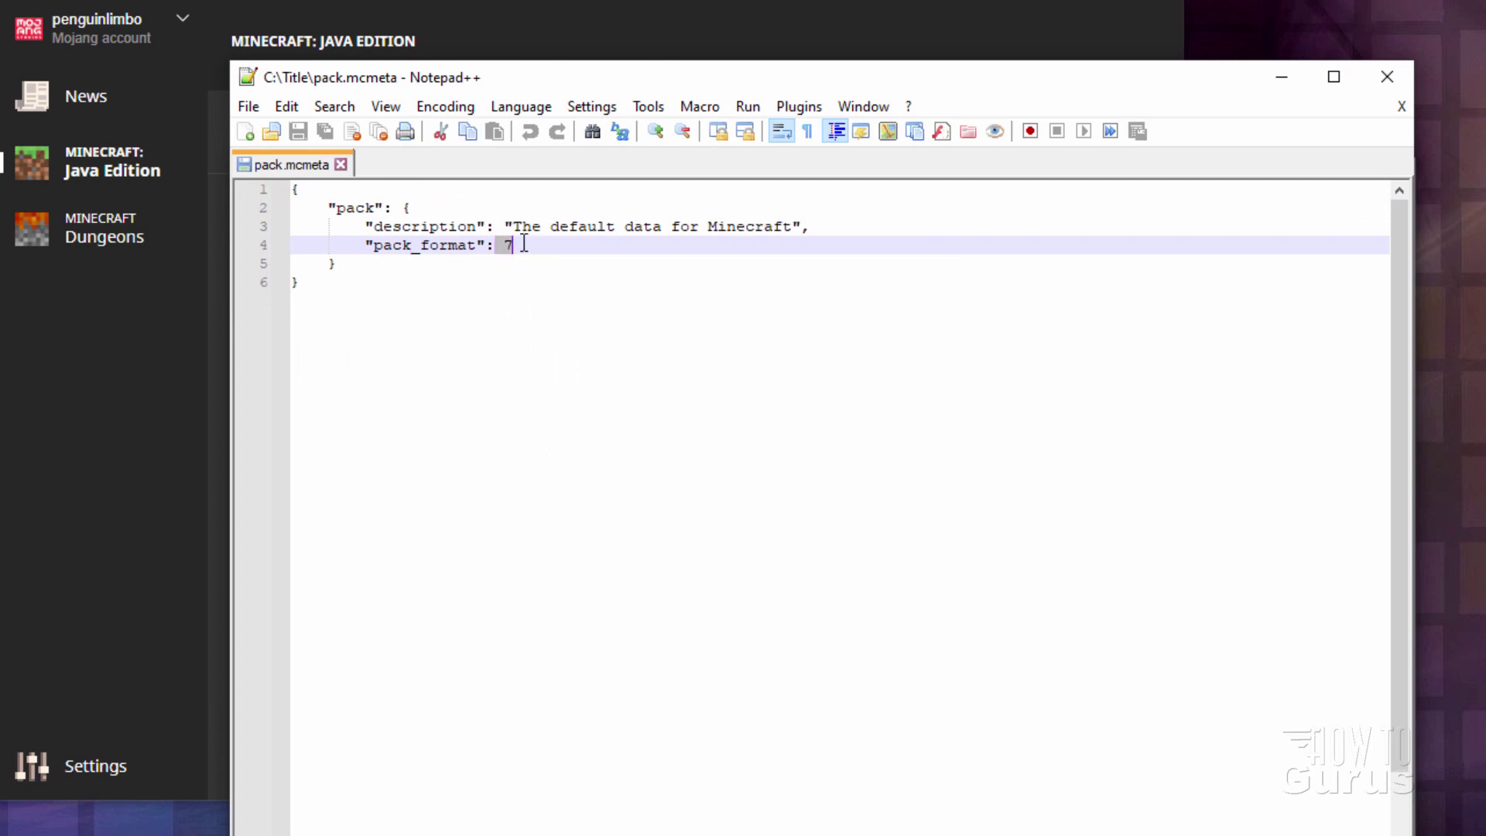
pyautogui.click(527, 249)
pyautogui.click(1386, 78)
pyautogui.click(563, 438)
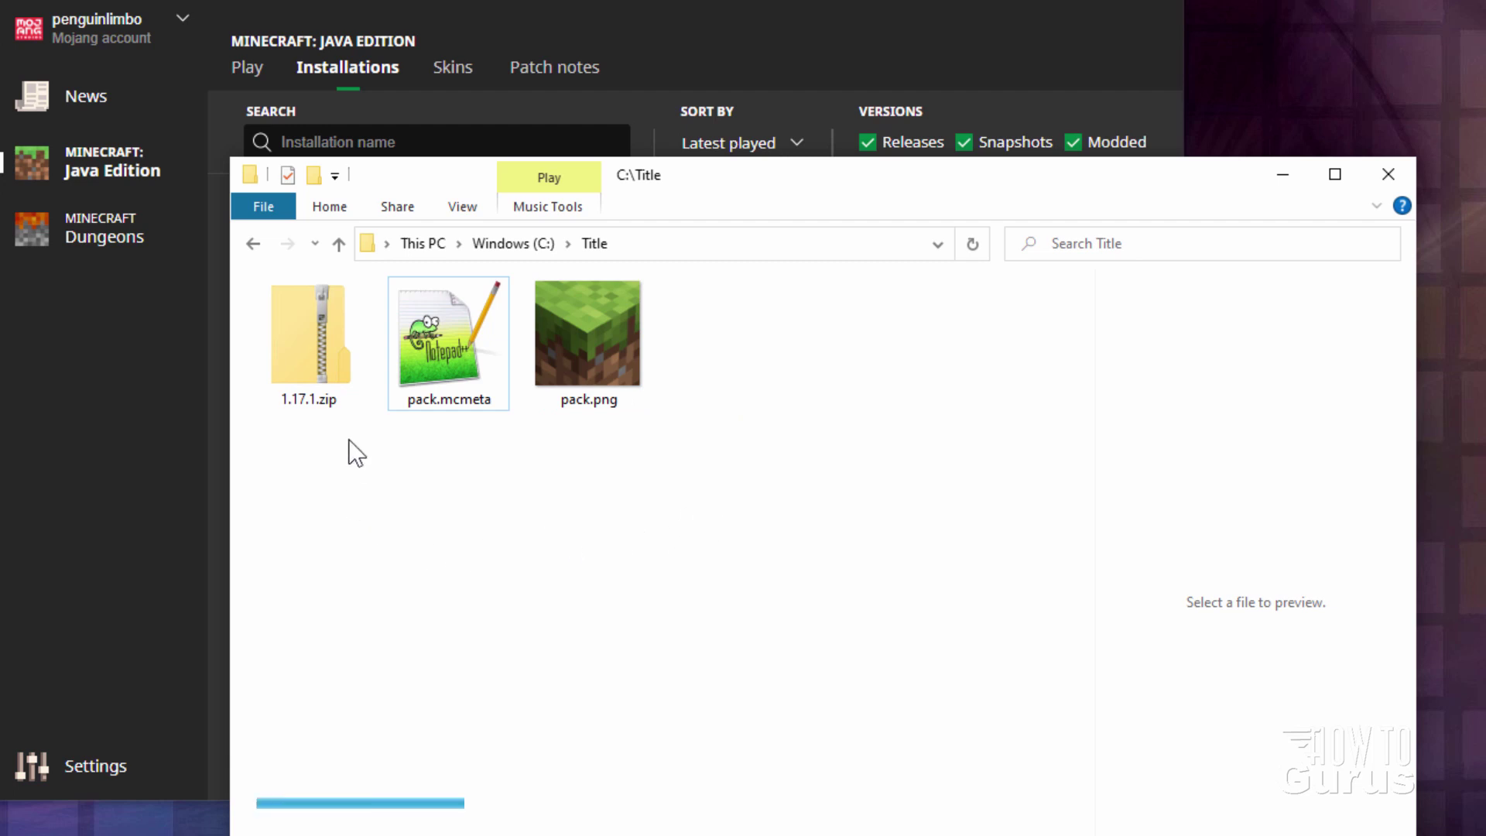
# - Open 1.17.1.zip in a new window, browse to assets\minecraft\textures\gui, and select widgets.png
pyautogui.click(306, 344)
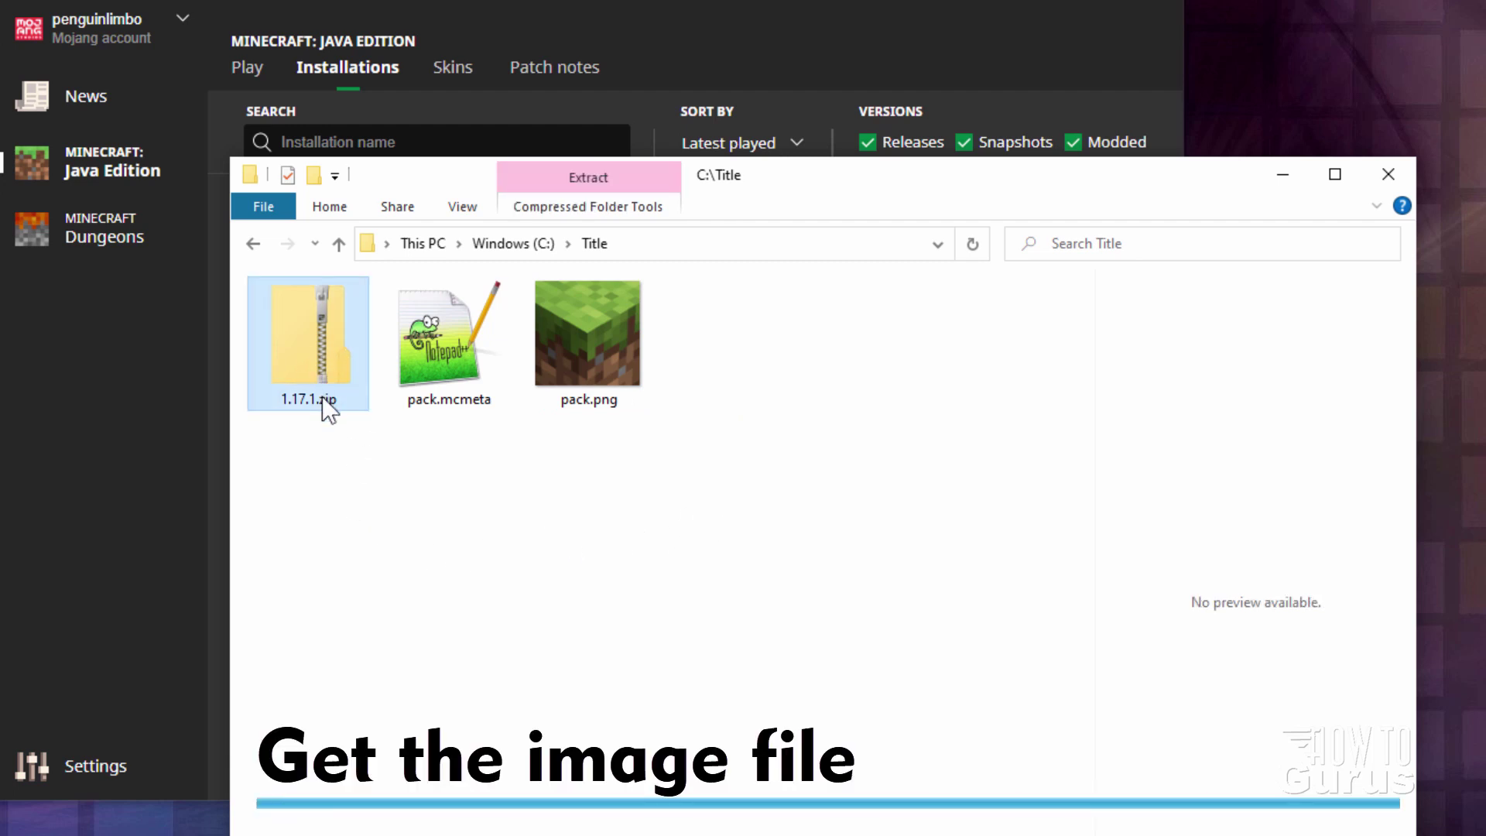
pyautogui.rightClick(304, 332)
pyautogui.click(374, 373)
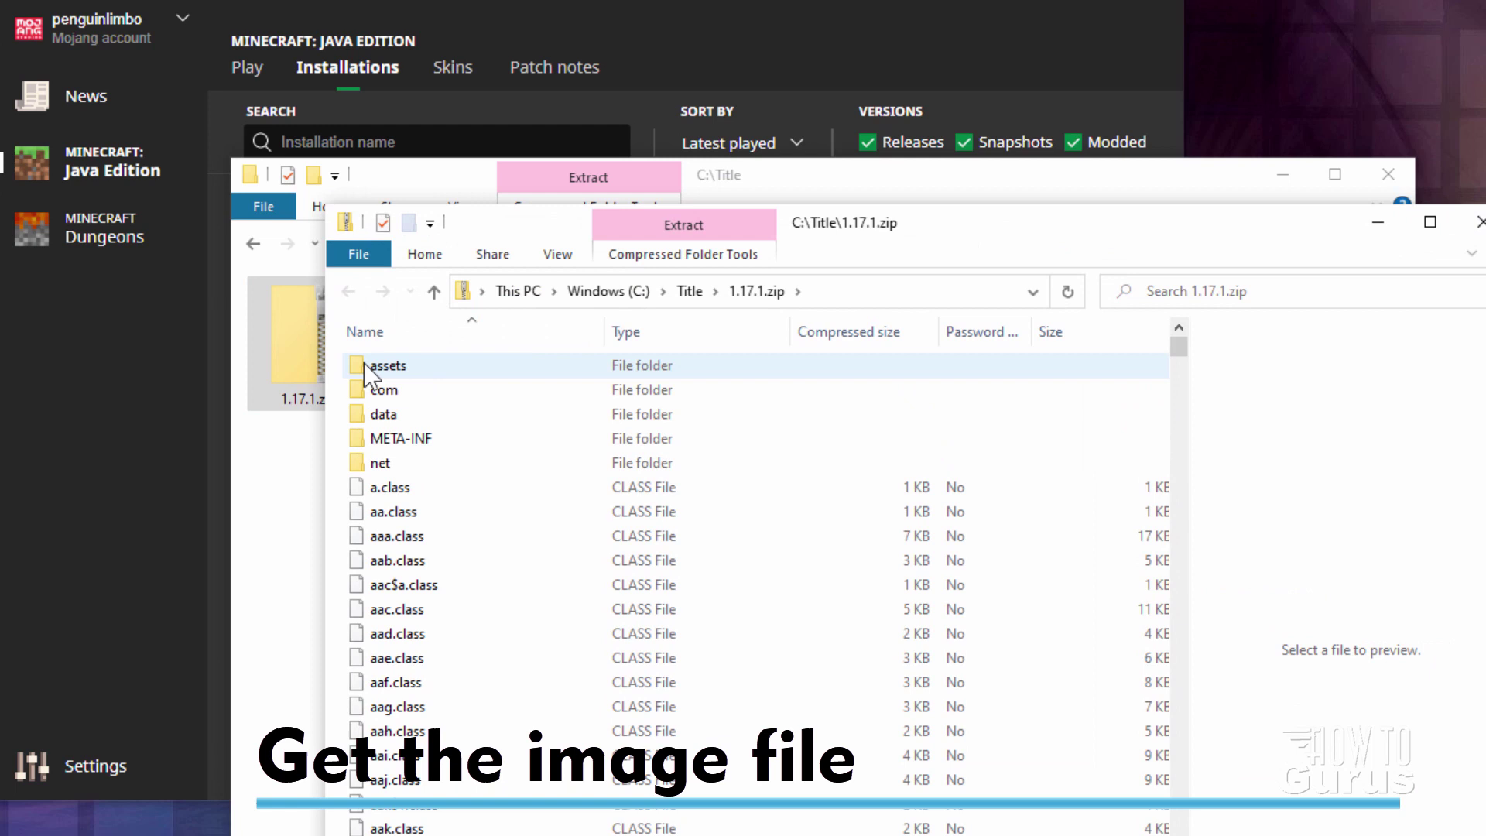
pyautogui.doubleClick(363, 362)
pyautogui.doubleClick(403, 364)
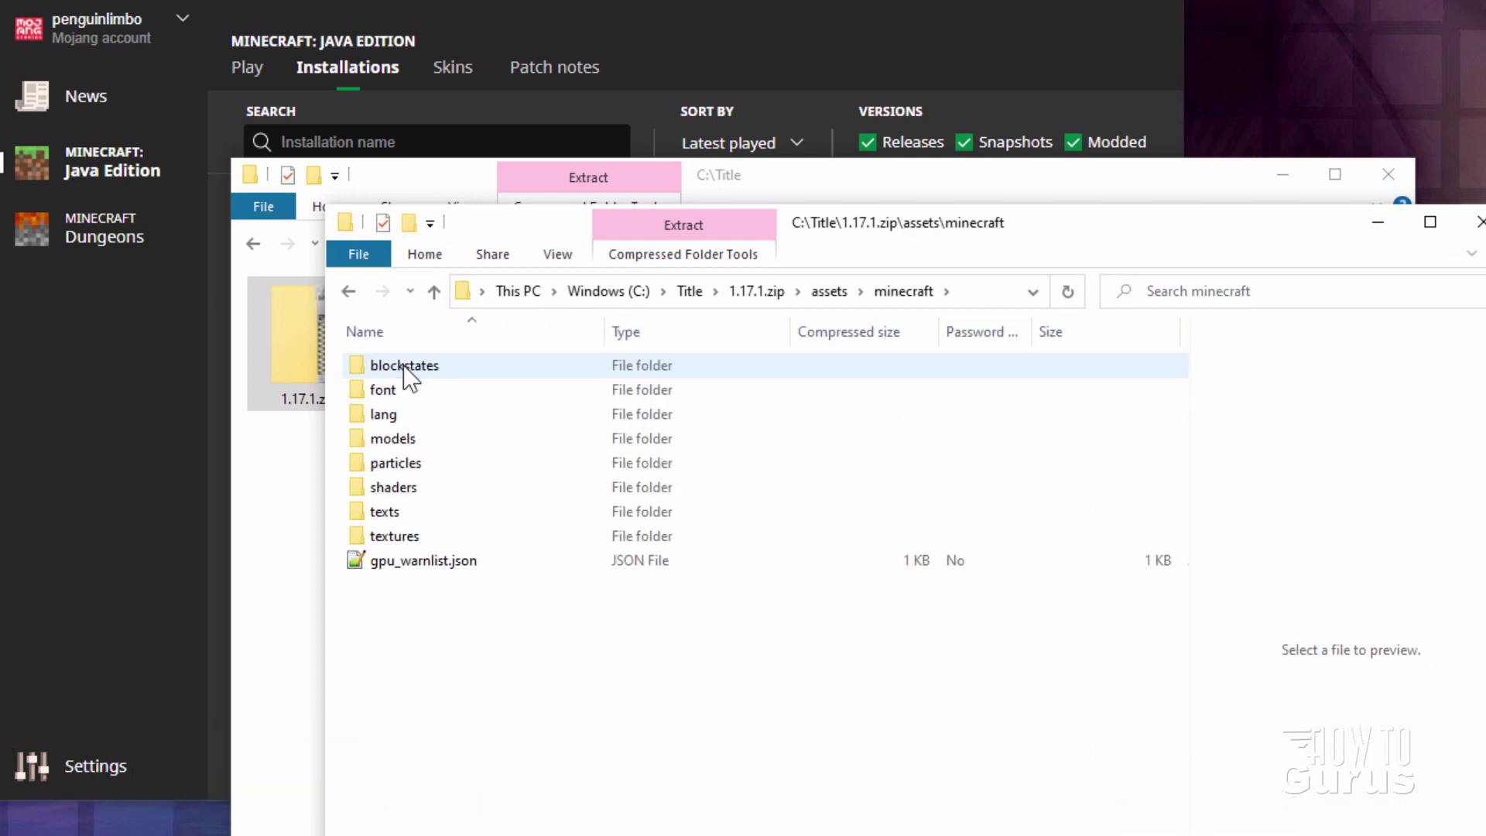
pyautogui.doubleClick(381, 536)
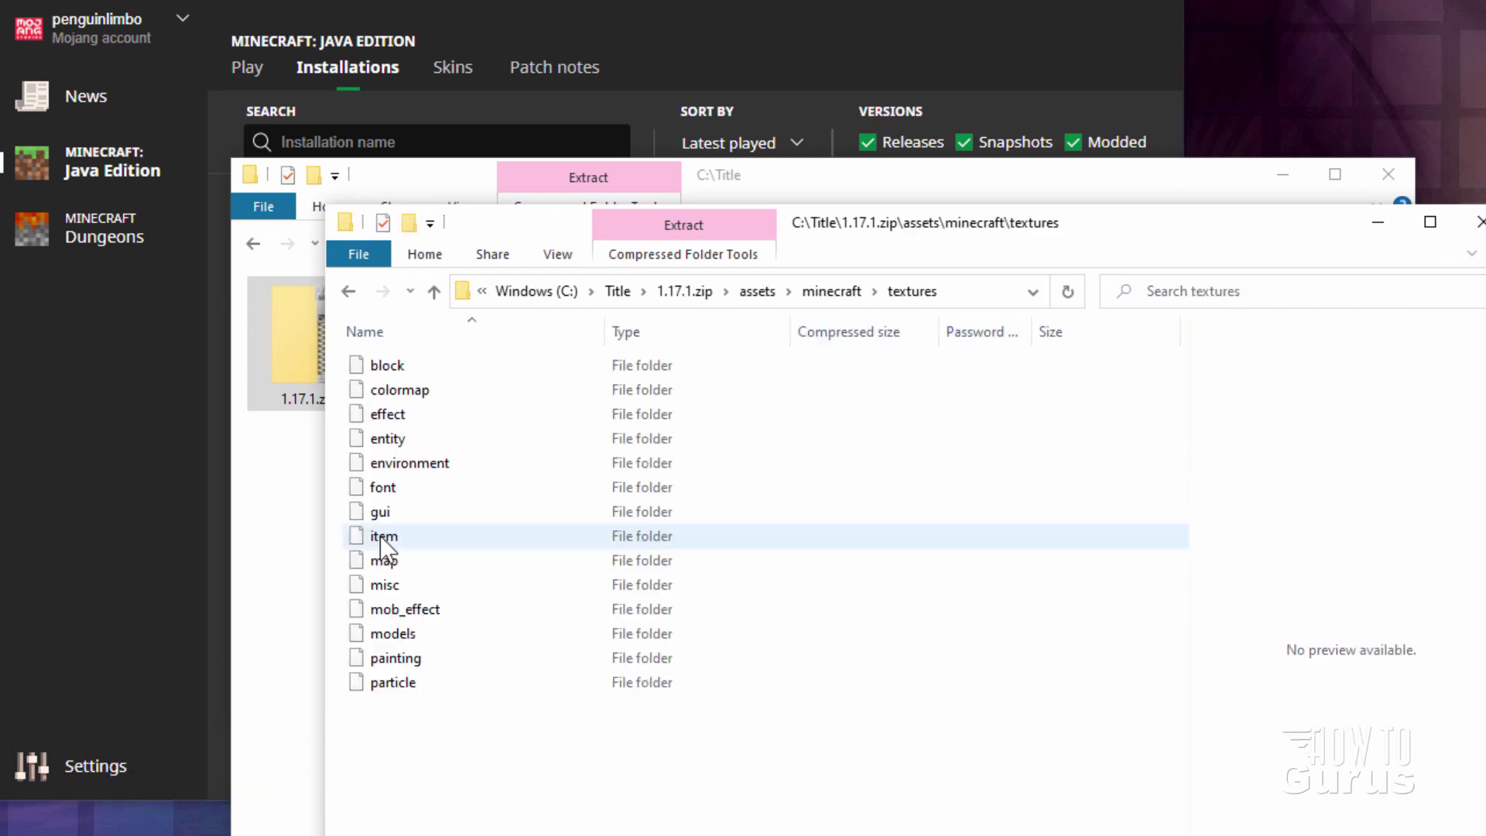
pyautogui.doubleClick(376, 512)
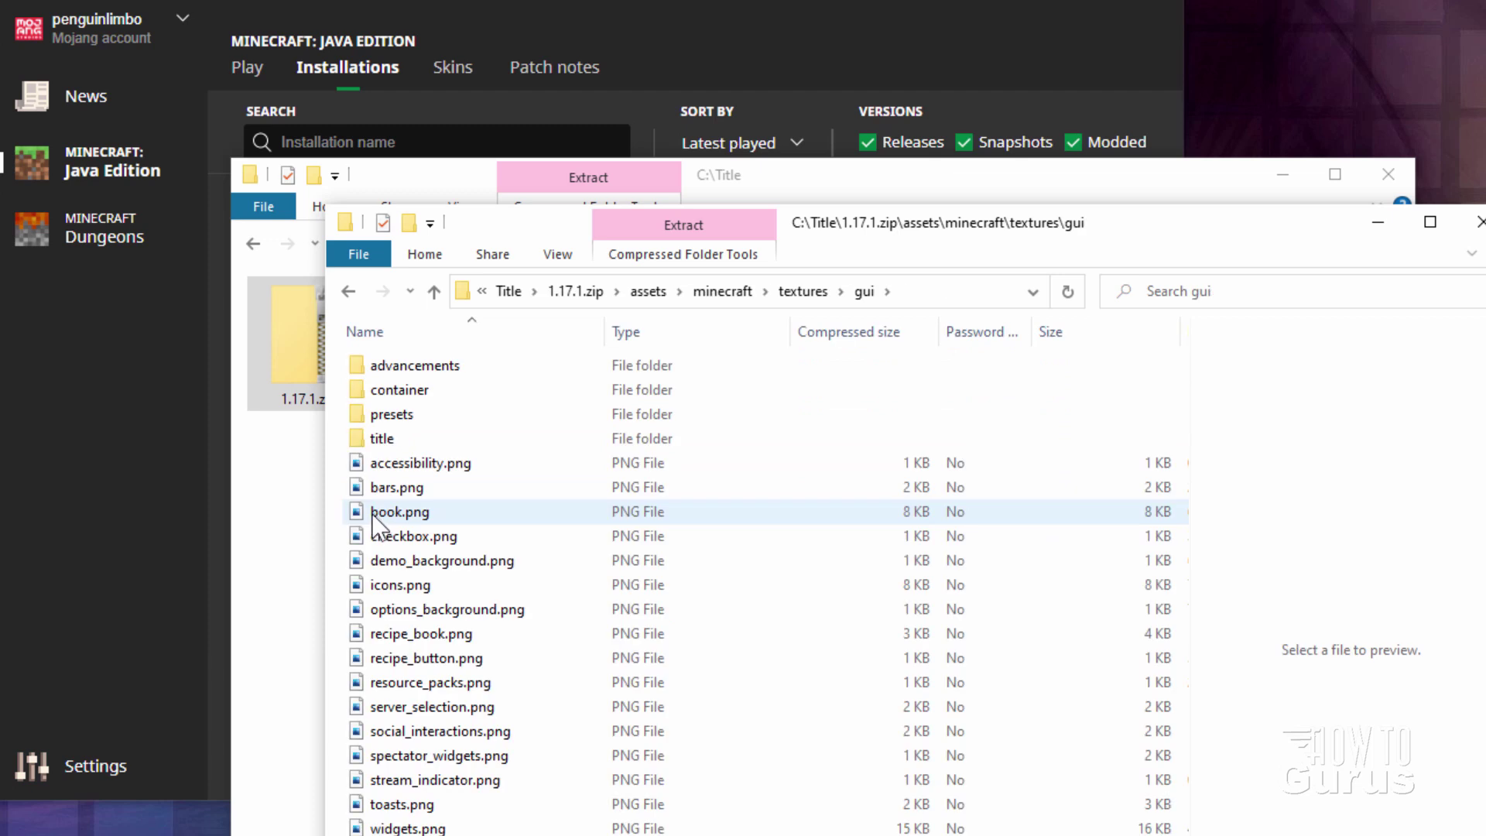
pyautogui.moveTo(1093, 226); pyautogui.dragTo(1333, 60)
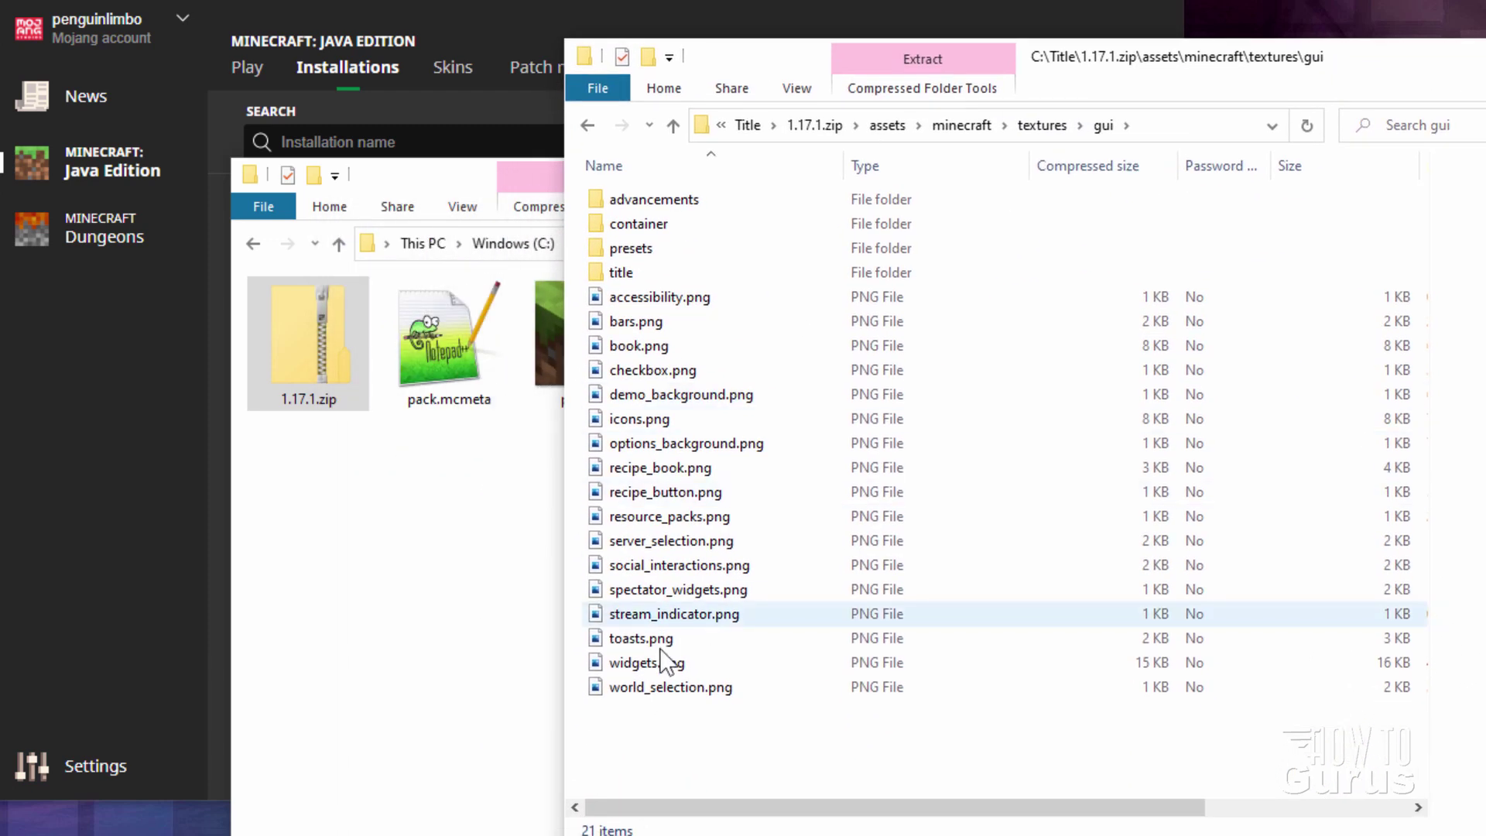
pyautogui.click(671, 670)
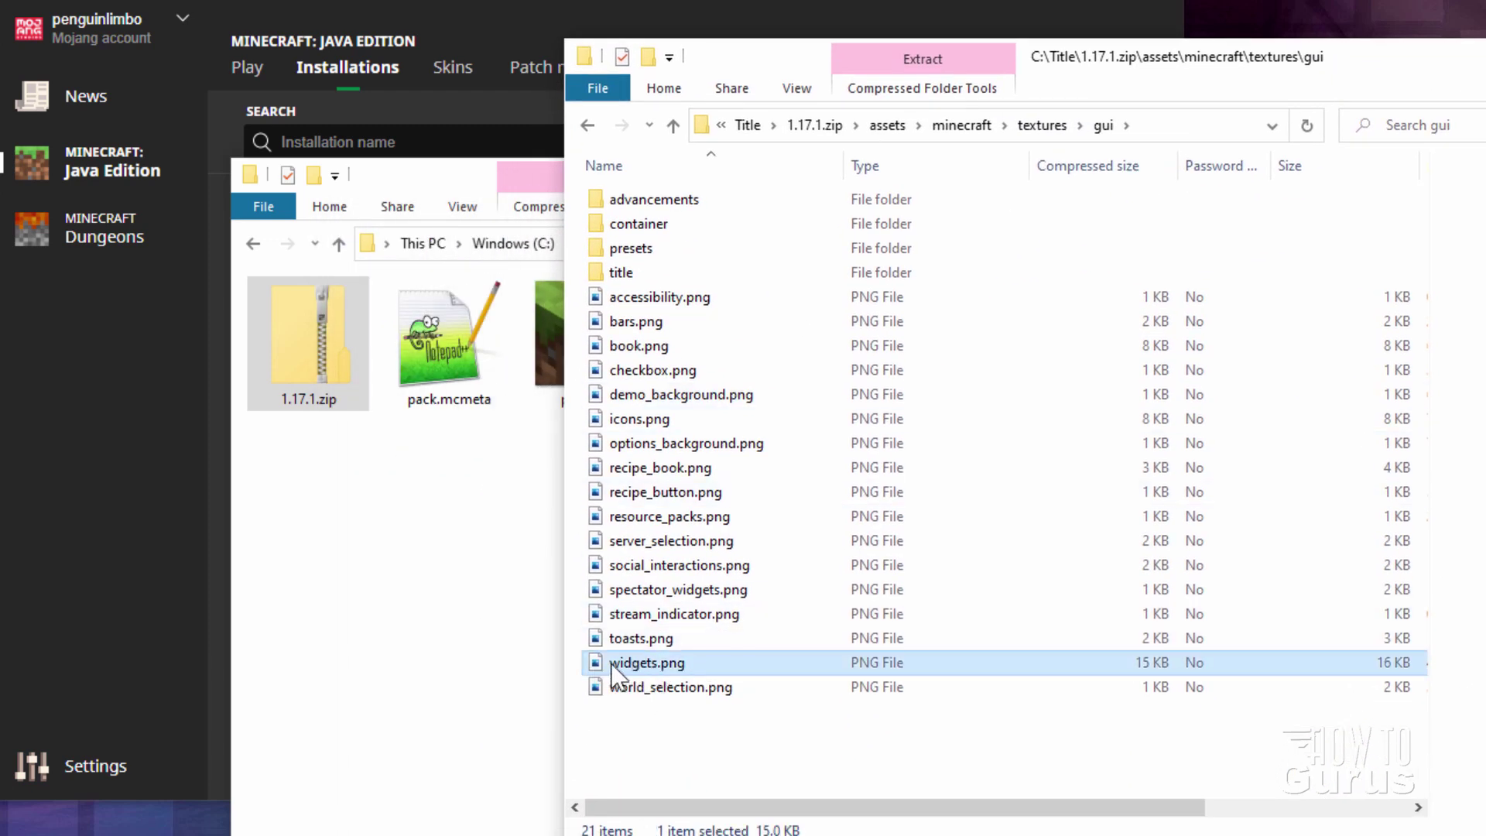
pyautogui.moveTo(1371, 65); pyautogui.dragTo(1330, 73)
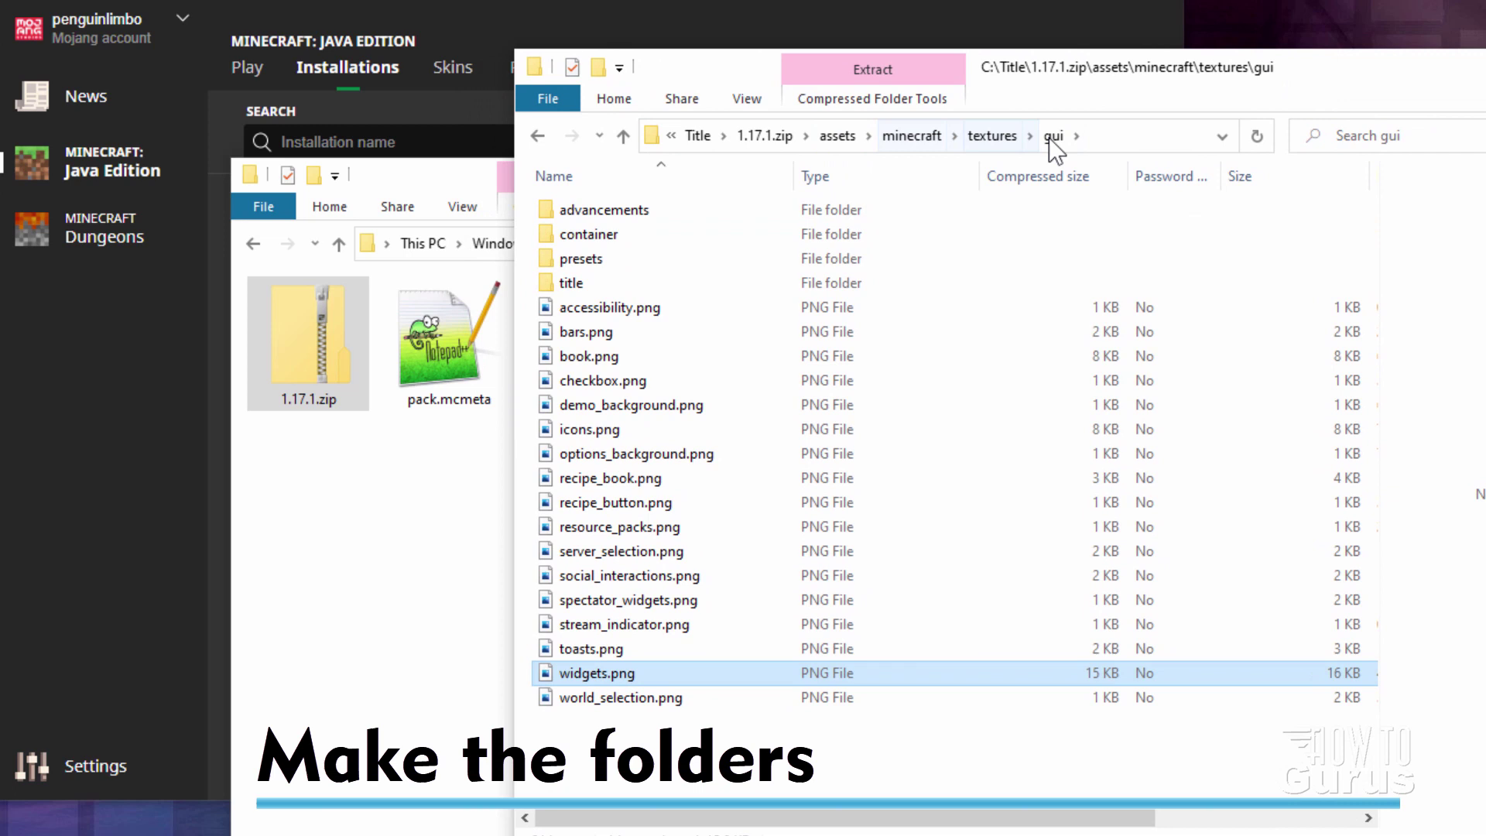
# - Create an assets folder in C:\Title with a minecraft folder inside it
pyautogui.click(374, 511)
pyautogui.moveTo(681, 191); pyautogui.dragTo(690, 199)
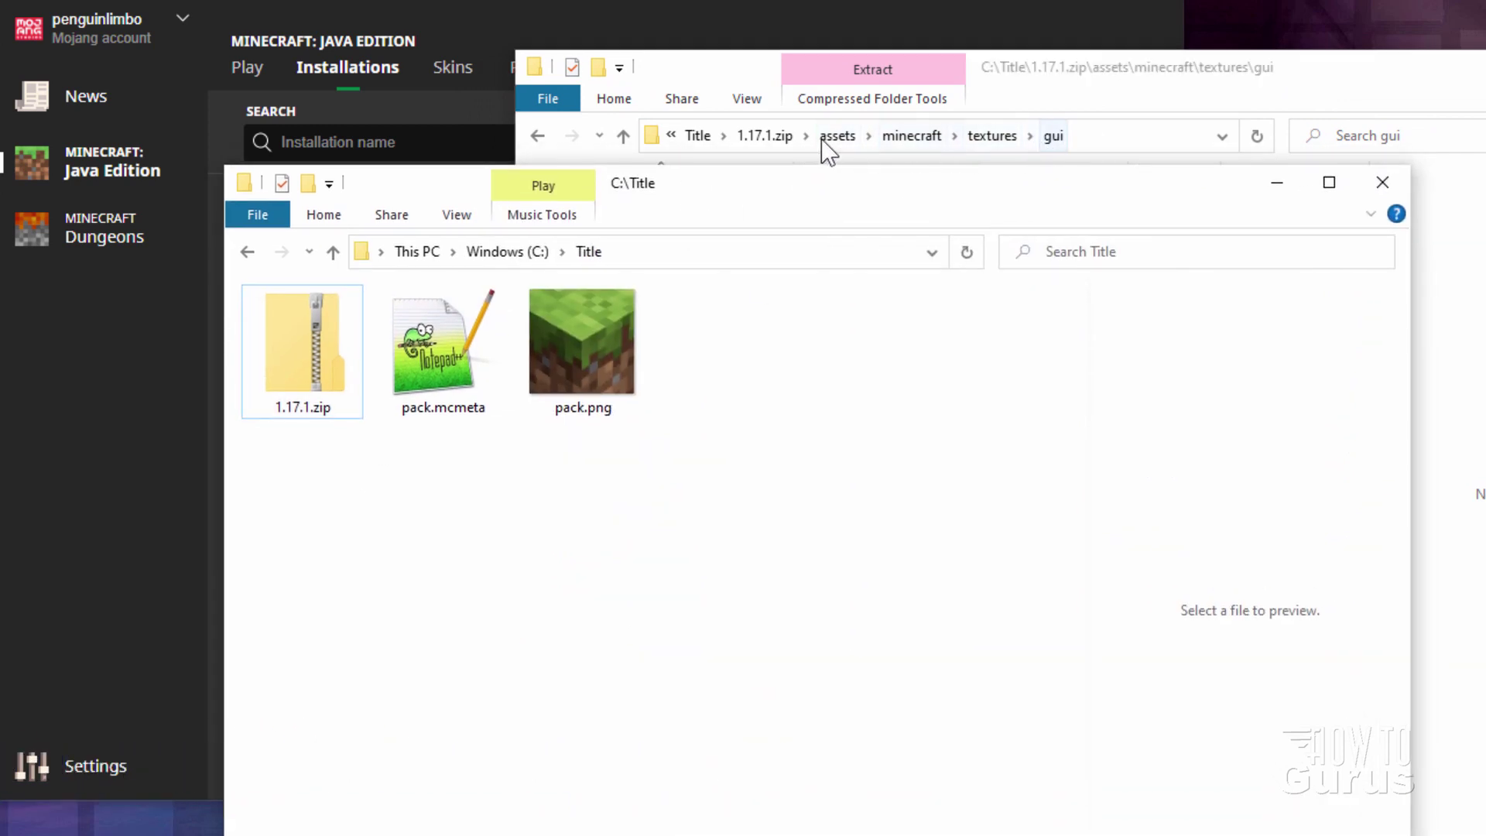
pyautogui.click(309, 186)
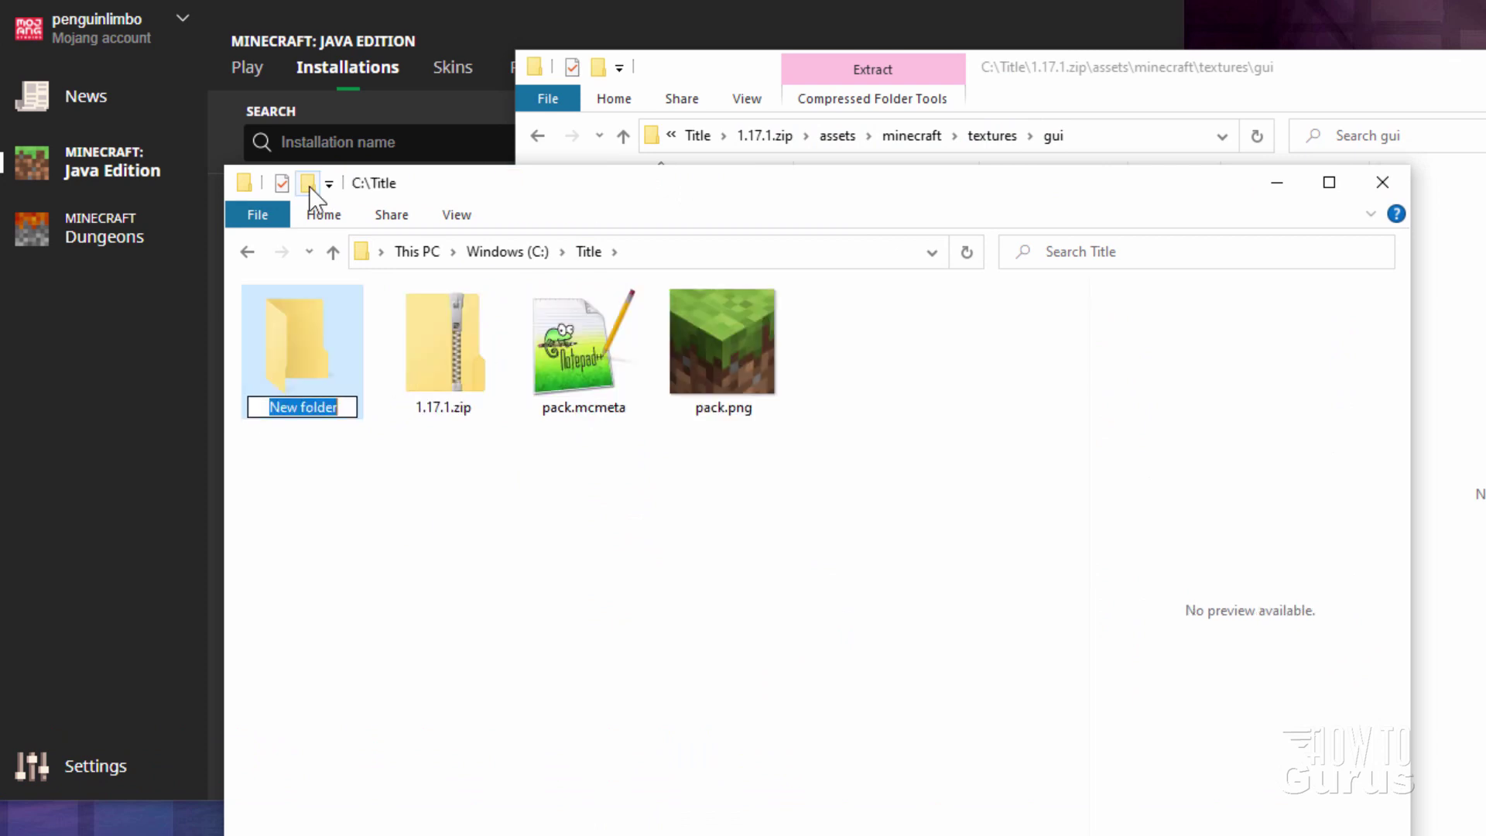
pyautogui.write('assets')
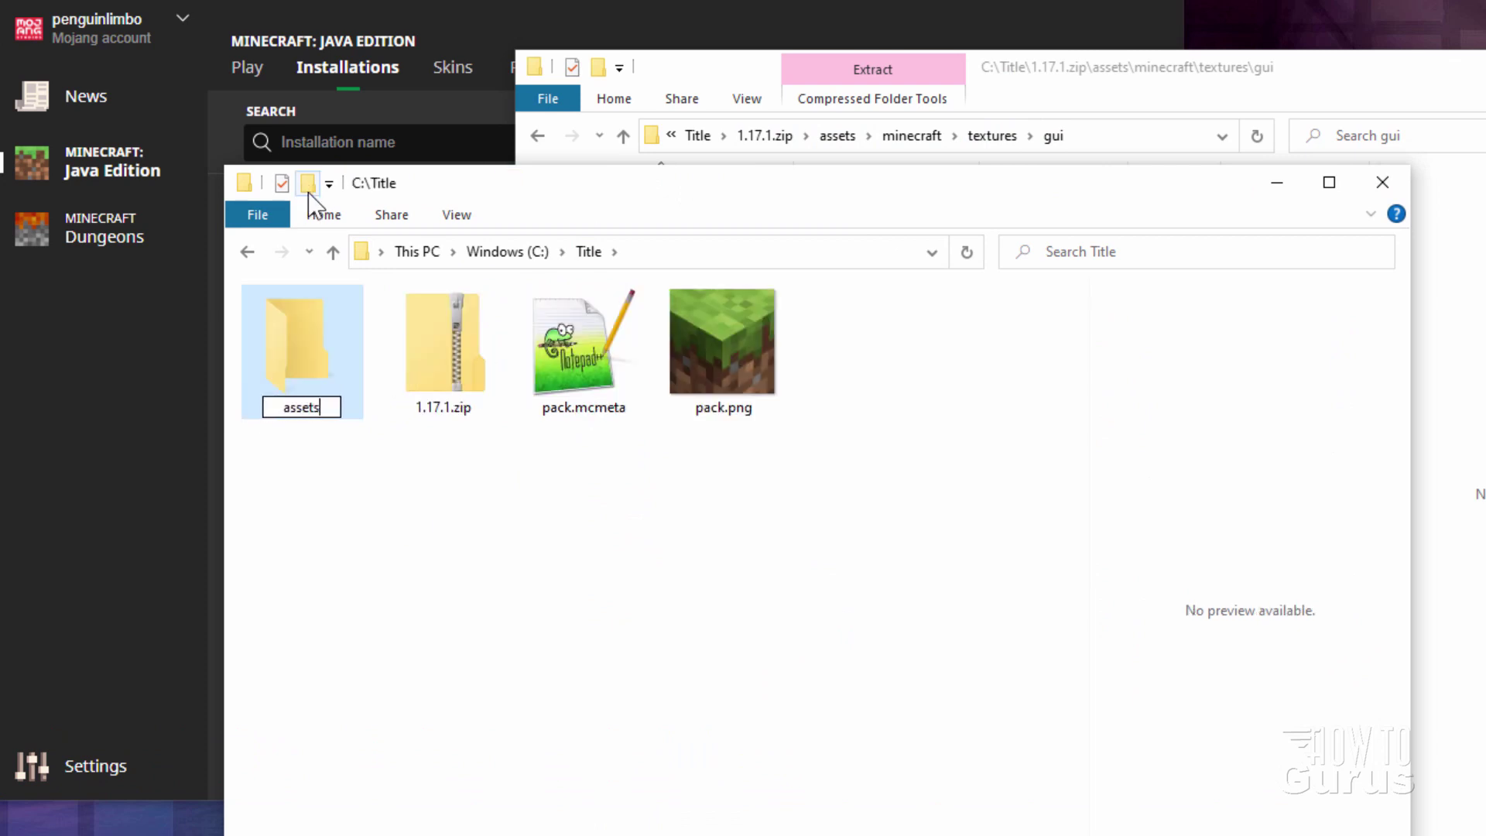
pyautogui.press('Return')
pyautogui.doubleClick(271, 357)
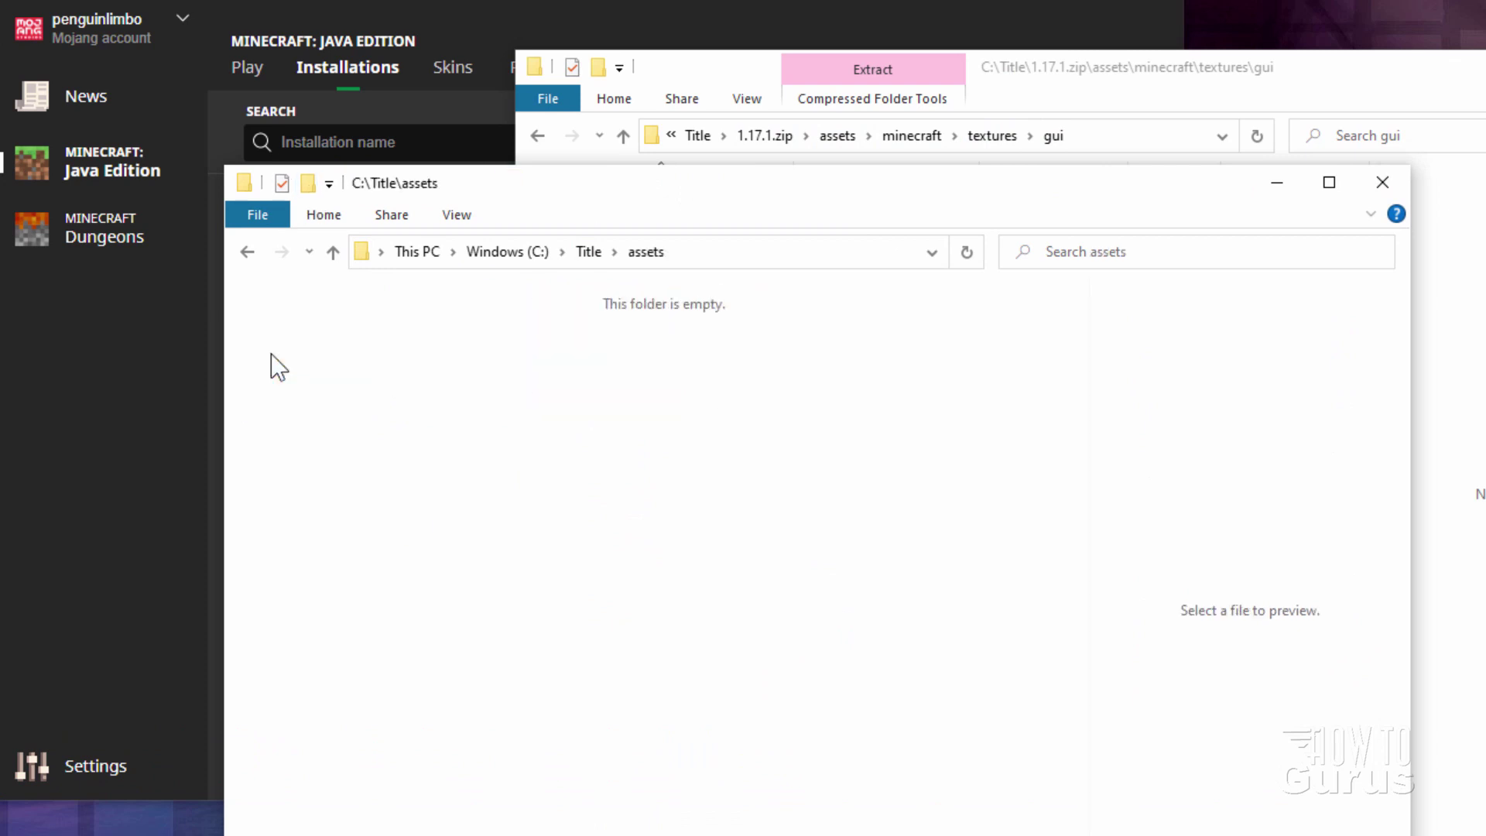
pyautogui.click(308, 183)
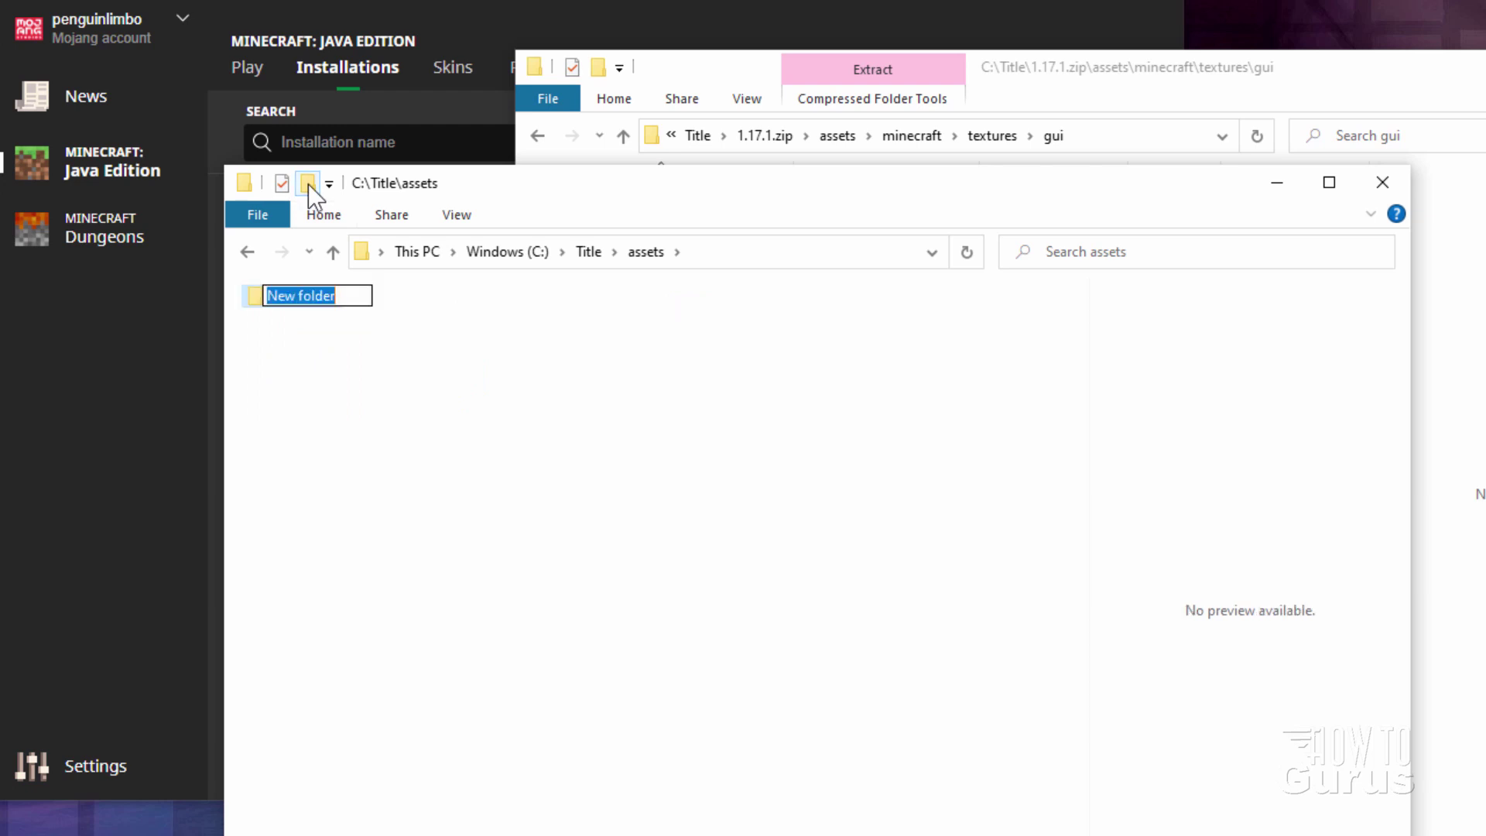
pyautogui.write('minecraft')
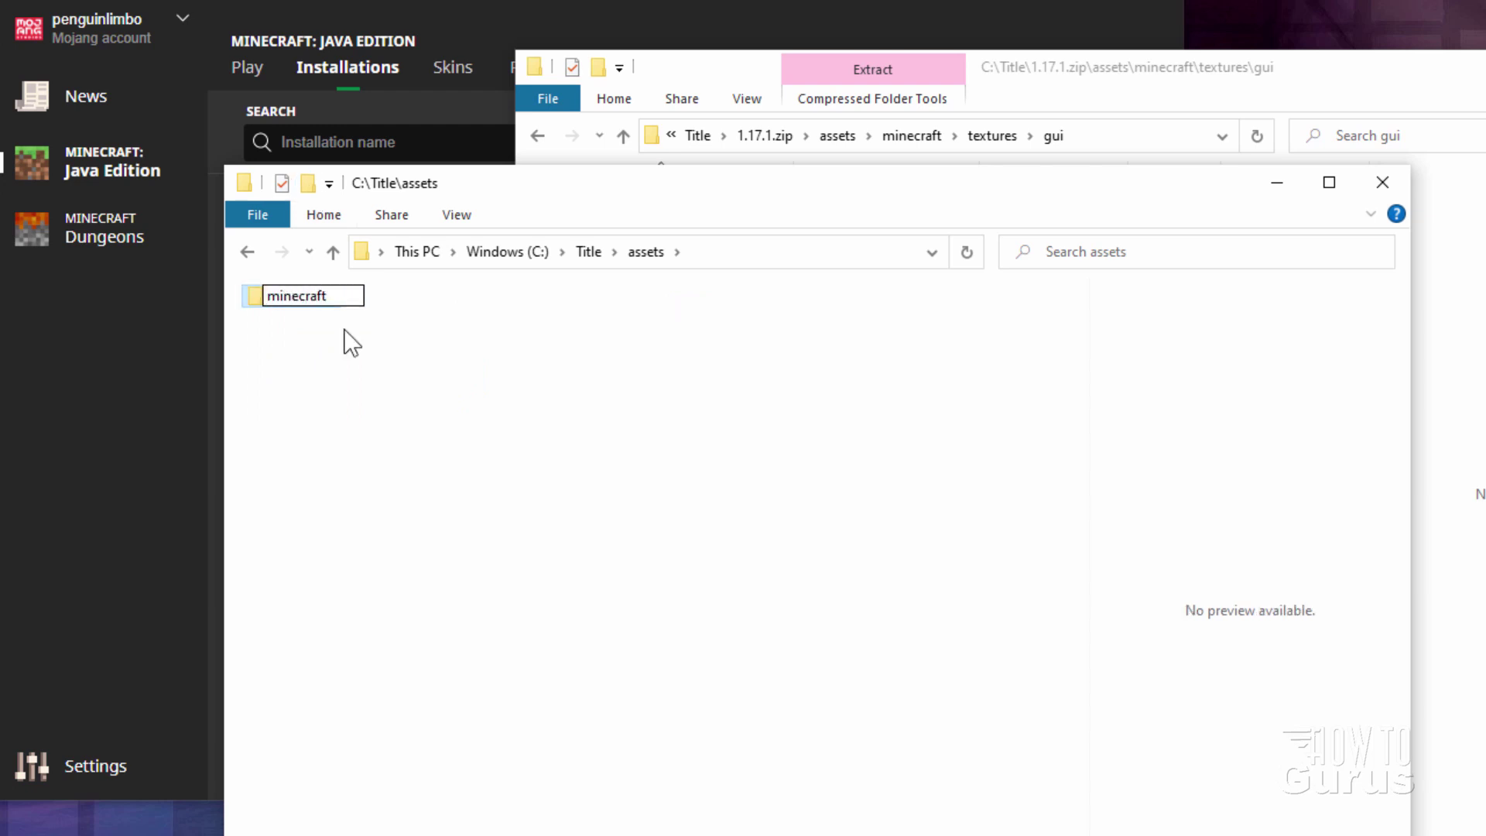
pyautogui.press('Return')
pyautogui.doubleClick(263, 304)
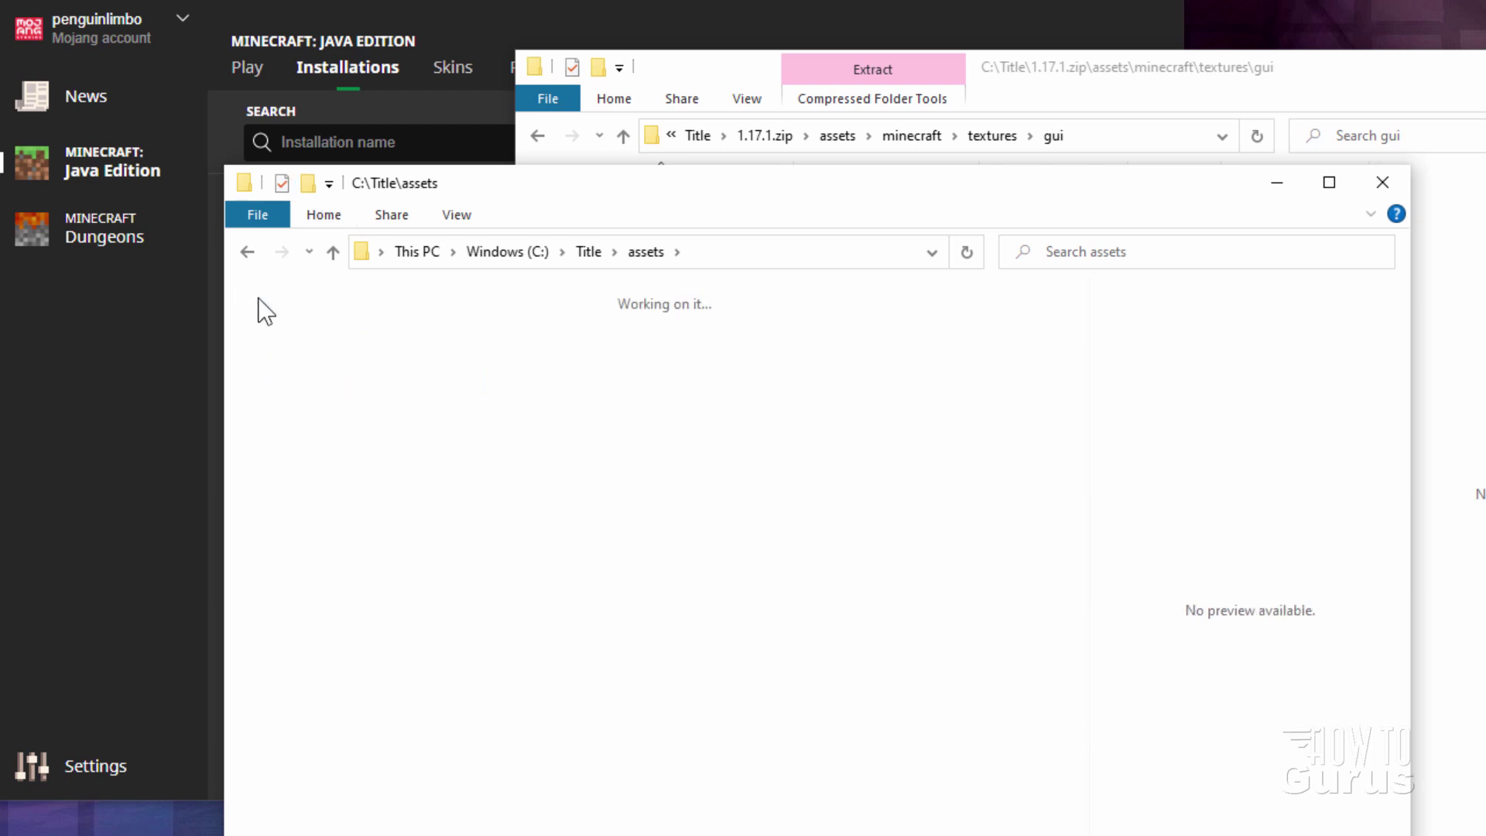
# - Add a textures folder inside minecraft, a gui folder inside that, and open gui
pyautogui.click(310, 188)
pyautogui.write('textures')
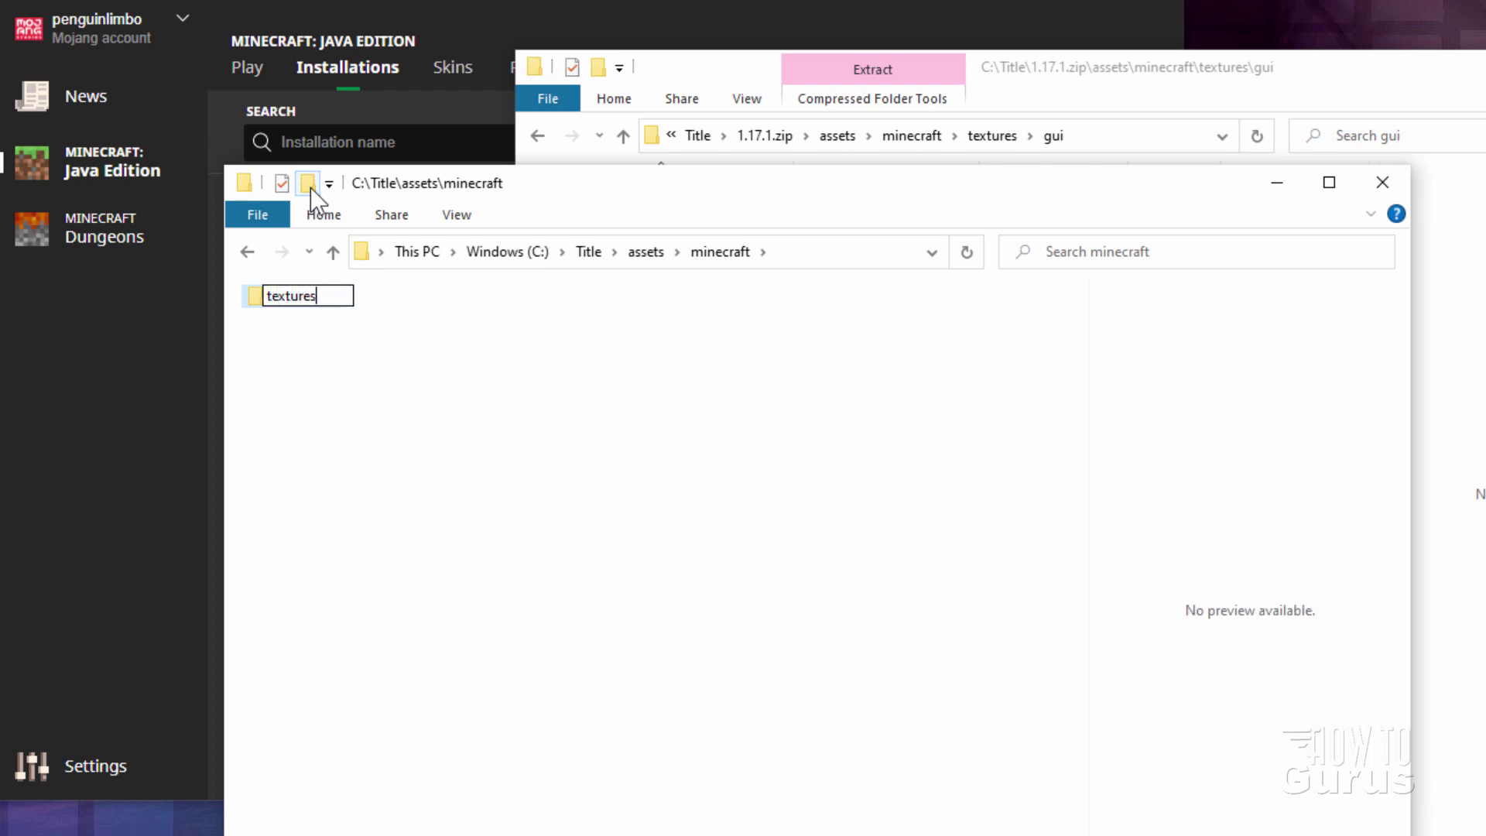
pyautogui.press('Return')
pyautogui.doubleClick(259, 296)
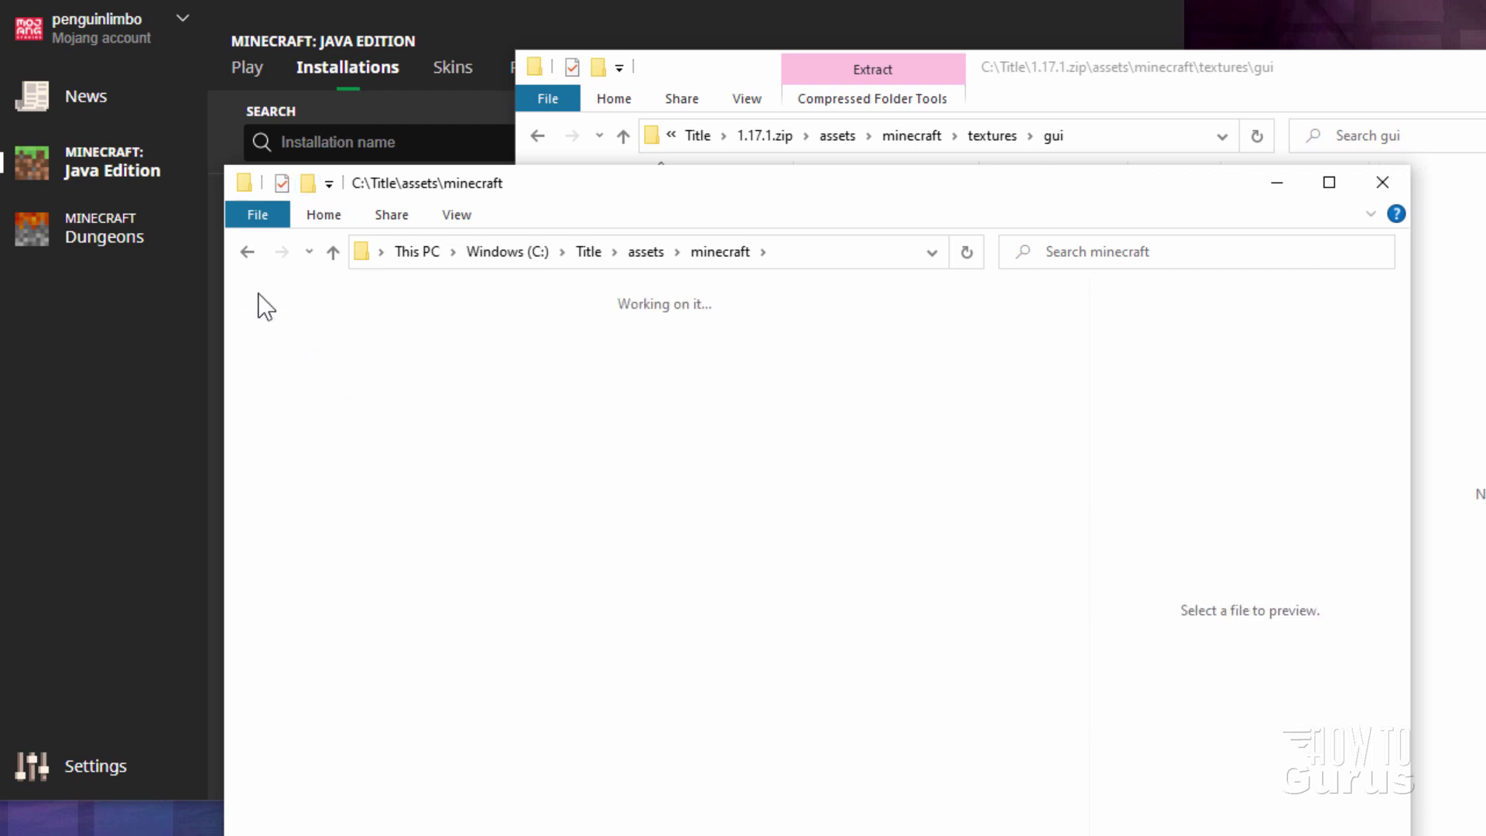
pyautogui.click(309, 185)
pyautogui.write('gui')
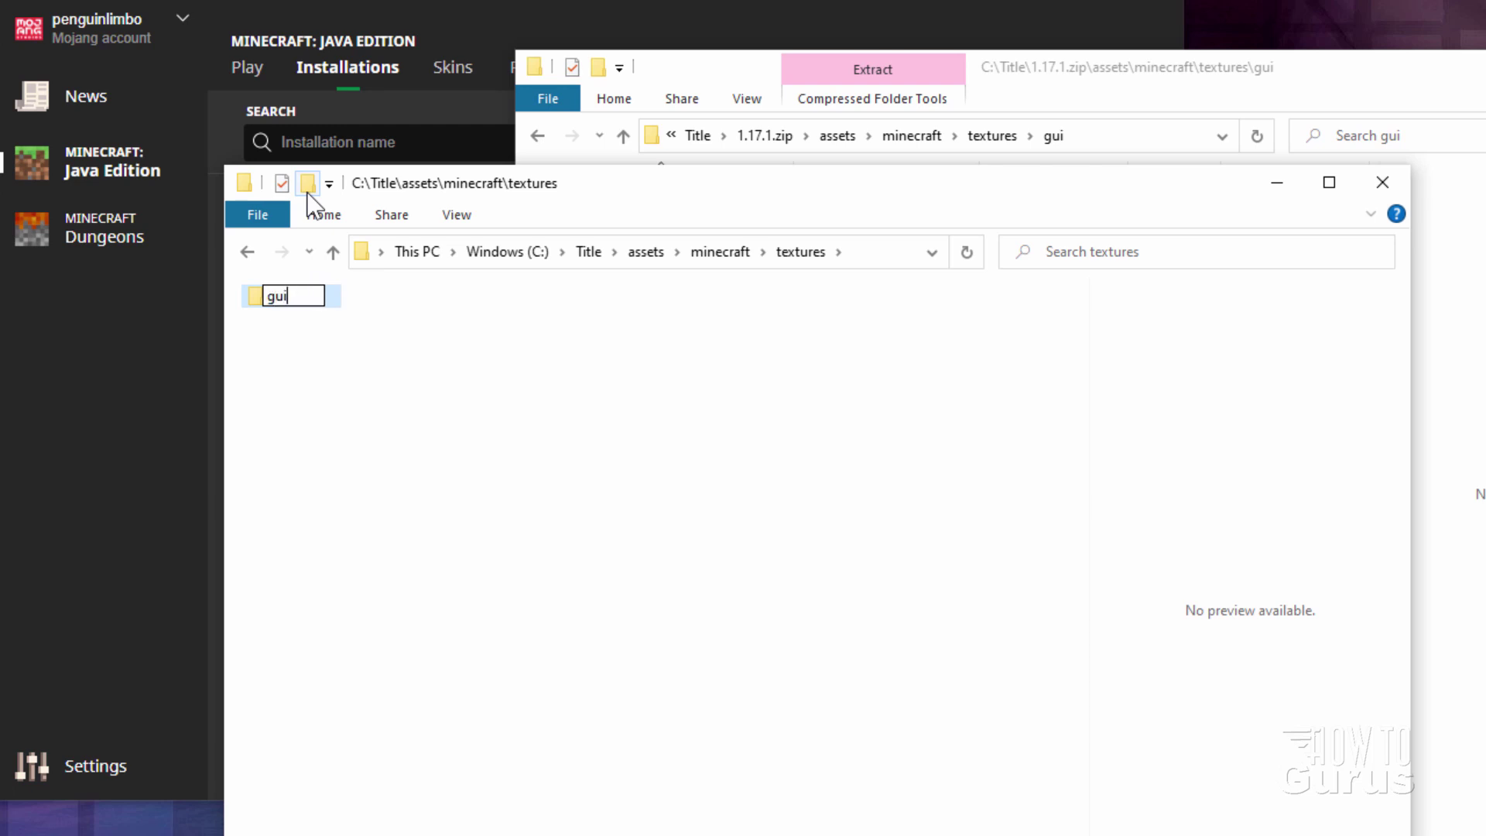
pyautogui.press('Return')
pyautogui.doubleClick(255, 298)
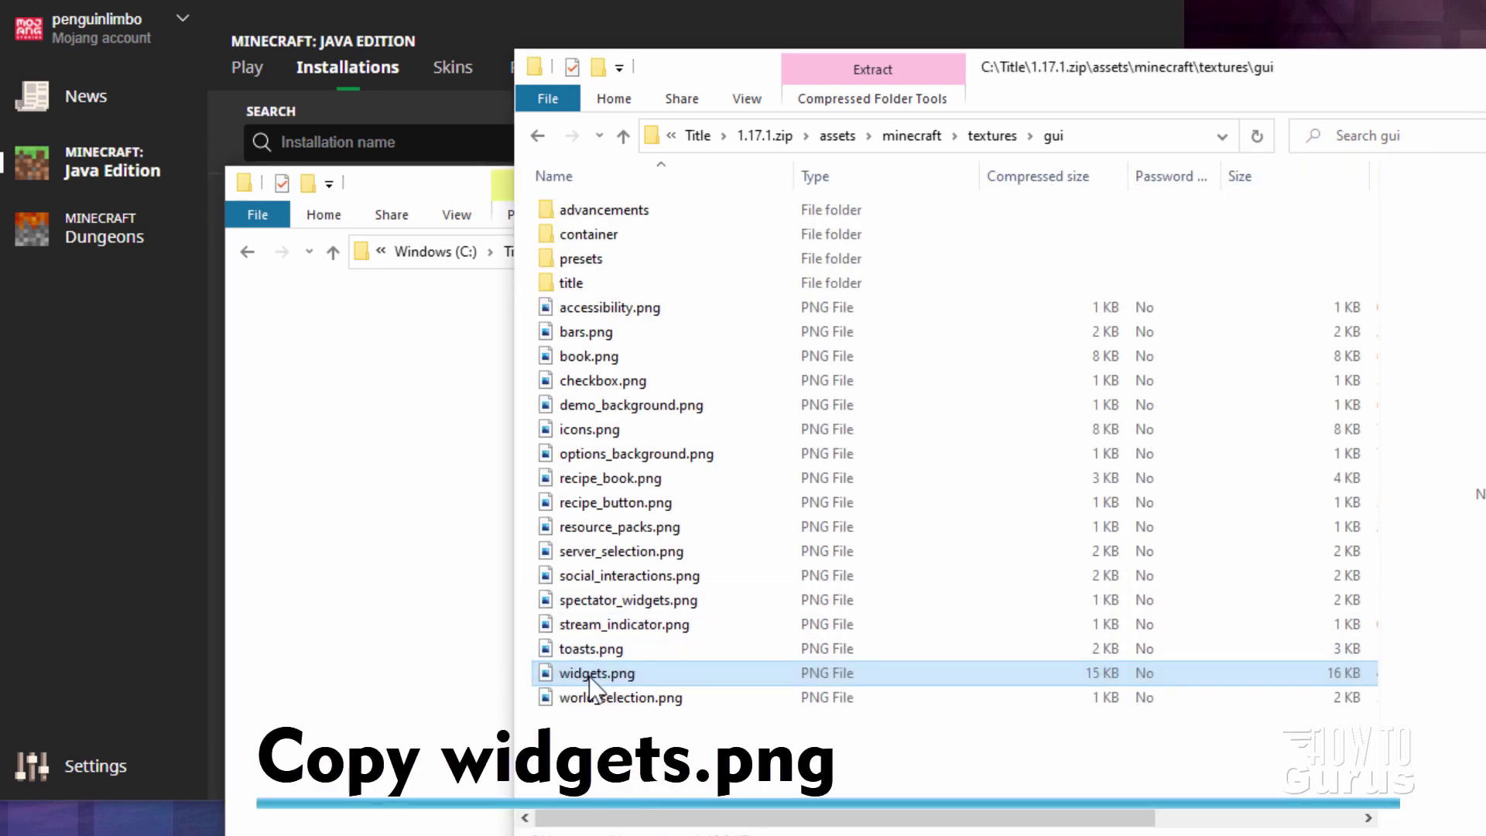
# - Copy widgets.png into the new gui folder and close the 1.17.1.zip window
pyautogui.moveTo(587, 675); pyautogui.dragTo(407, 573)
pyautogui.click(448, 583)
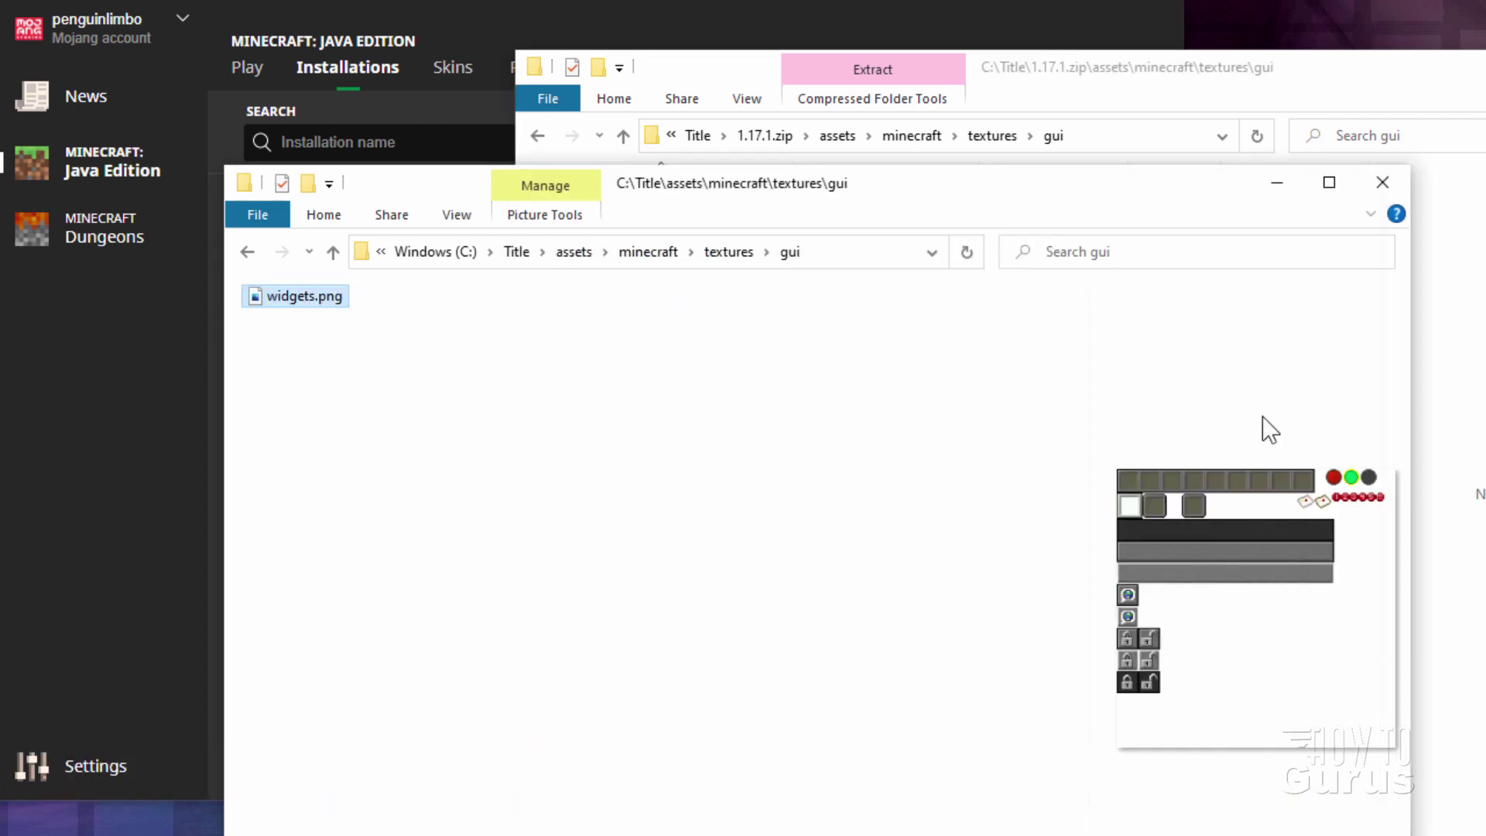
pyautogui.click(1285, 107)
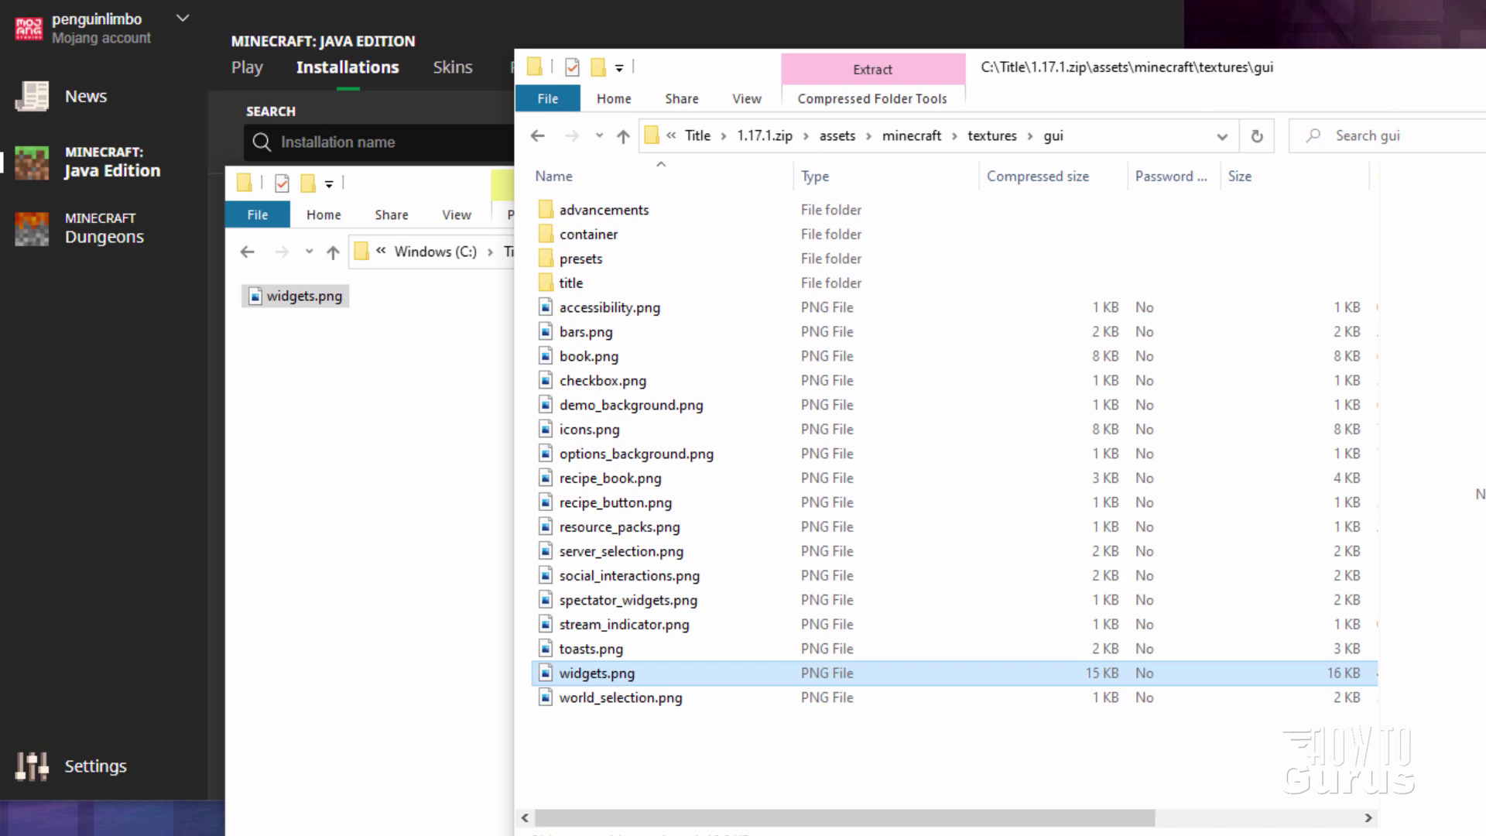
pyautogui.hotkey('alt', 'F4')
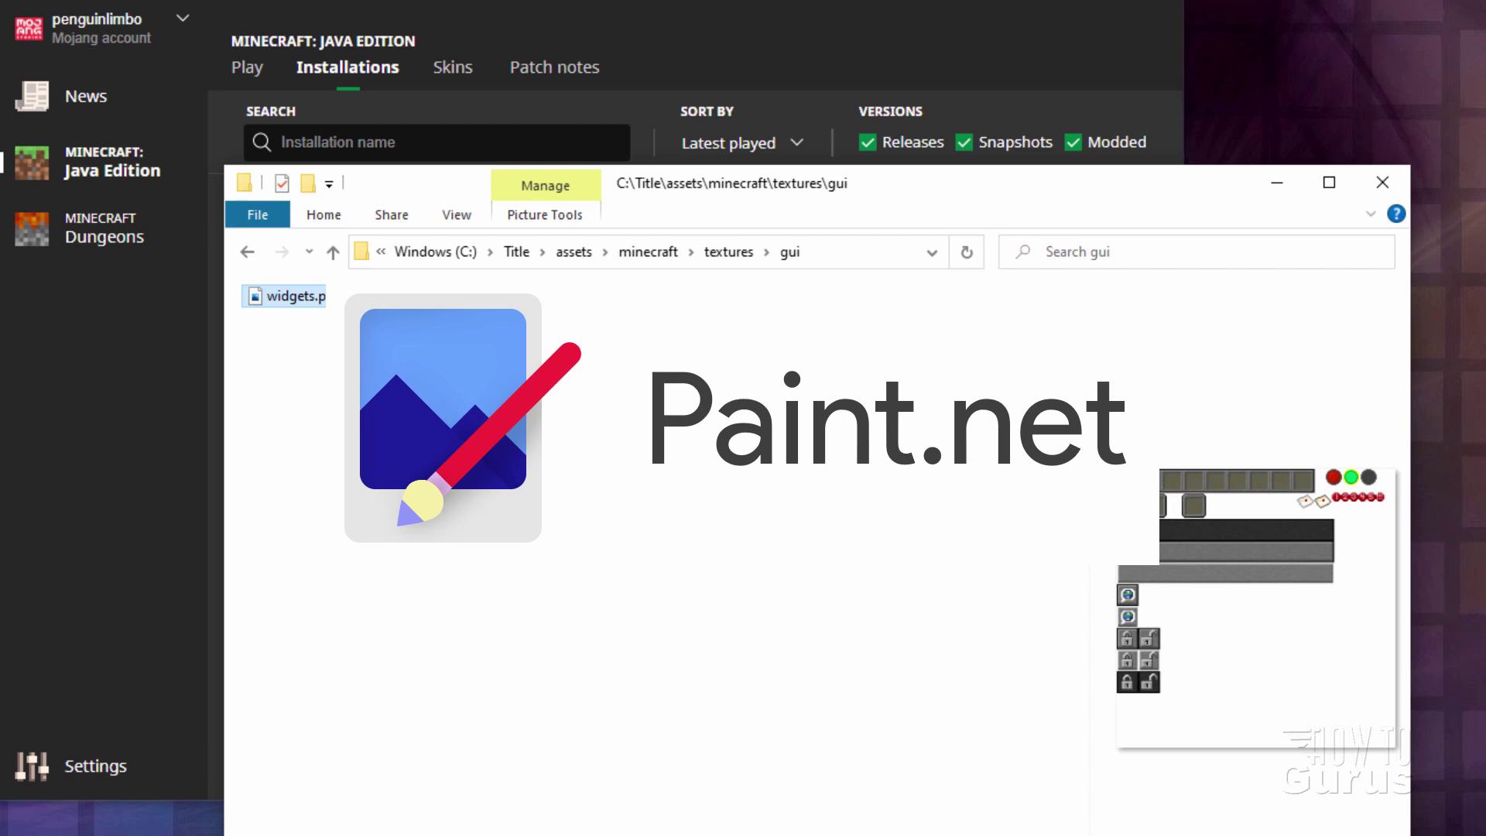
pyautogui.moveTo(881, 201); pyautogui.dragTo(788, 197)
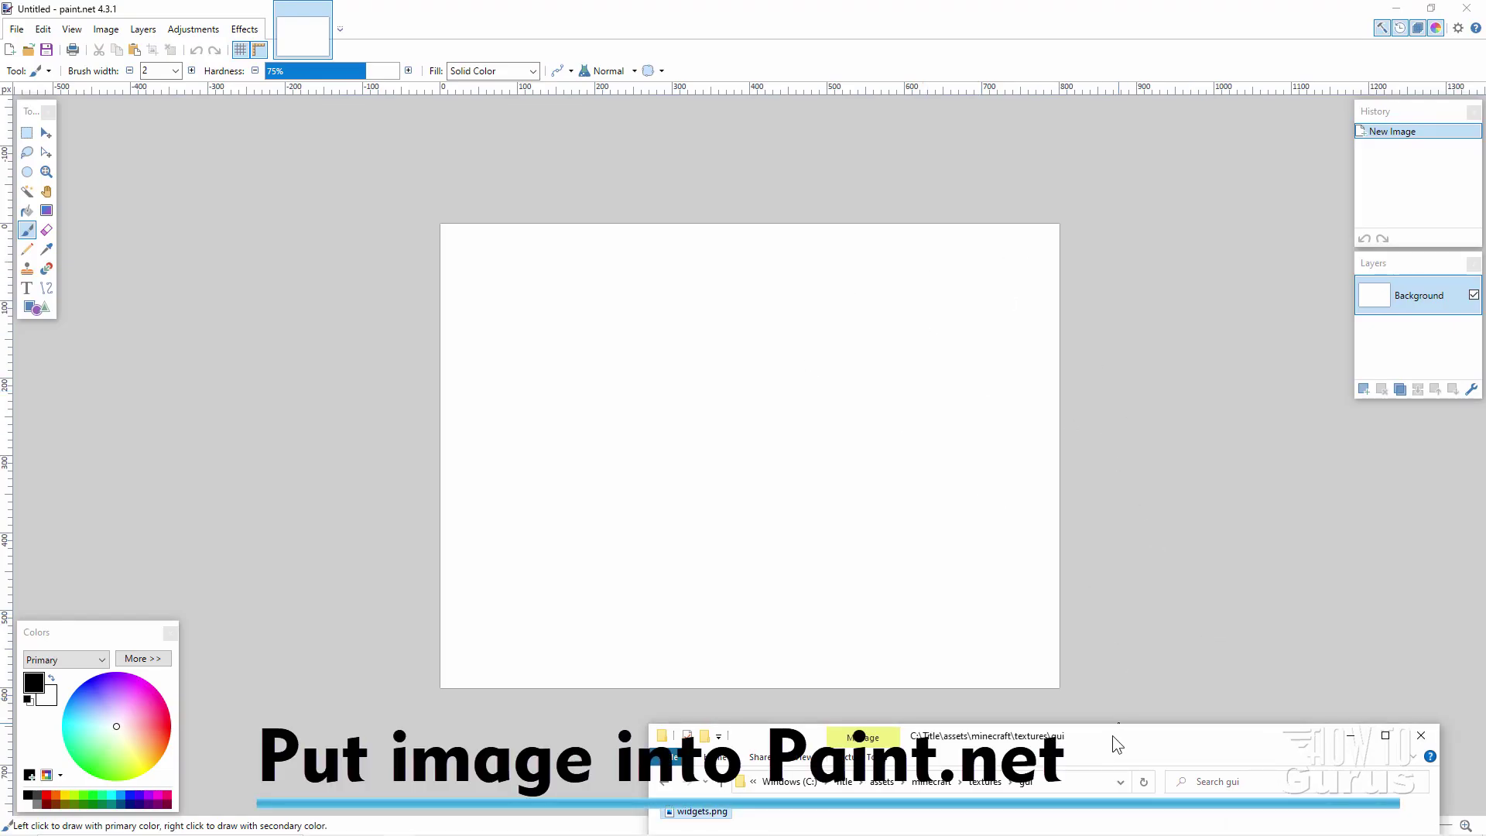
# - Open the copied widgets.png as its own image in paint.net
pyautogui.moveTo(1113, 735)
pyautogui.mouseDown()
pyautogui.moveTo(1131, 323)
pyautogui.moveTo(1104, 258)
pyautogui.mouseUp()
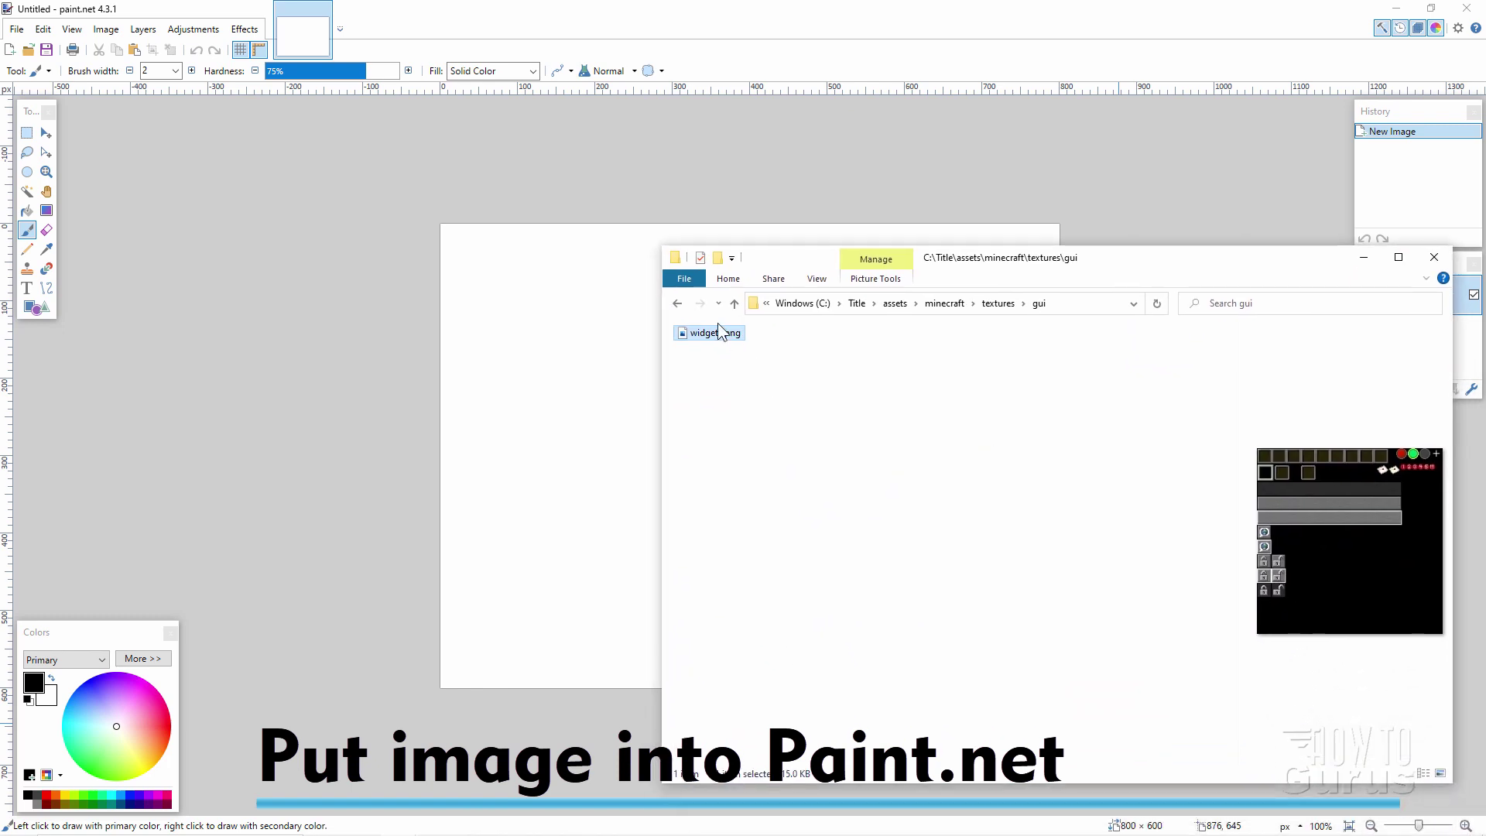
pyautogui.moveTo(709, 335); pyautogui.dragTo(565, 354)
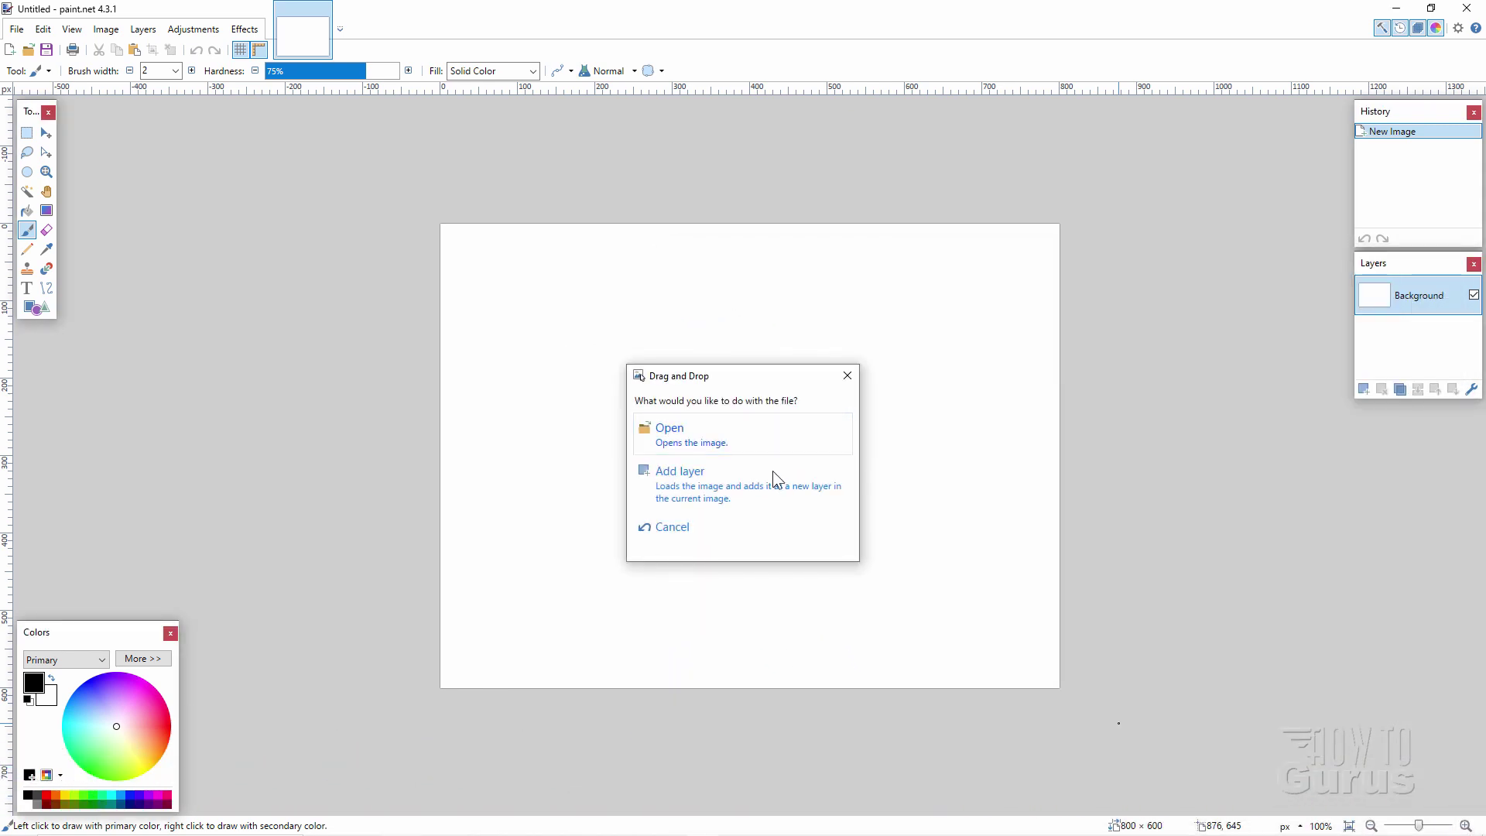
pyautogui.click(703, 434)
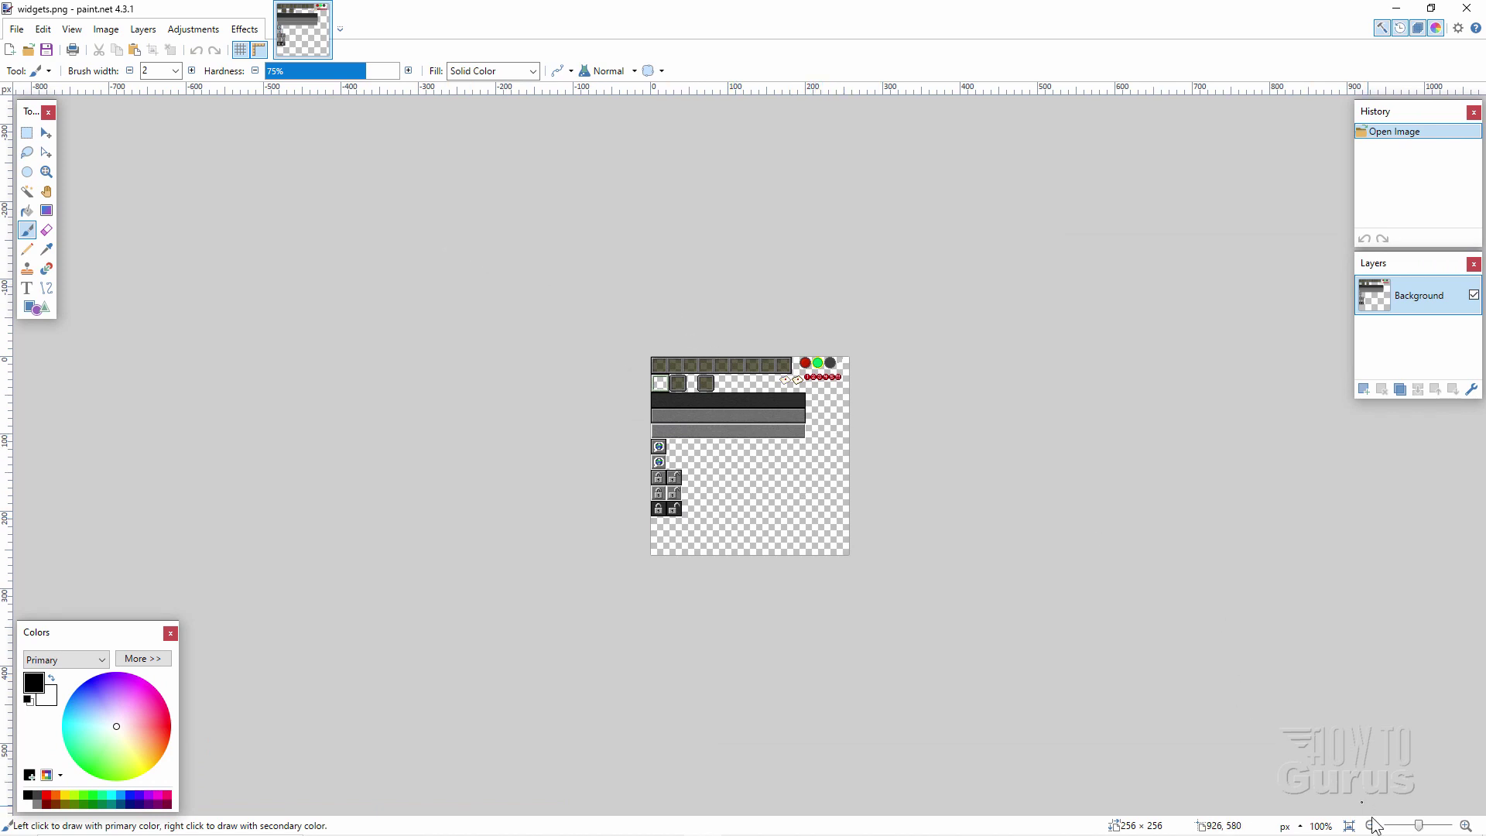
# - Zoom the widgets image to 500% to inspect the button textures
pyautogui.click(1468, 827)
pyautogui.click(1467, 827)
pyautogui.click(1468, 826)
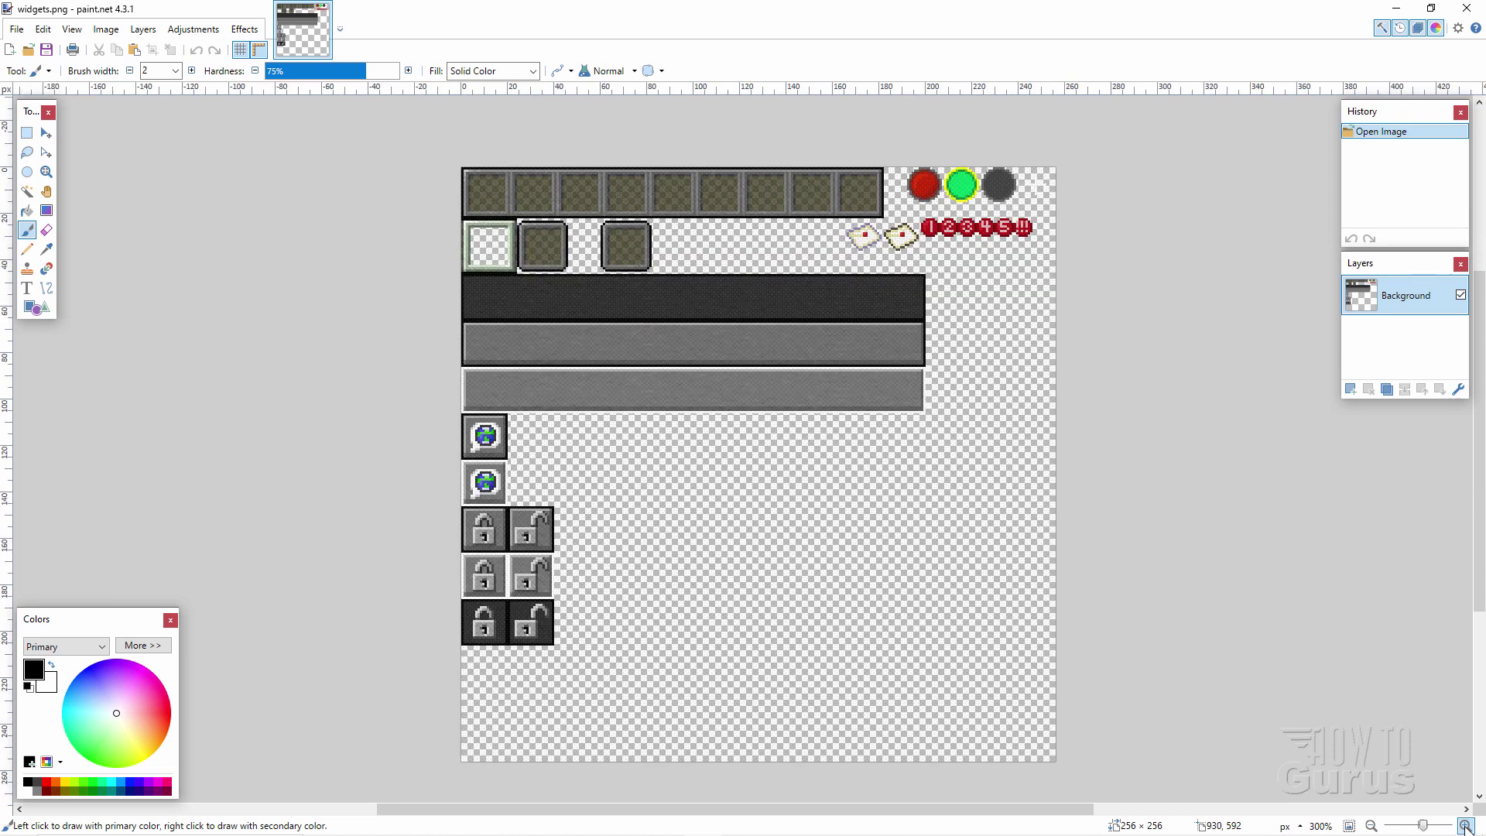
pyautogui.click(1467, 827)
pyautogui.click(1467, 827)
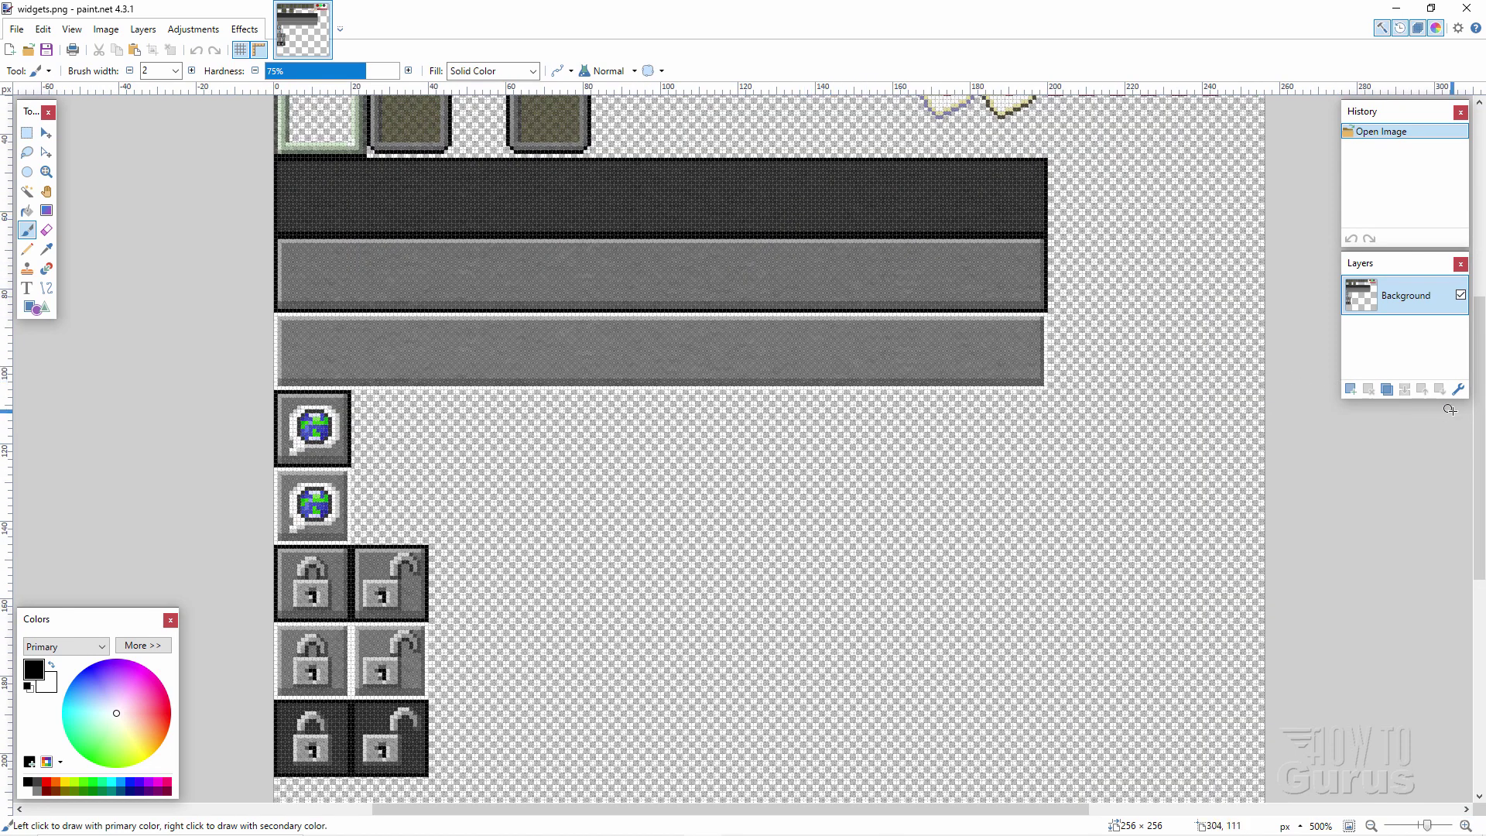
pyautogui.scroll(5, 431, 423)
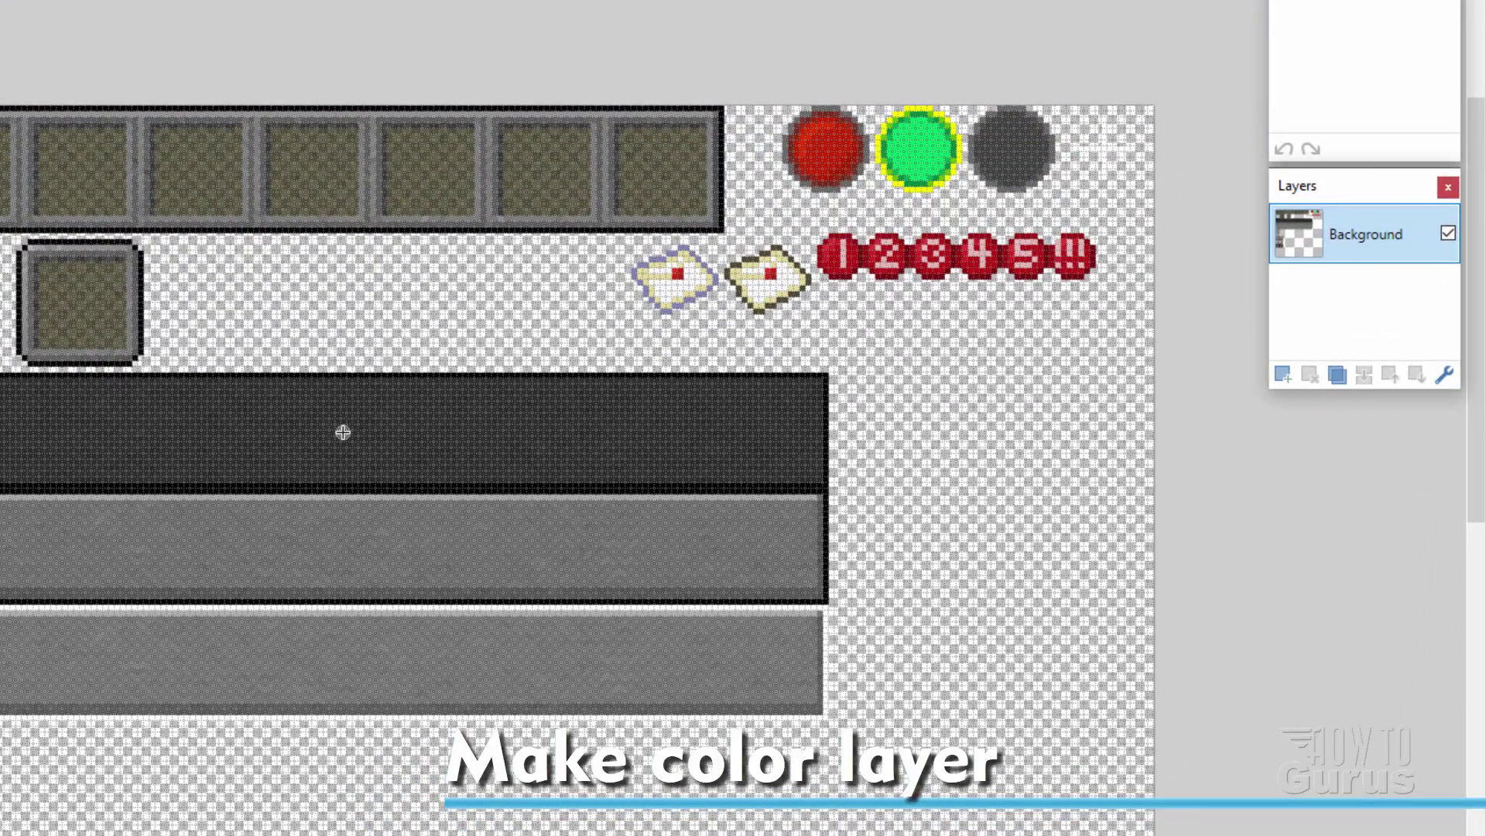
# - Add a new layer and rectangle-select the dark and grey button bars
pyautogui.click(1283, 375)
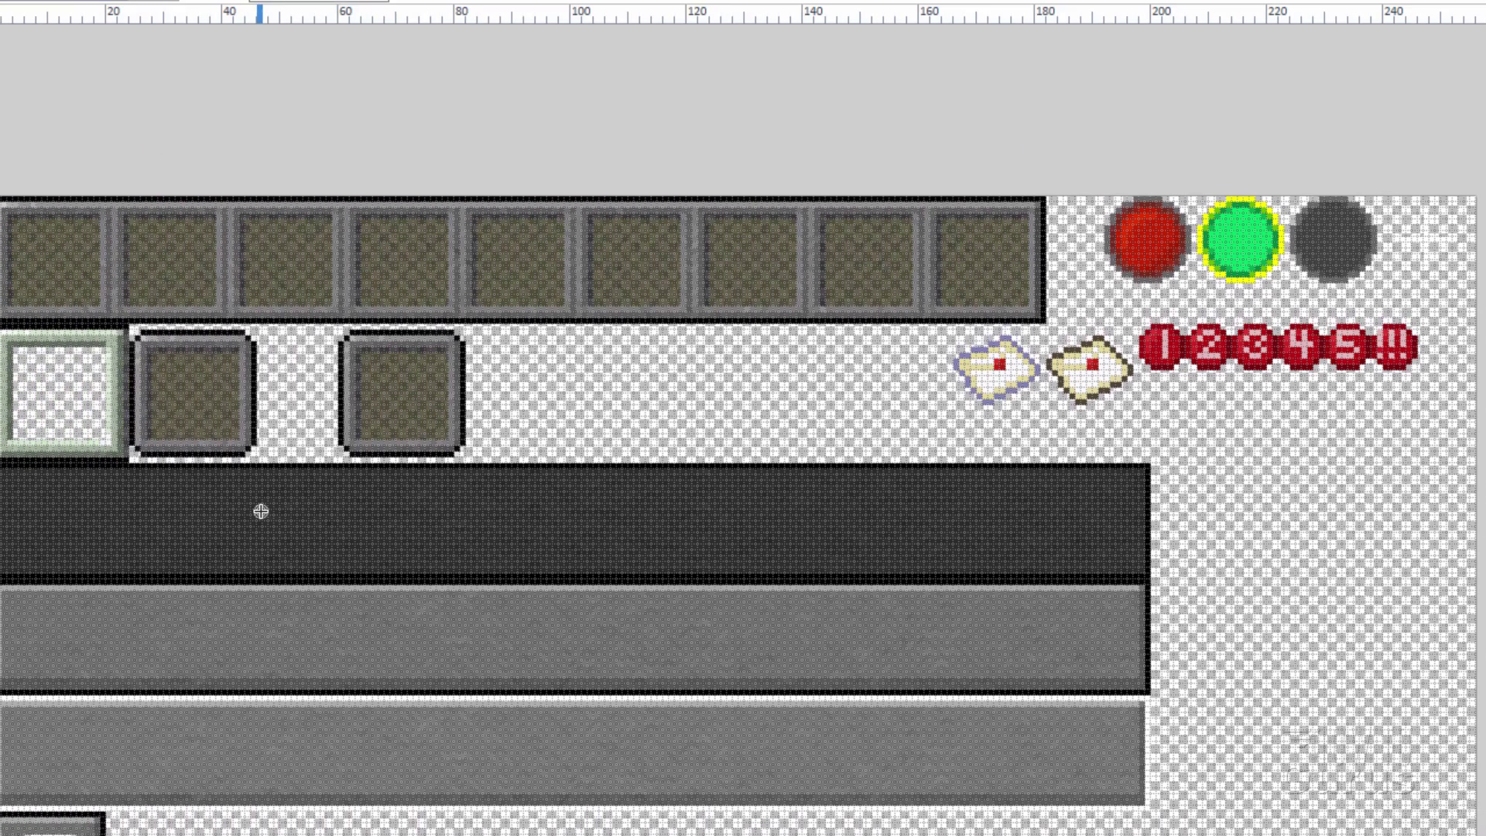
pyautogui.press('s')
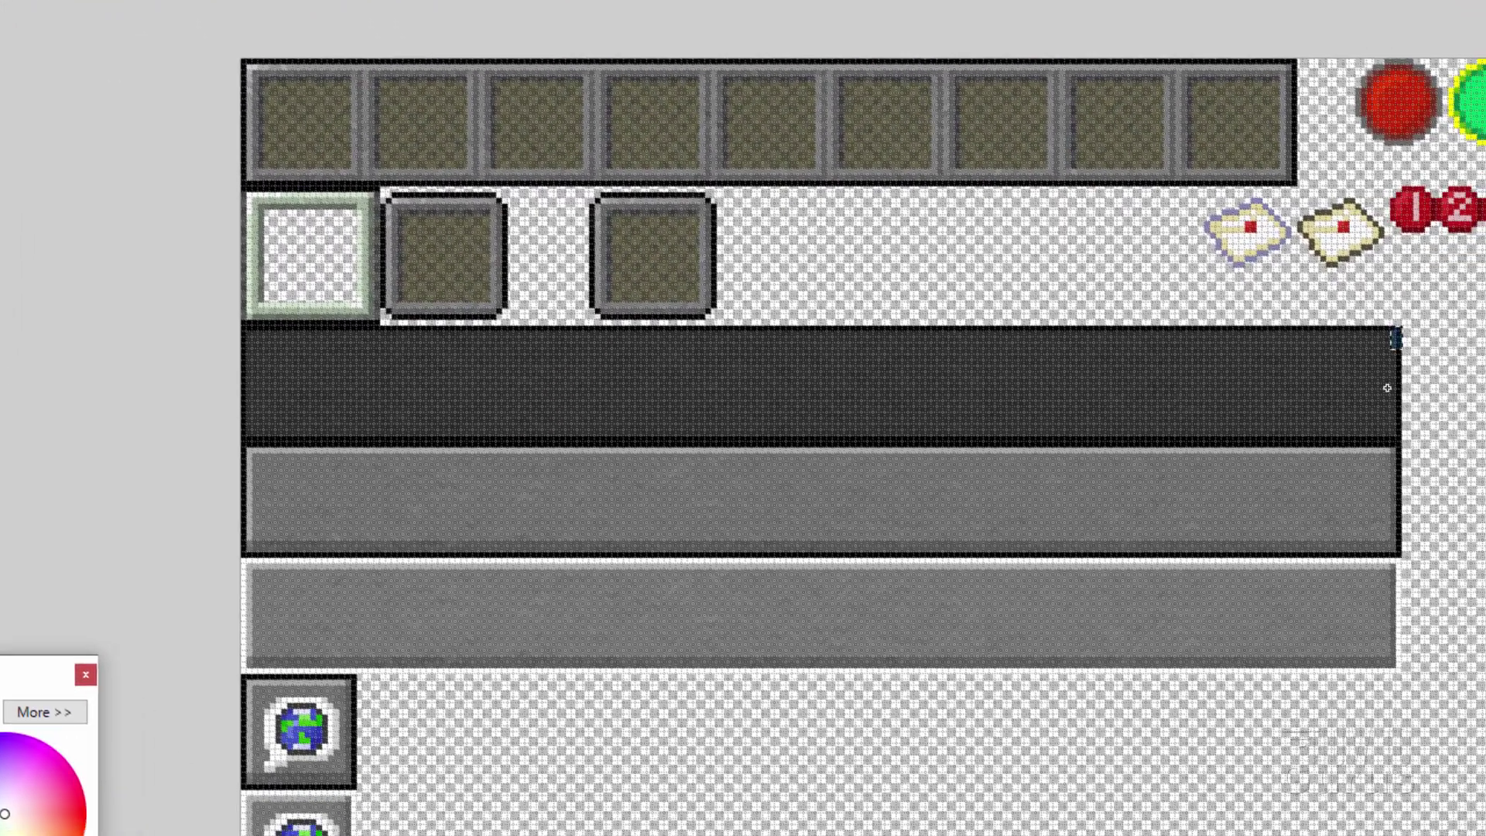
pyautogui.moveTo(1368, 276); pyautogui.dragTo(208, 620)
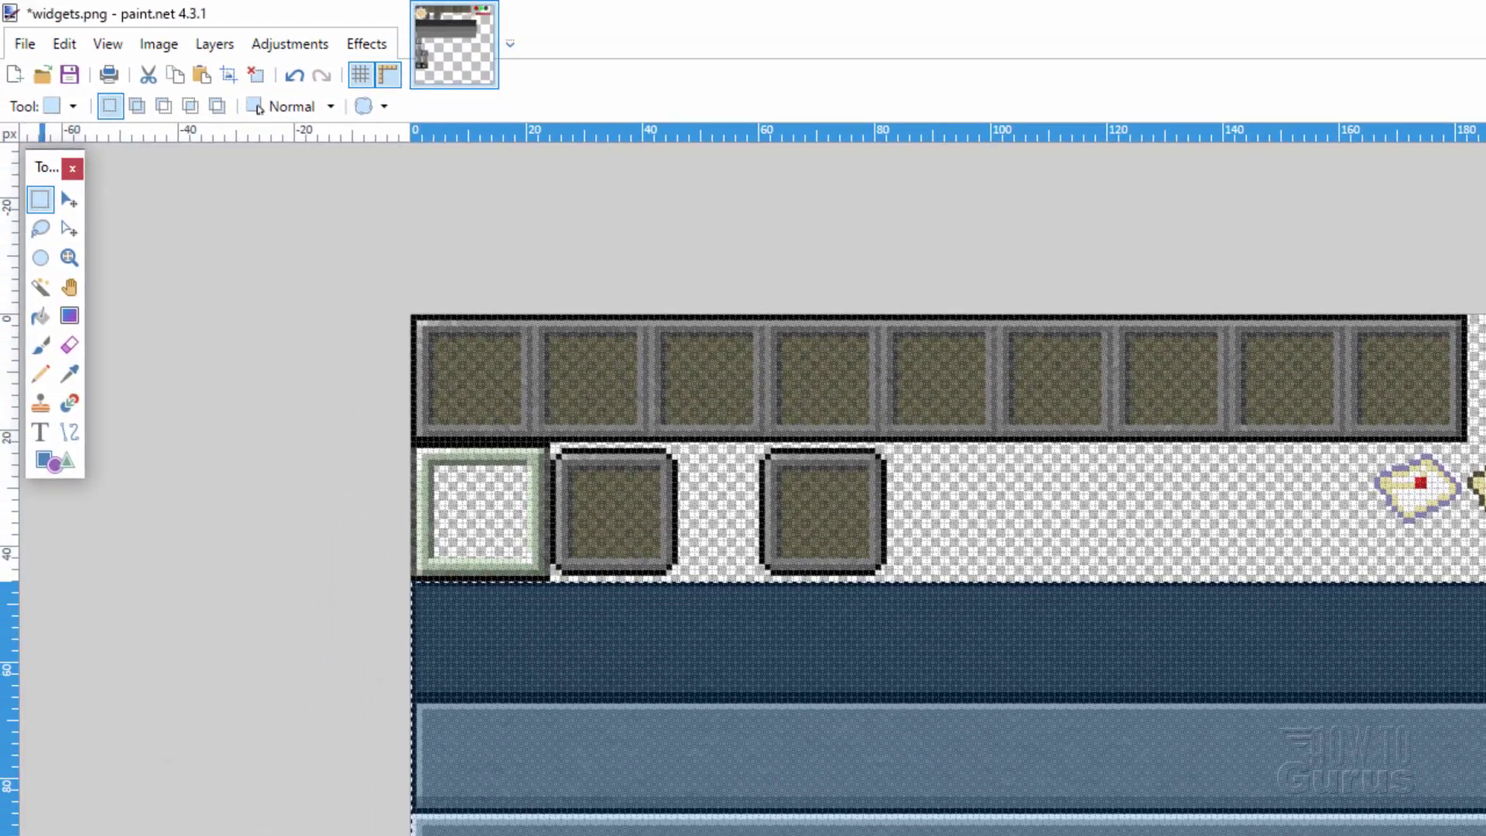
# - Fill the selected button bars with a cyan primary colour on the new layer
pyautogui.press('F8')
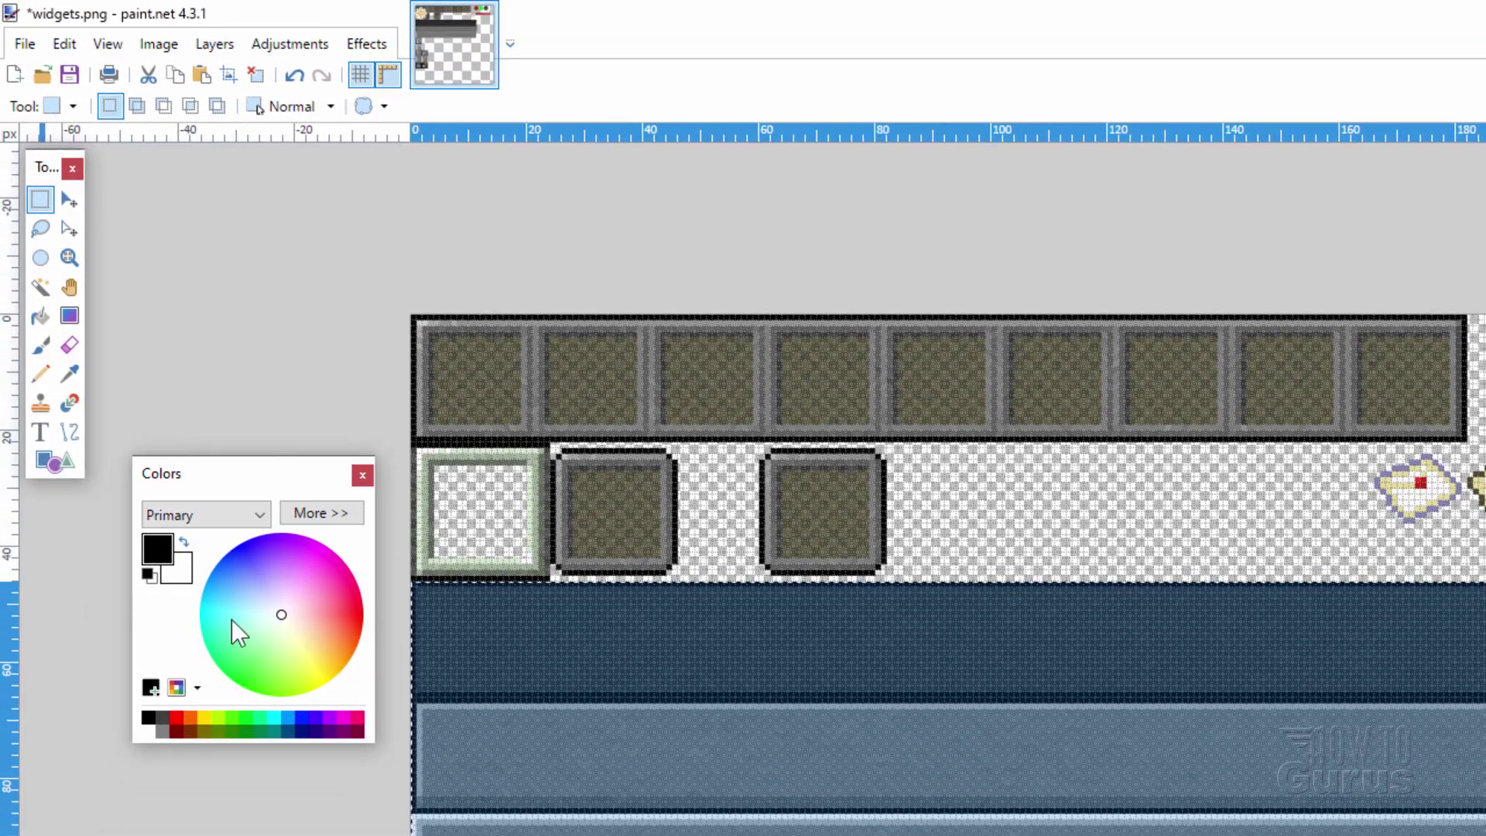
pyautogui.click(215, 586)
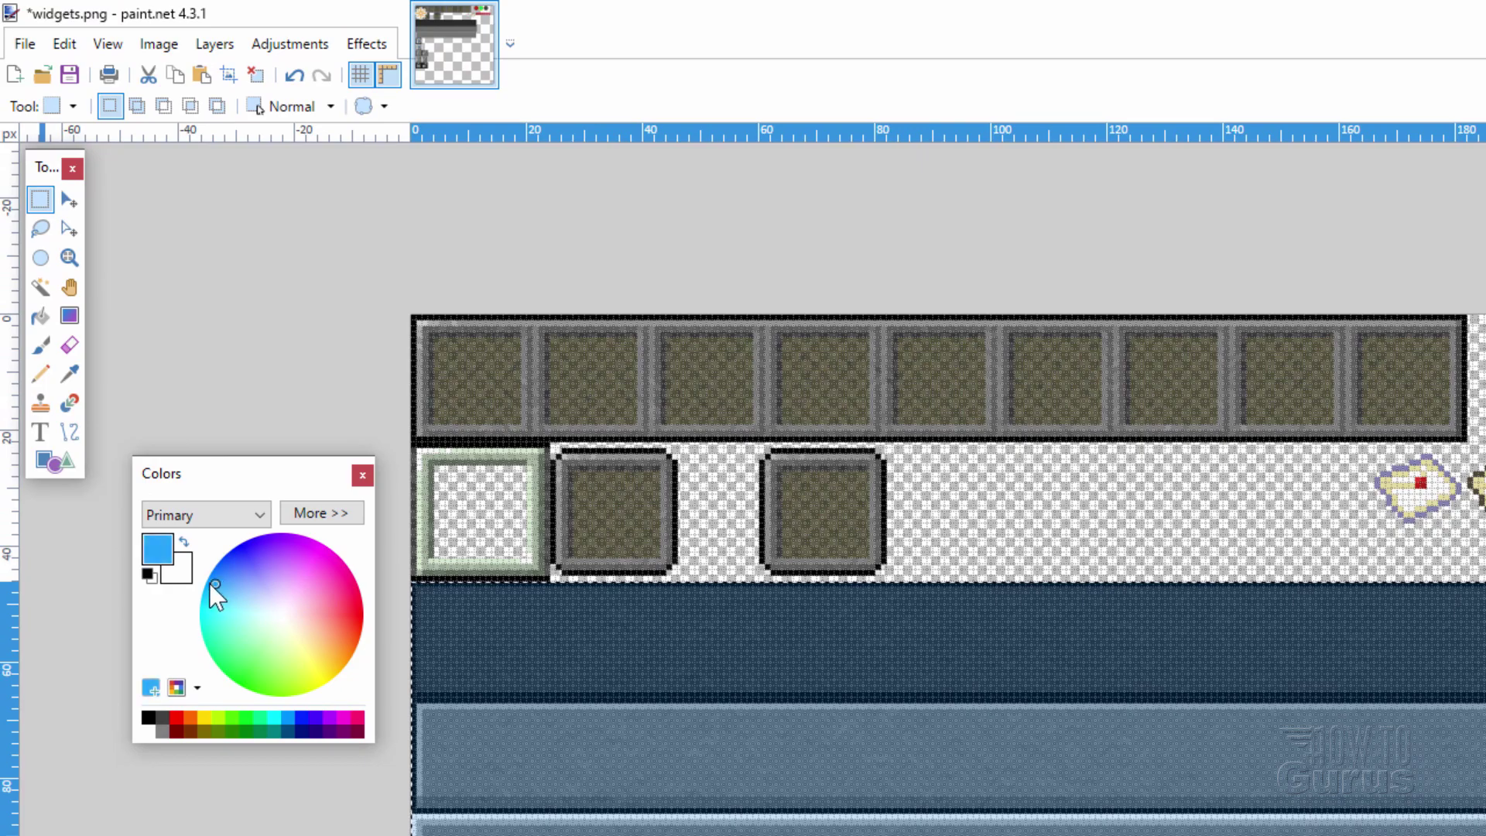
pyautogui.moveTo(215, 585); pyautogui.dragTo(205, 590)
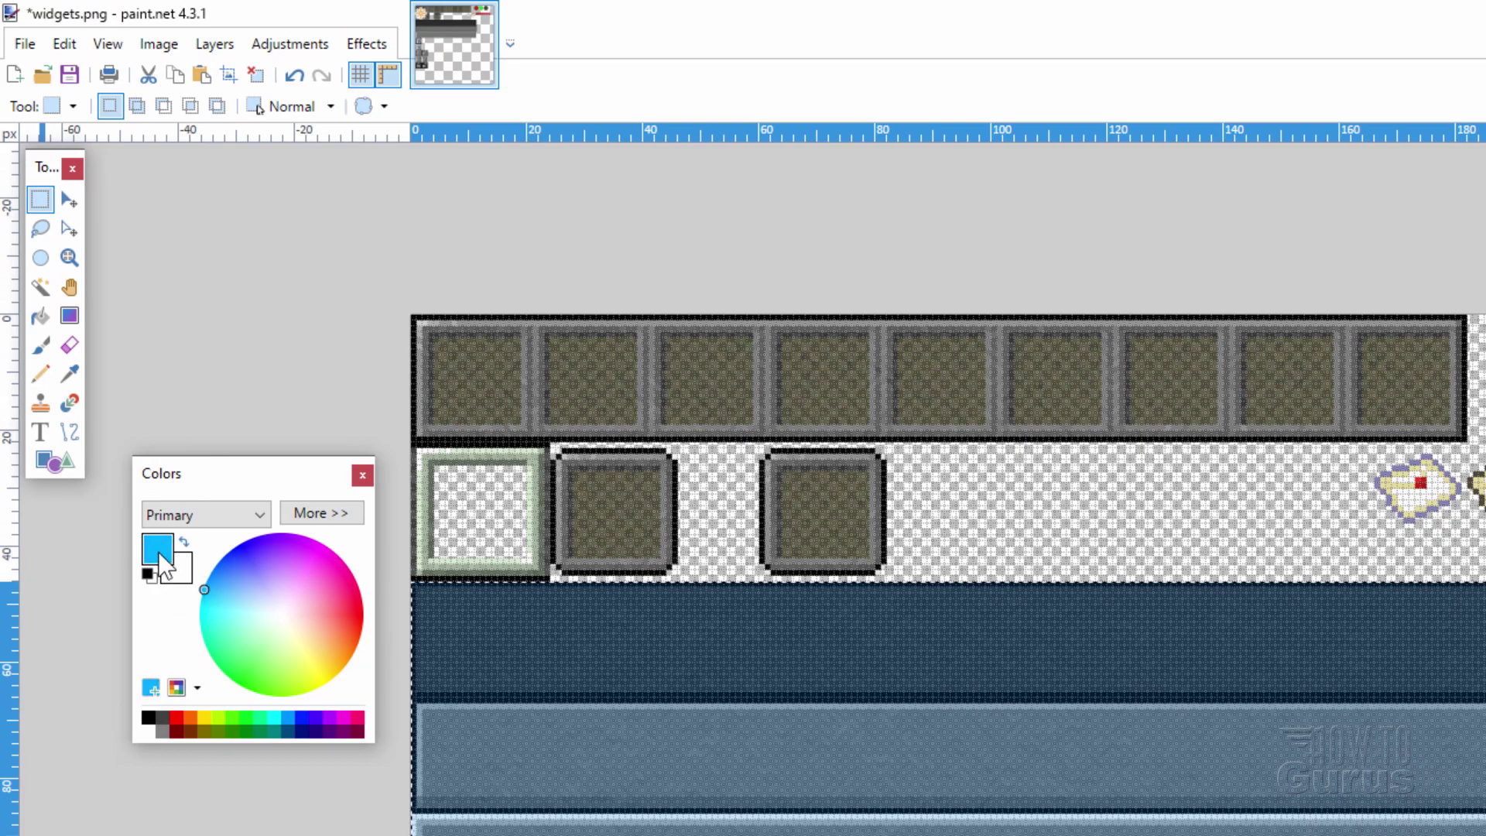
pyautogui.click(41, 315)
pyautogui.click(868, 676)
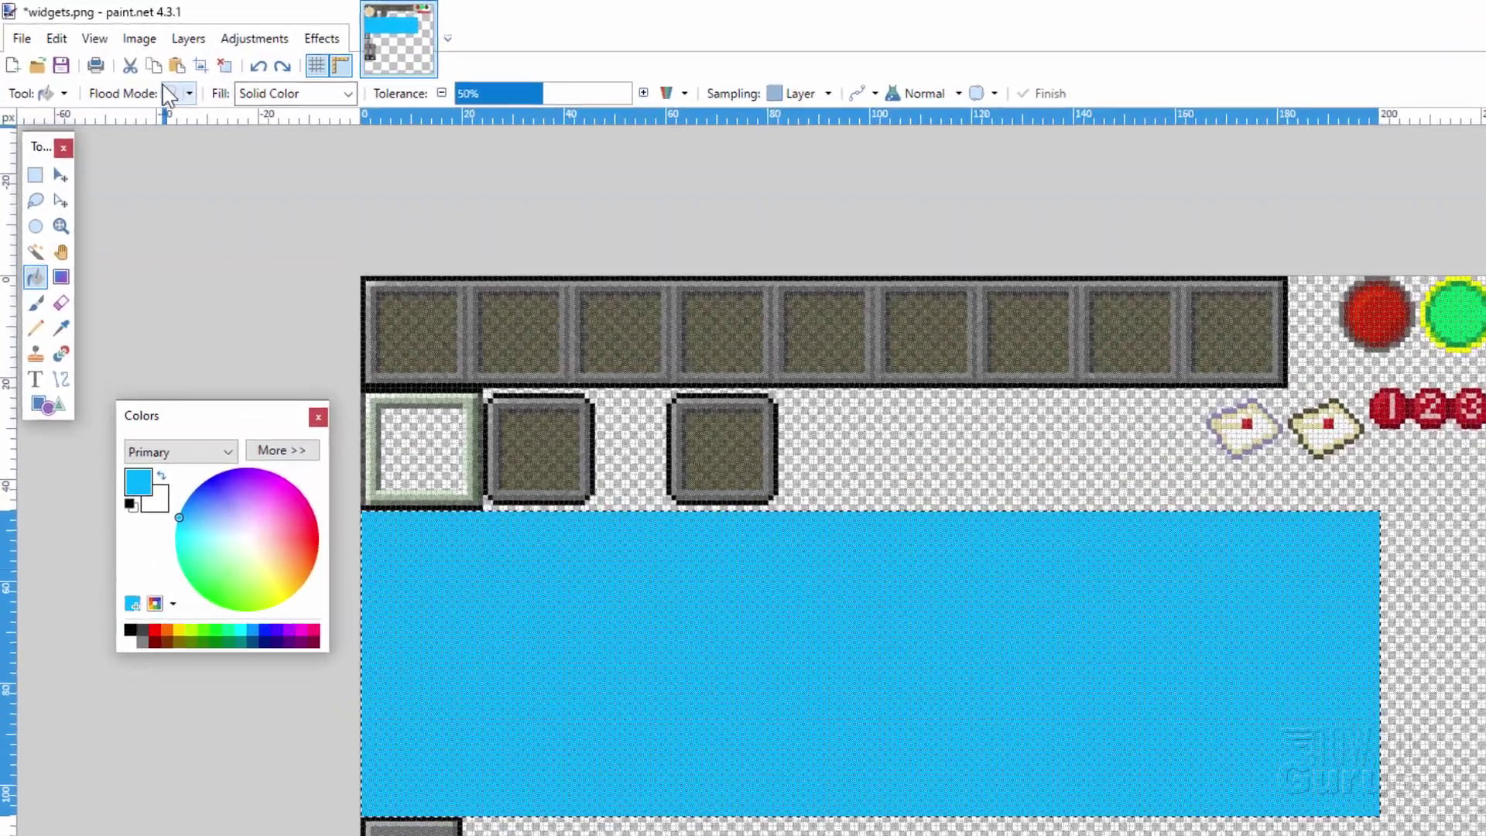
# - Deselect the filled area and switch to the Move Selected Pixels tool
pyautogui.click(57, 38)
pyautogui.click(225, 486)
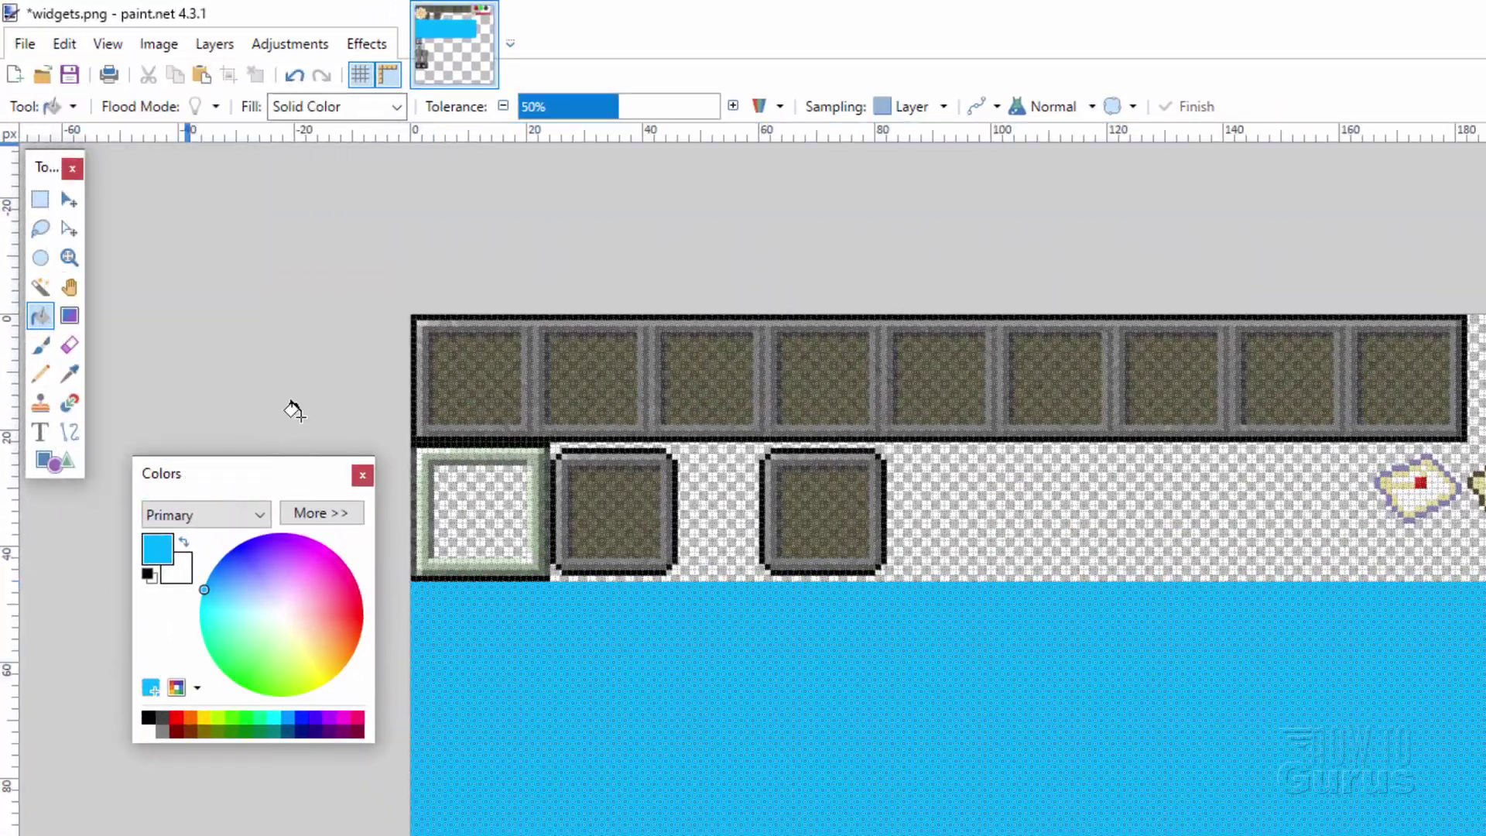
pyautogui.click(76, 208)
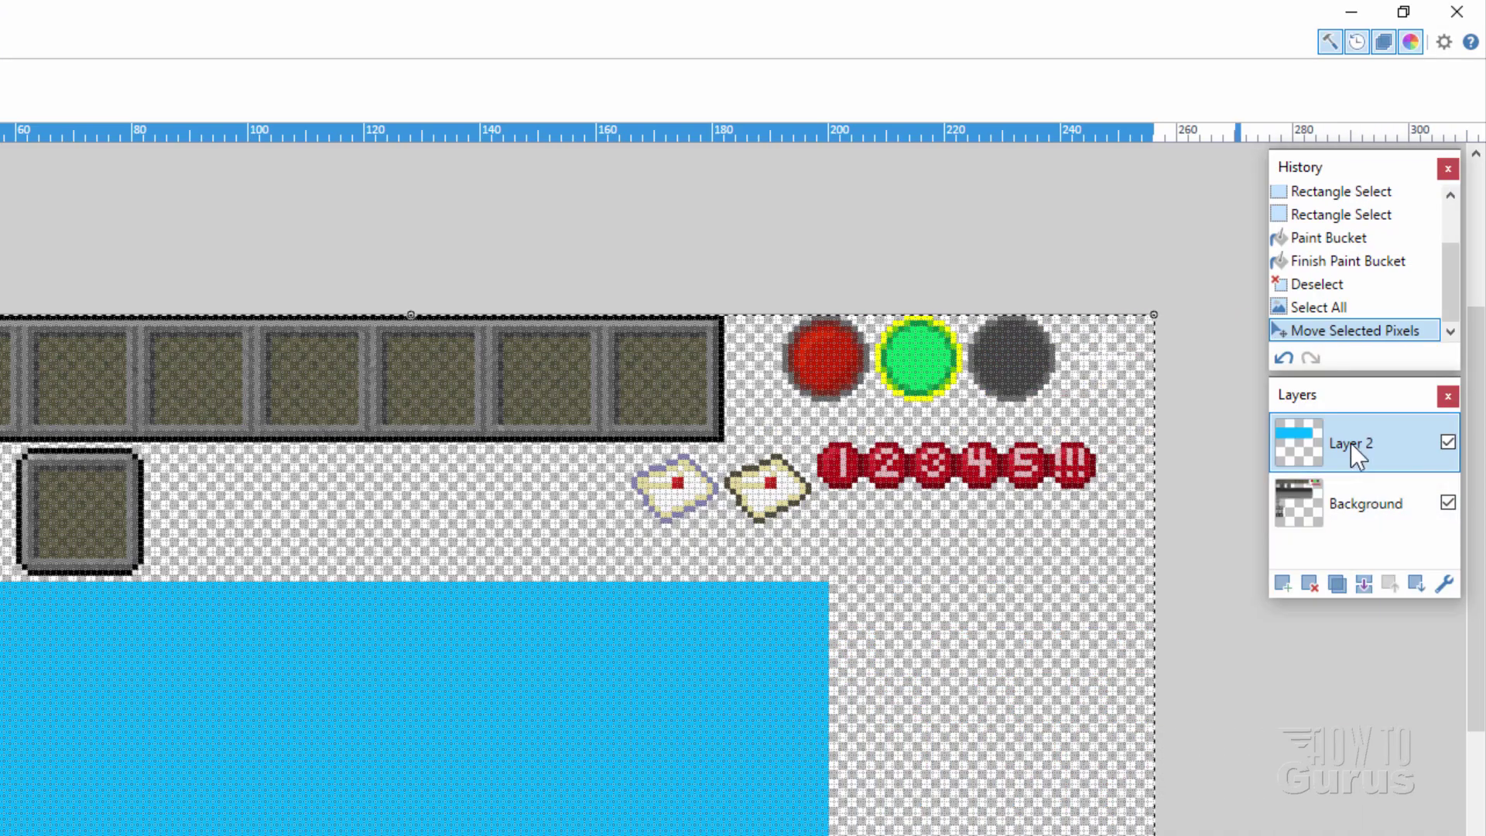
# - Set Layer 2's blend mode to Overlay in Layer Properties
pyautogui.doubleClick(1350, 443)
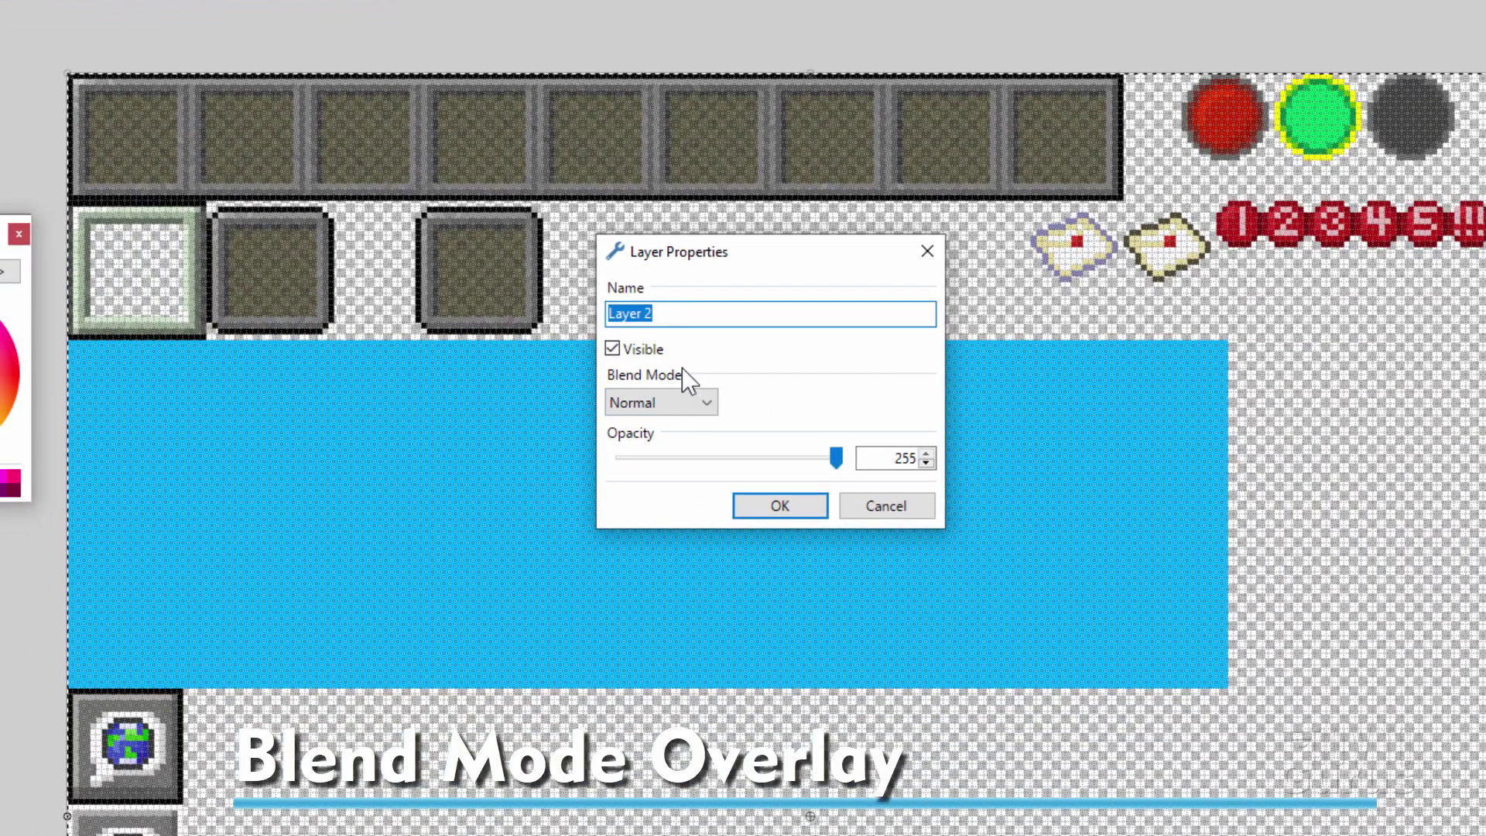
pyautogui.click(706, 403)
pyautogui.click(642, 575)
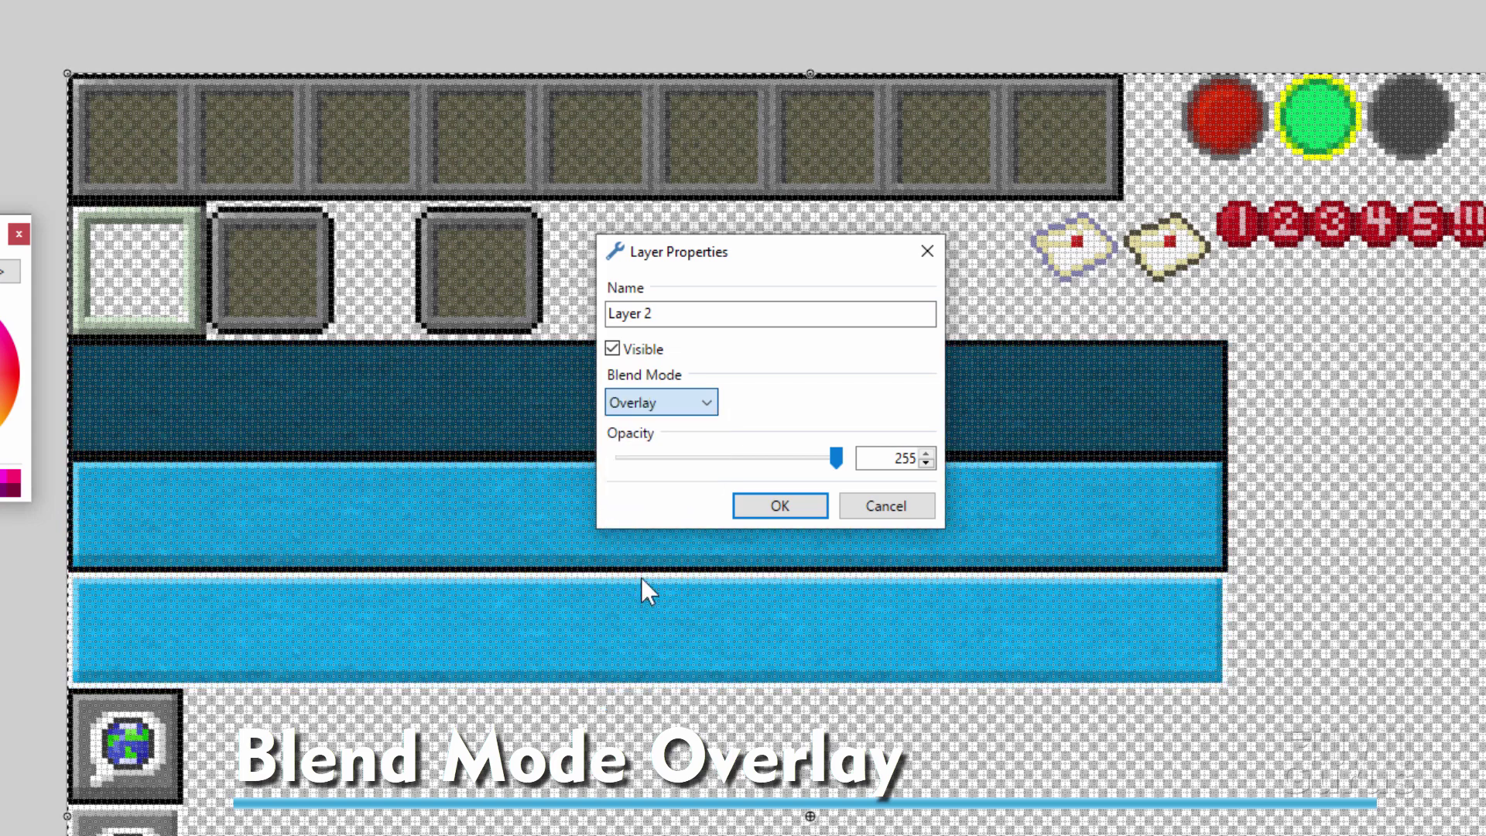
pyautogui.moveTo(784, 259); pyautogui.dragTo(1298, 385)
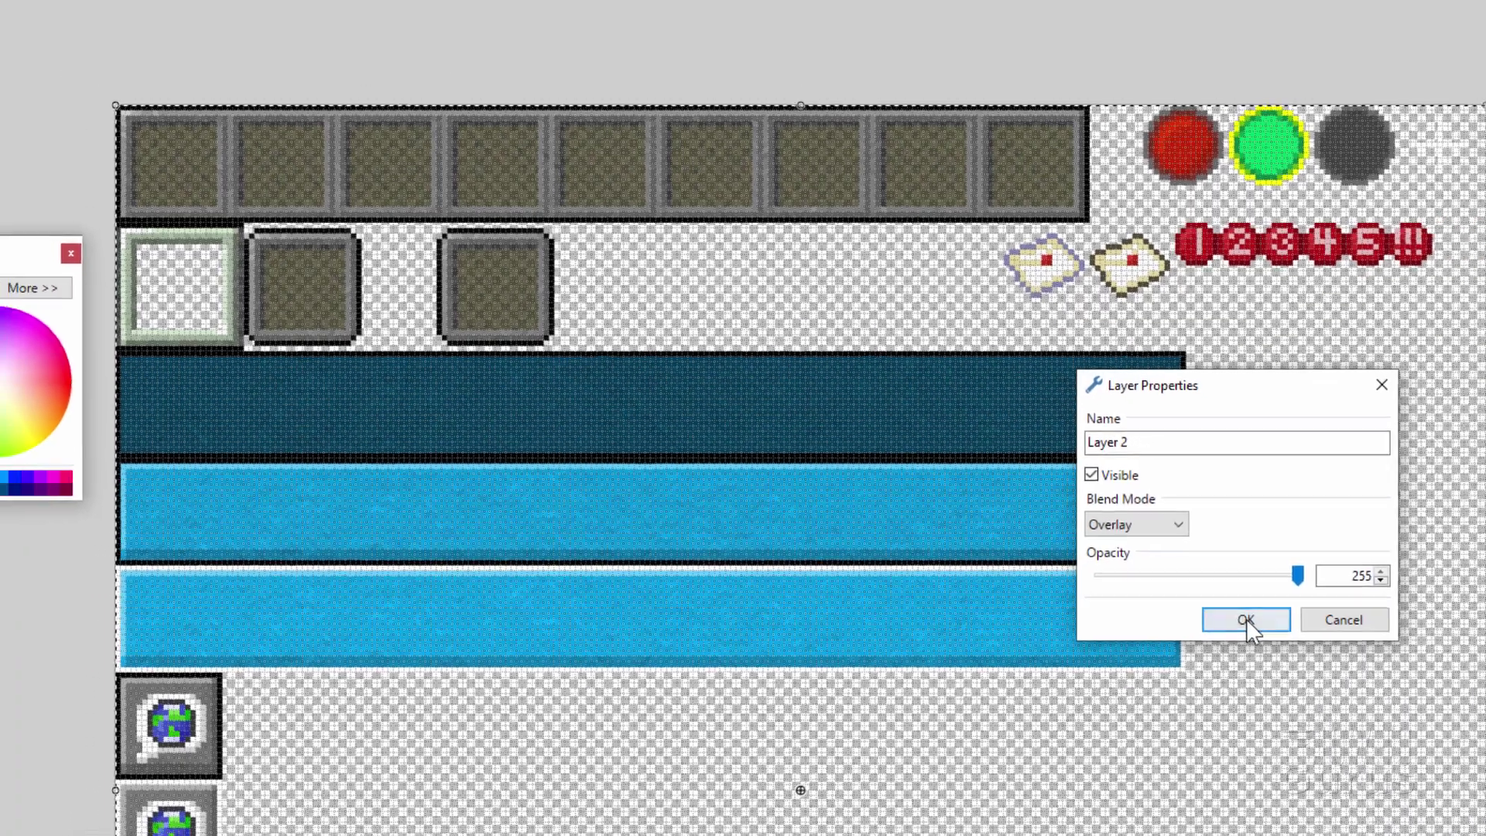
pyautogui.click(1291, 631)
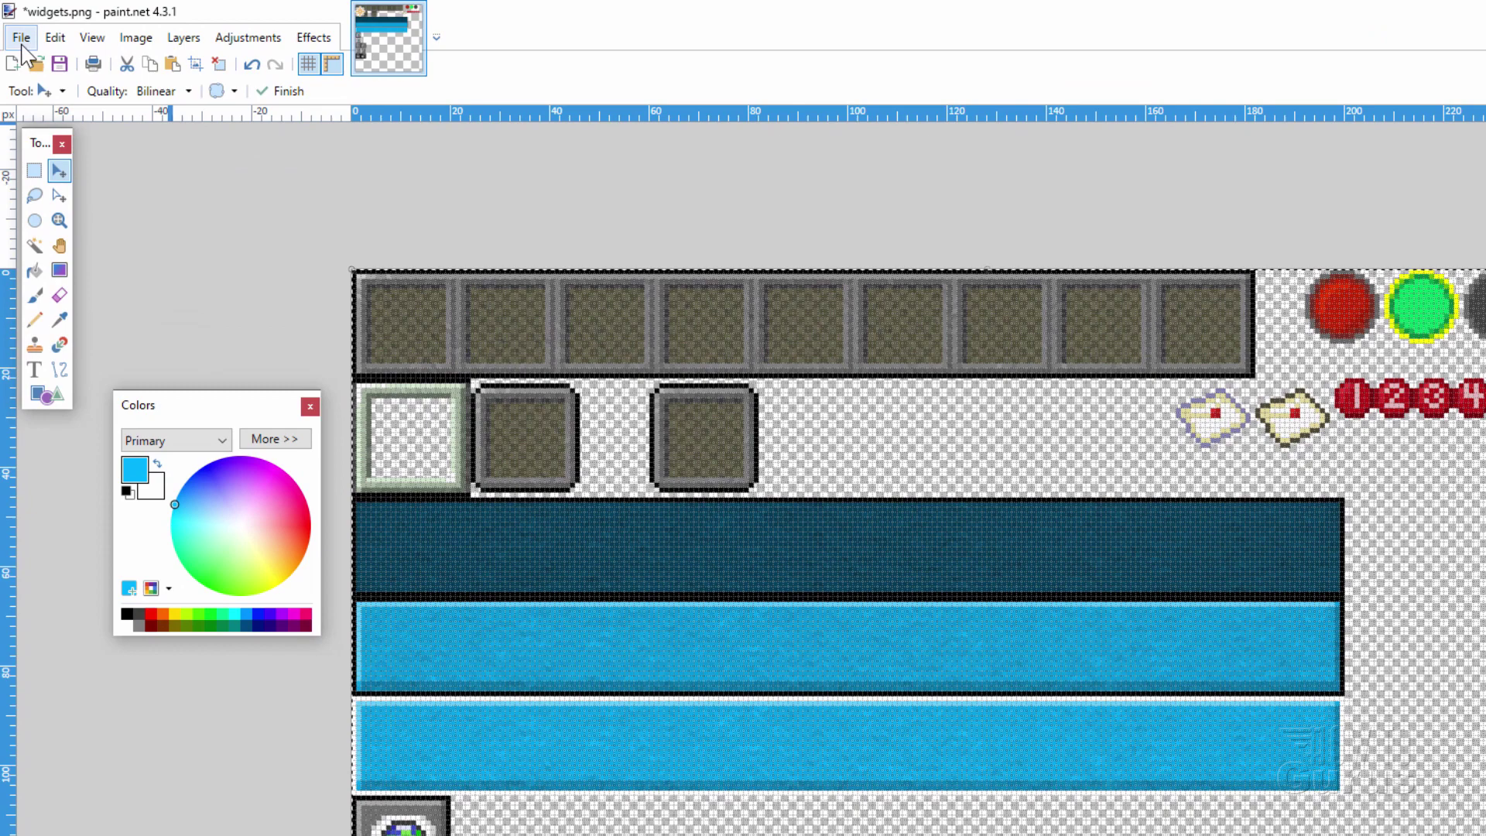
# - Save the edited image as widgets.pdn in the gui folder
pyautogui.click(17, 30)
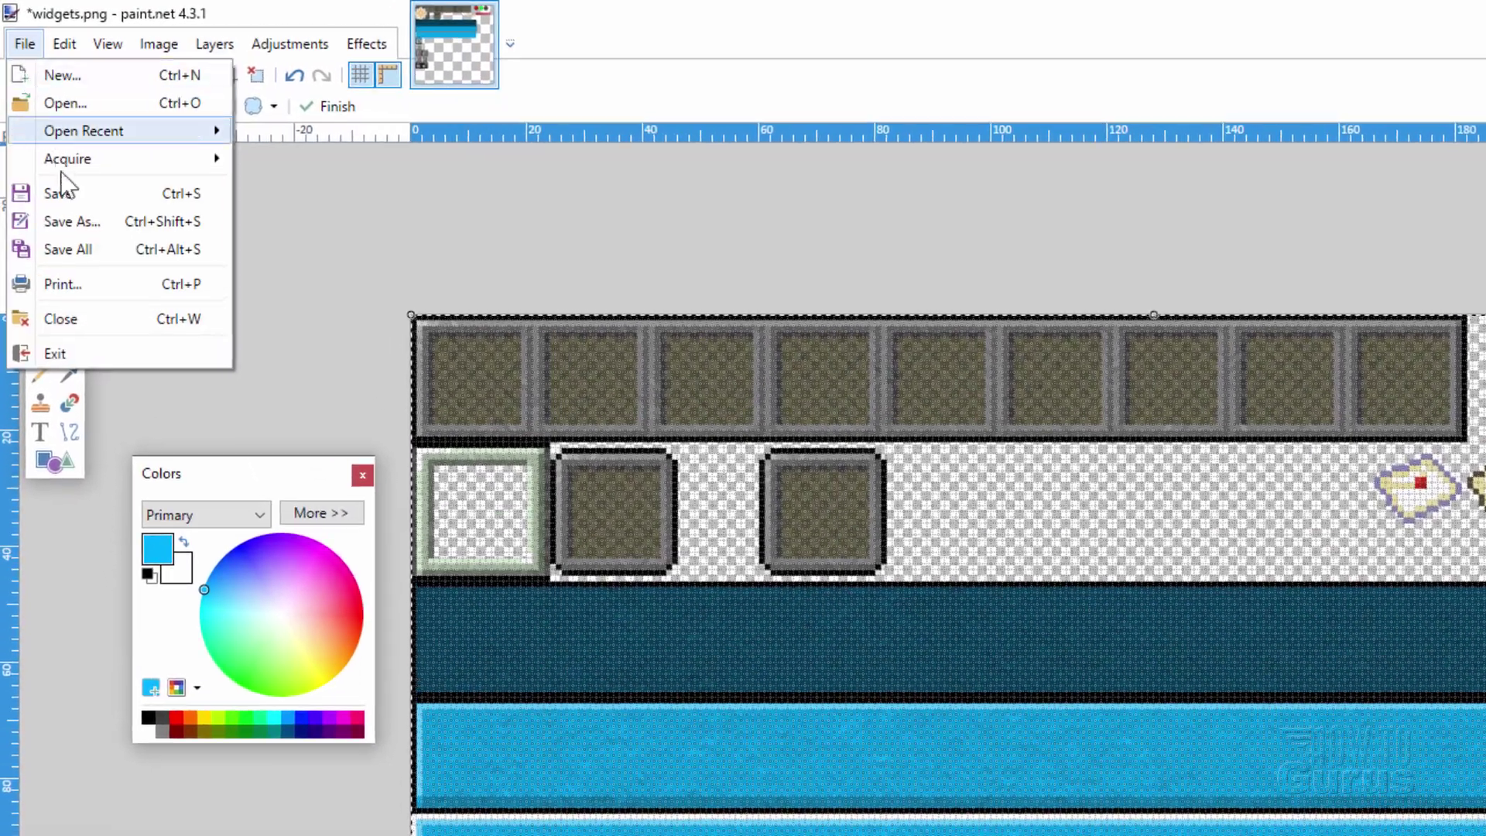
pyautogui.click(48, 132)
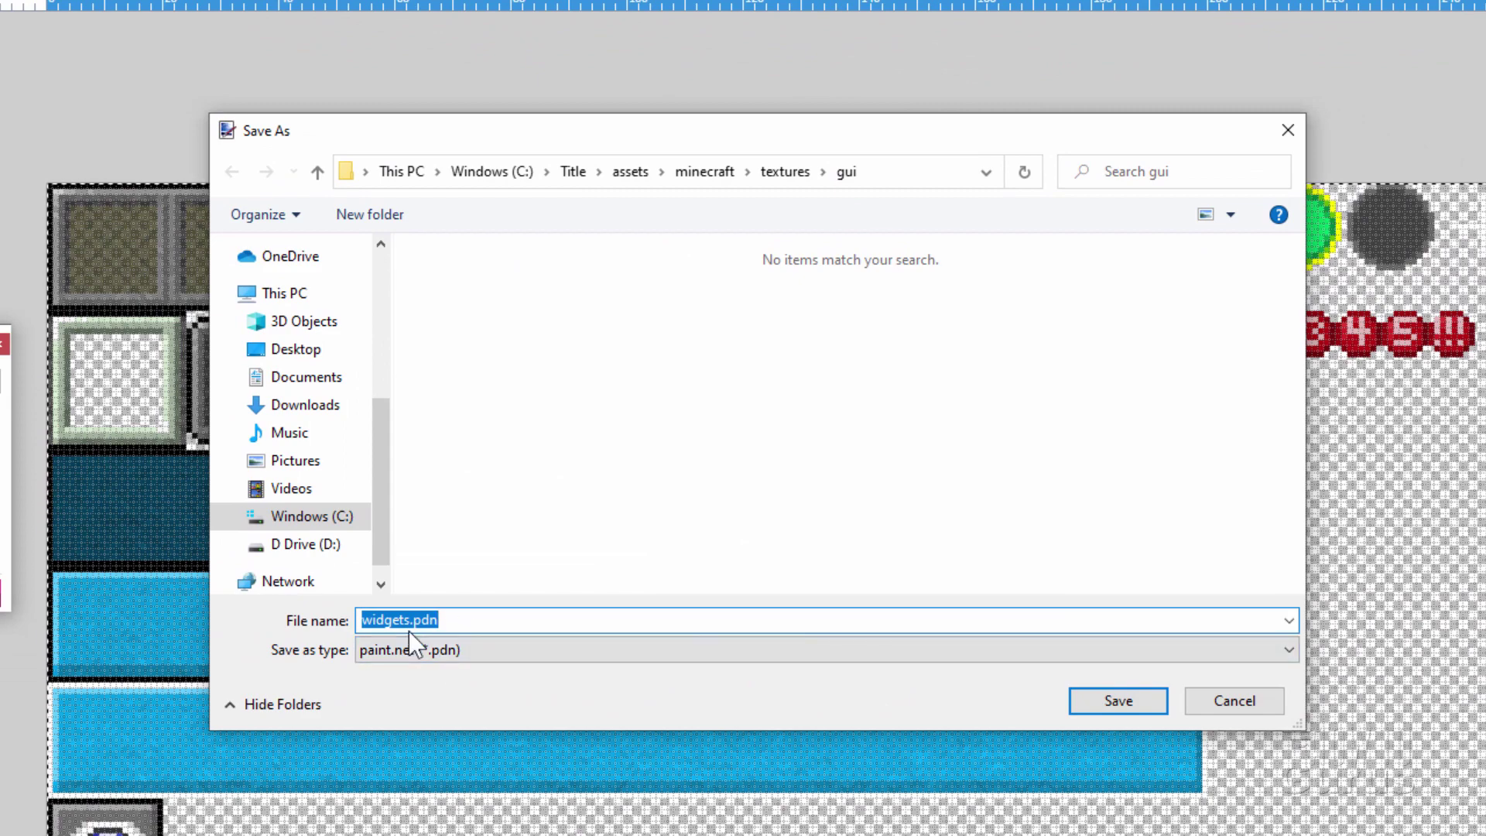
pyautogui.click(1095, 696)
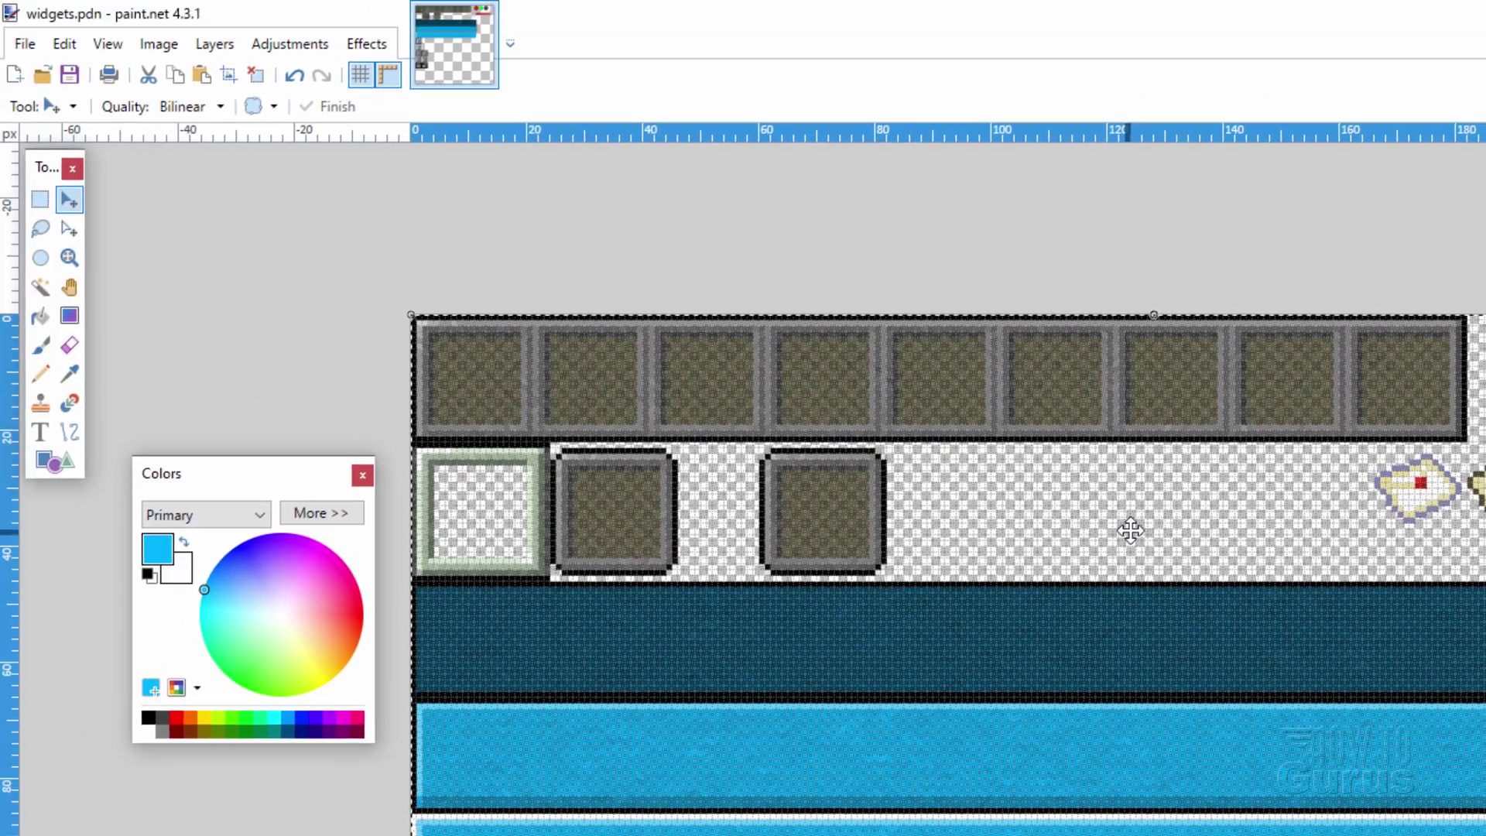
# - Save it as a flattened PNG replacing the original widgets.png, then close paint.net
pyautogui.click(24, 43)
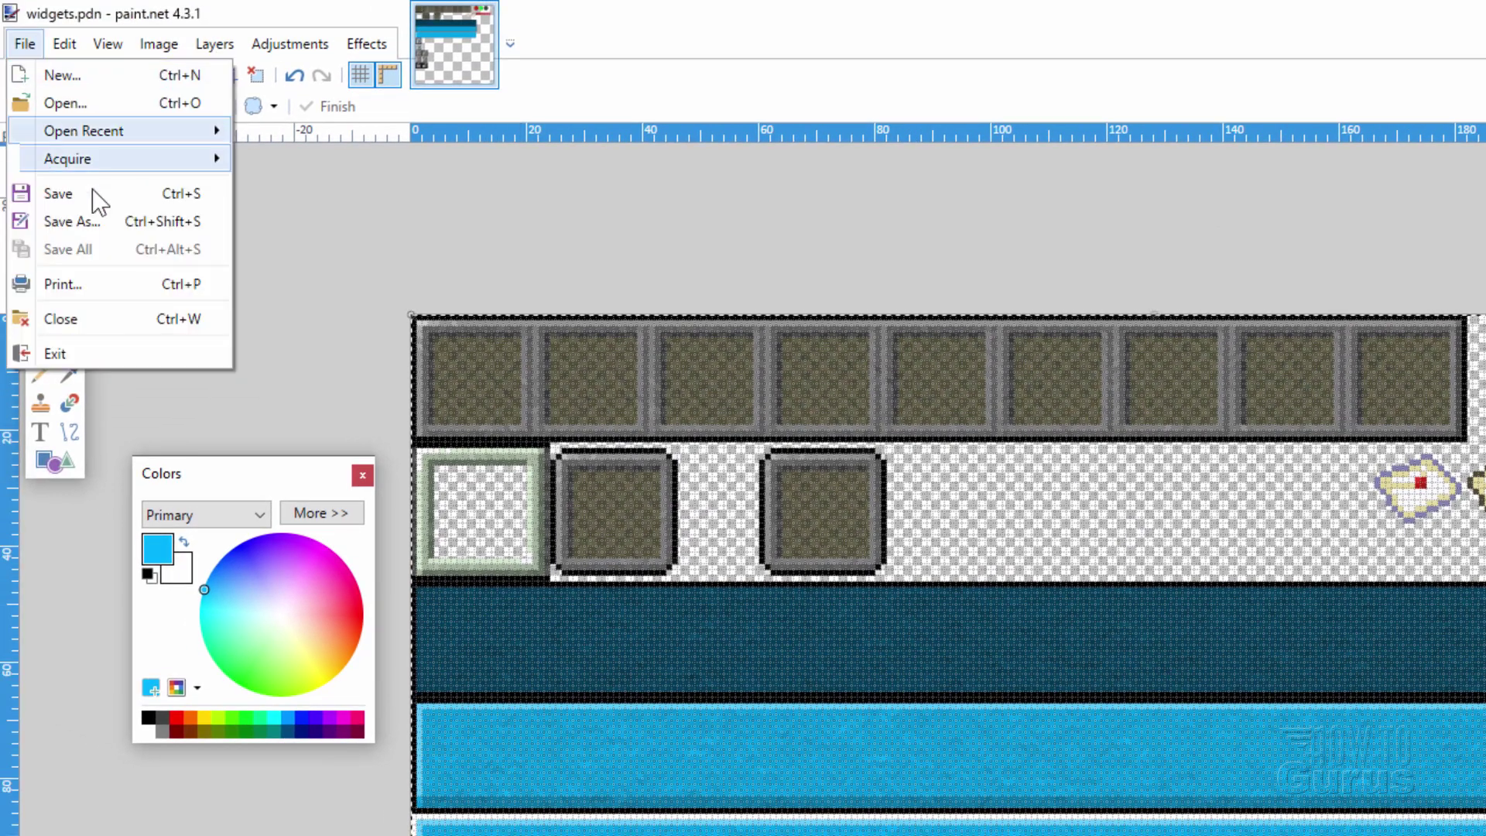
pyautogui.click(100, 221)
pyautogui.click(471, 605)
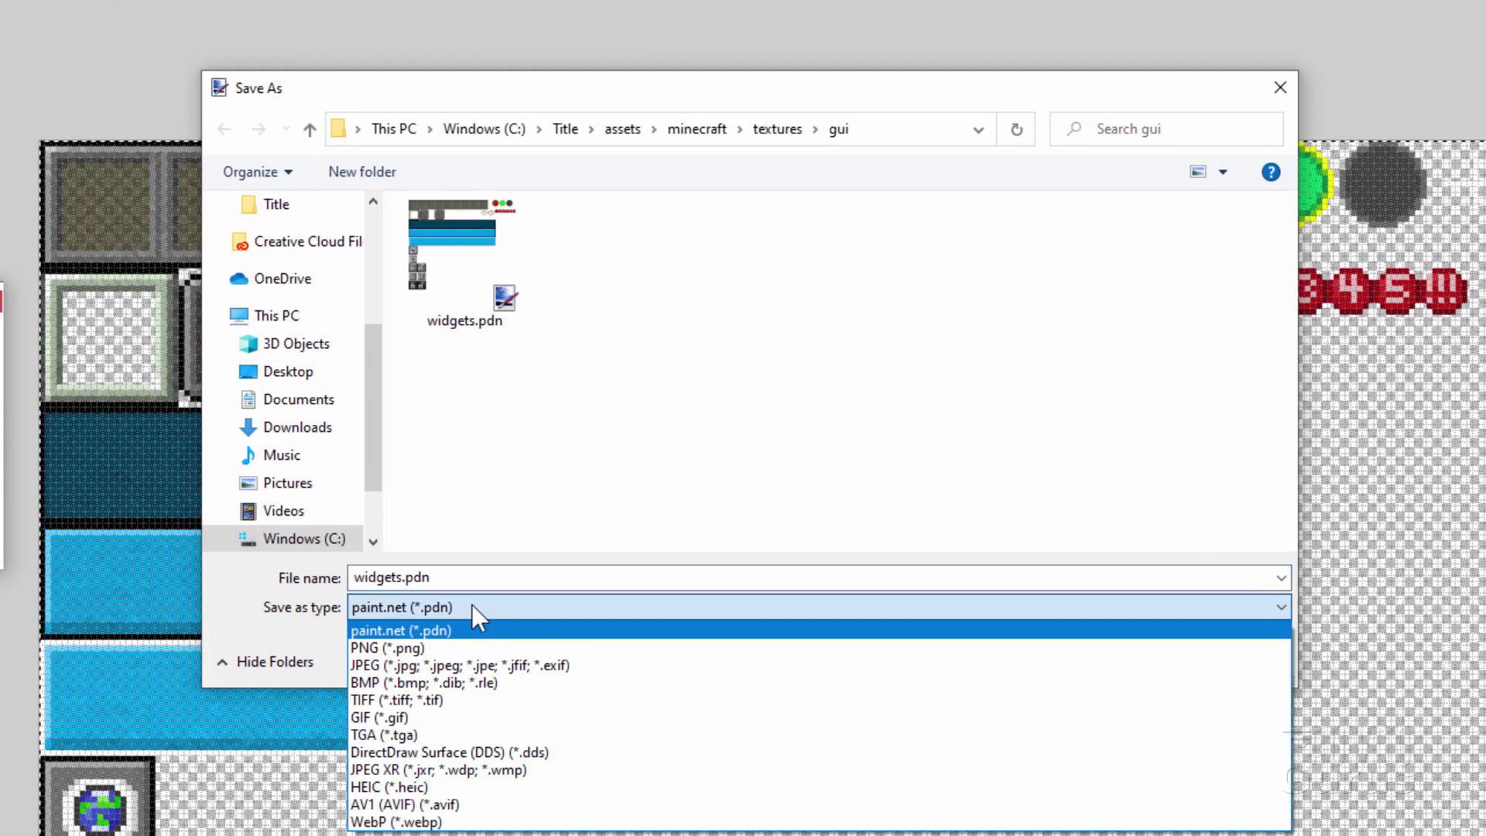
pyautogui.click(424, 648)
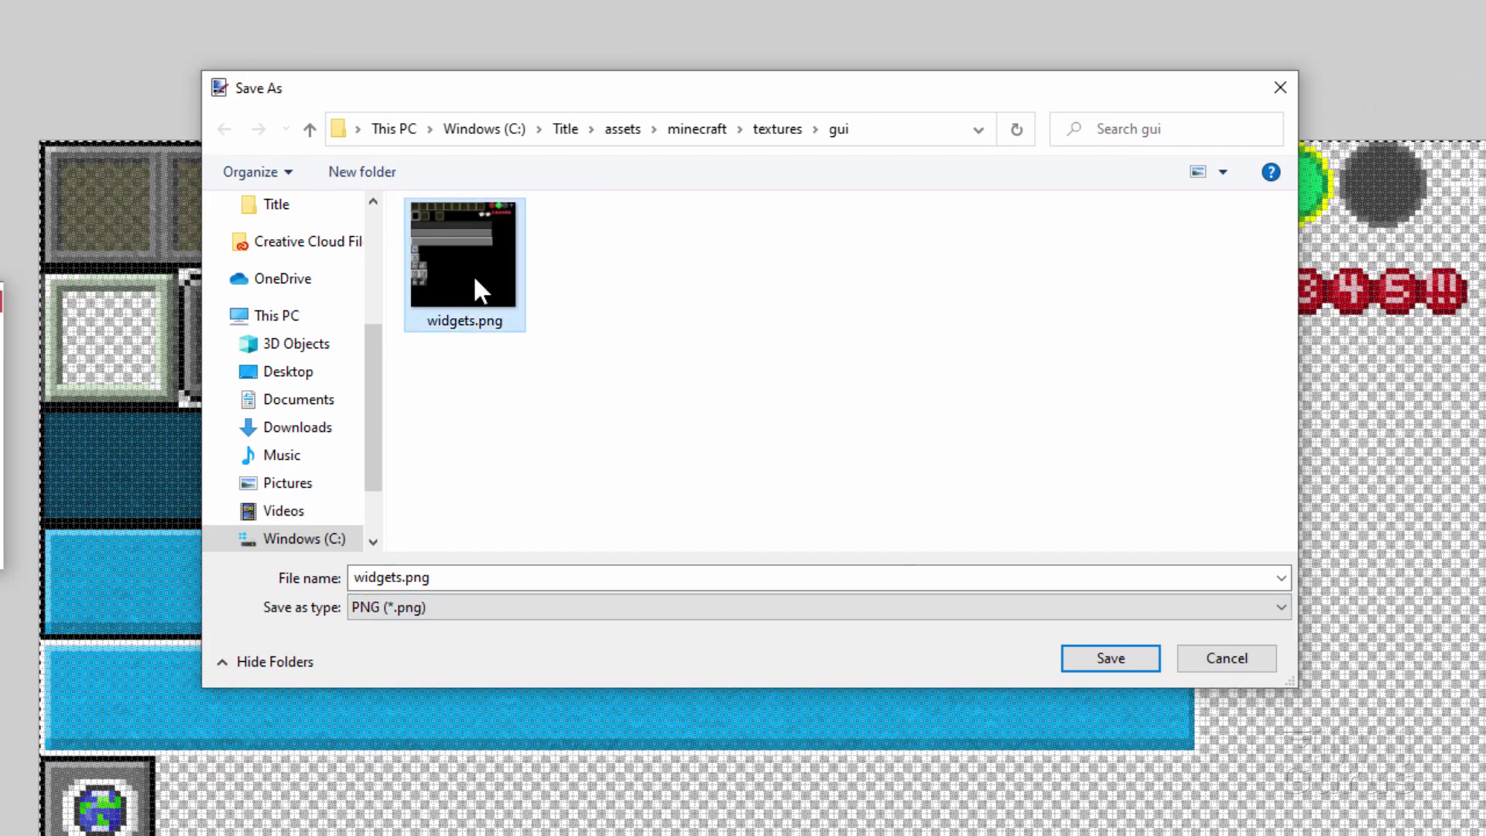
pyautogui.click(1122, 658)
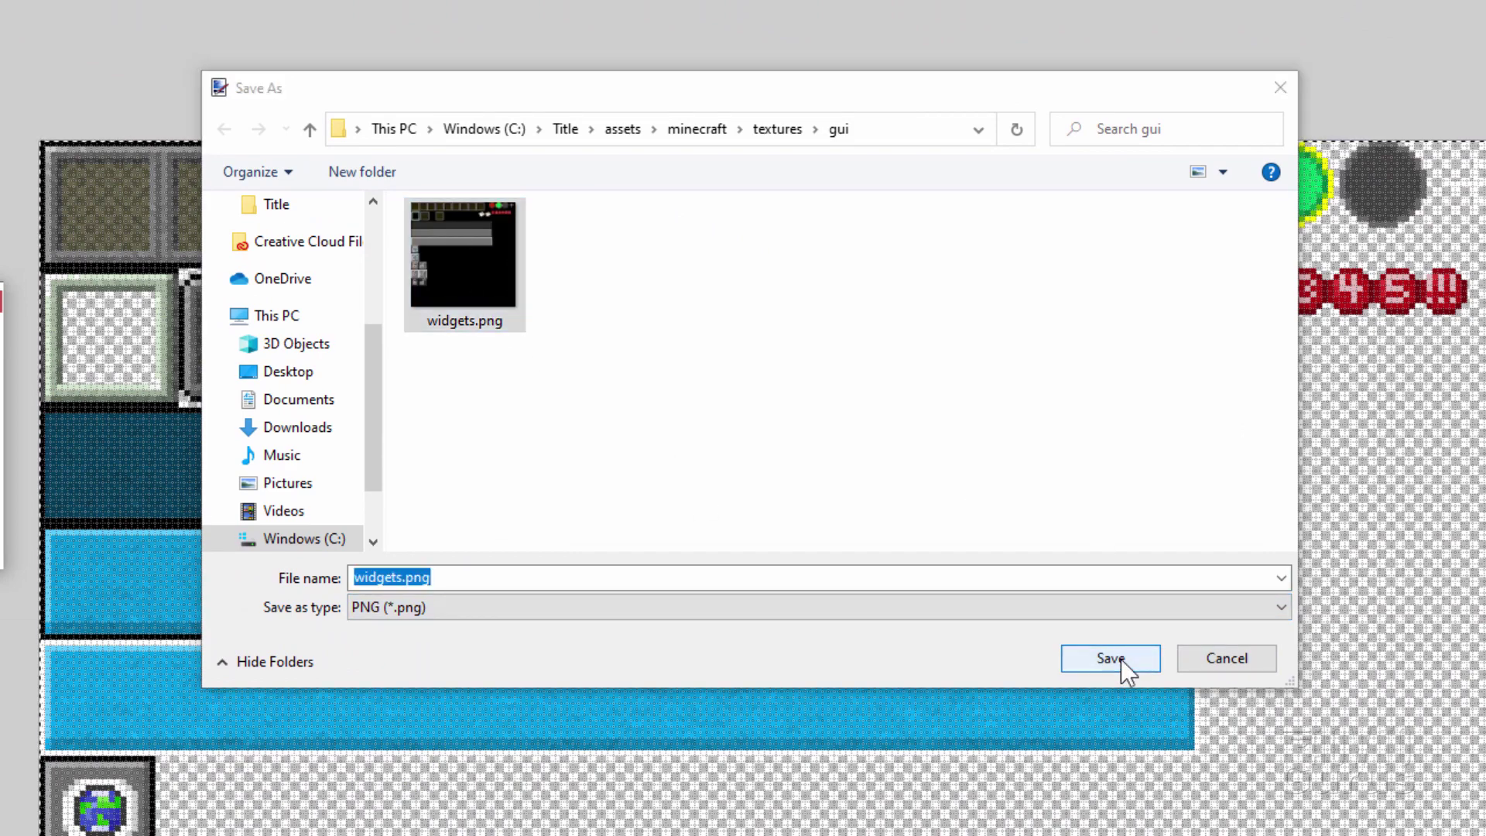
pyautogui.click(799, 465)
pyautogui.click(931, 630)
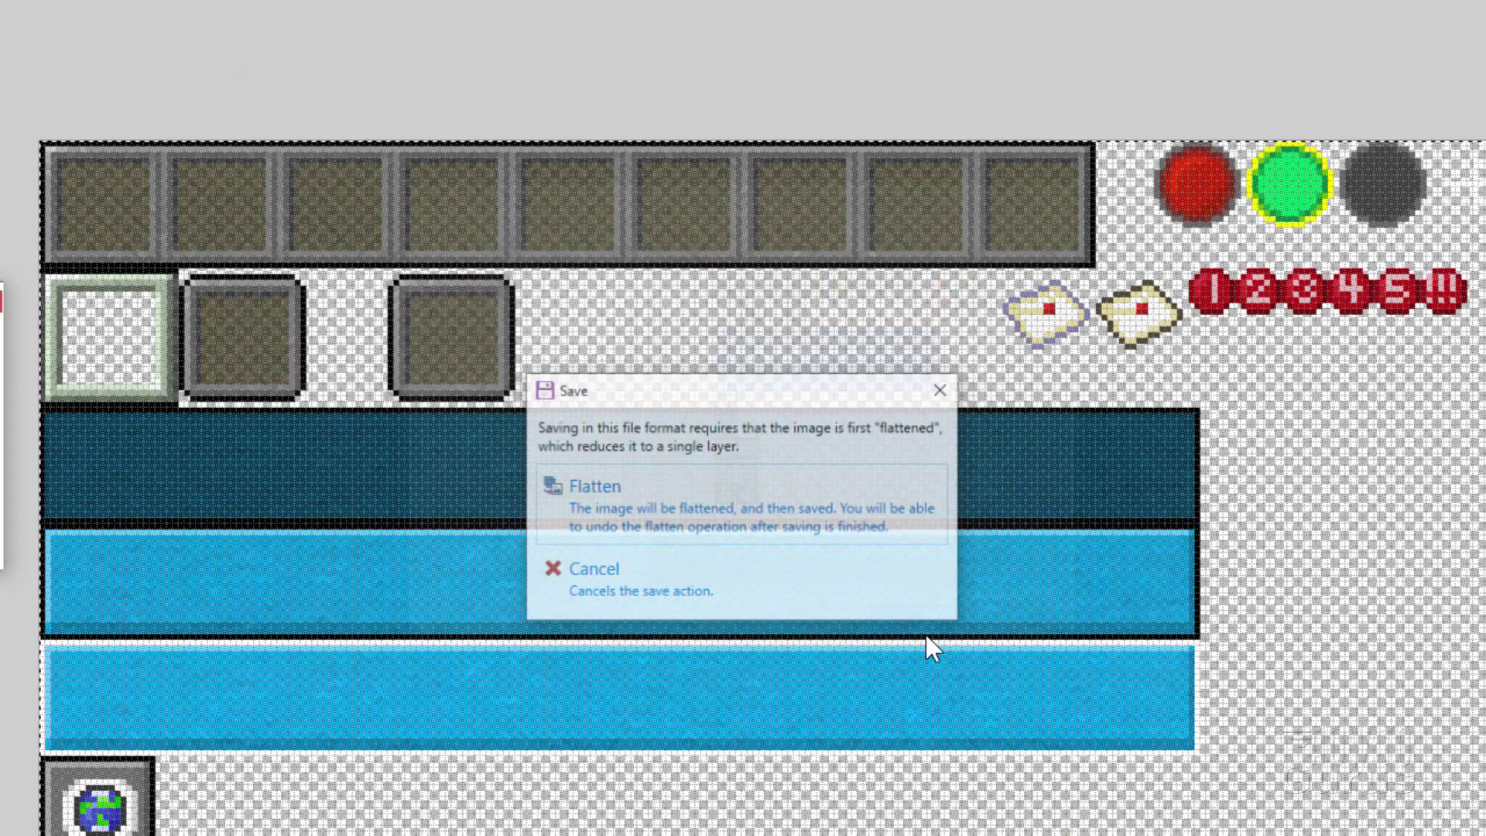
pyautogui.click(594, 500)
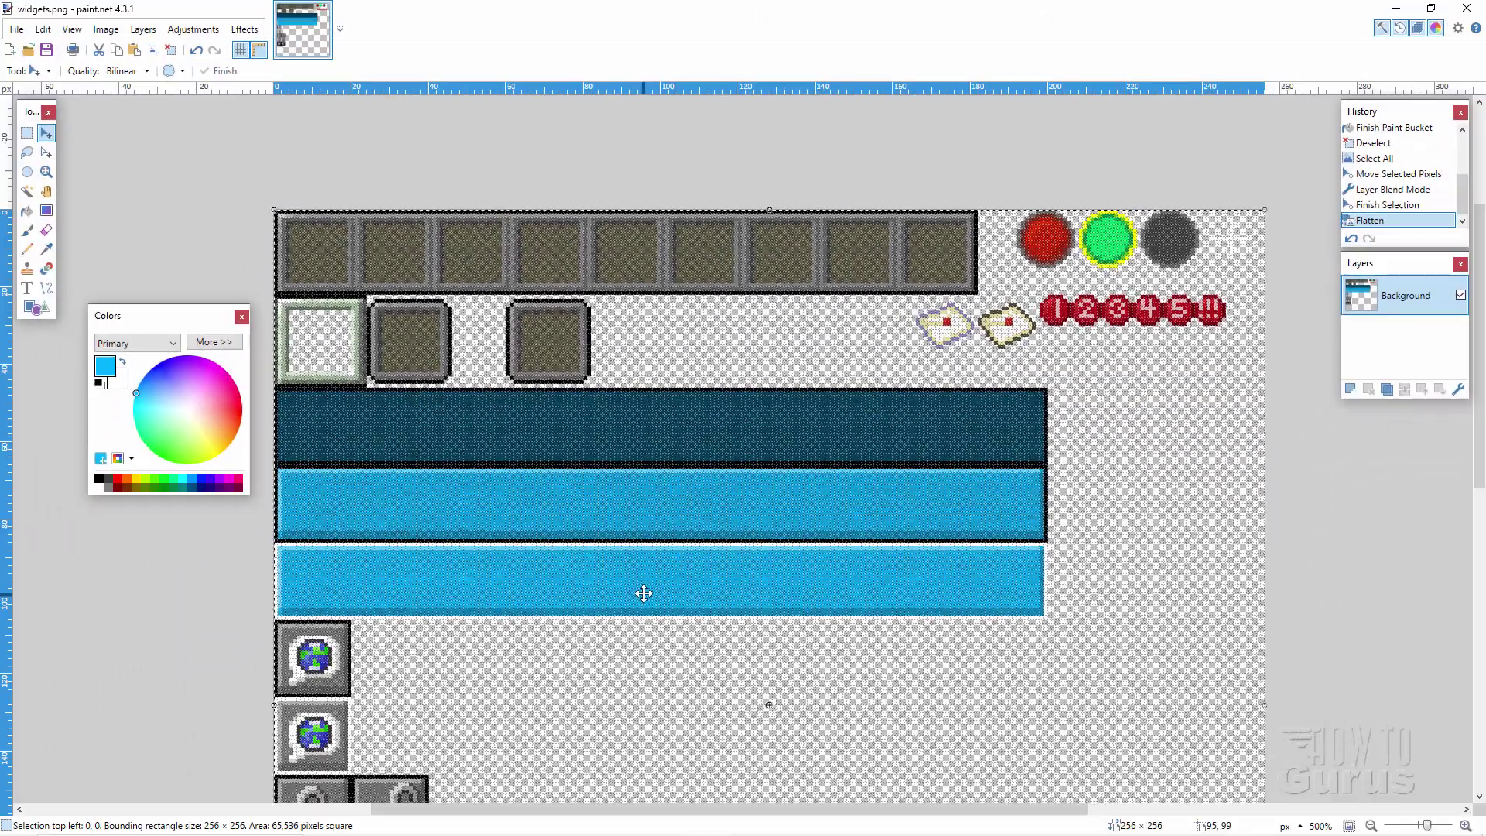
pyautogui.click(1467, 8)
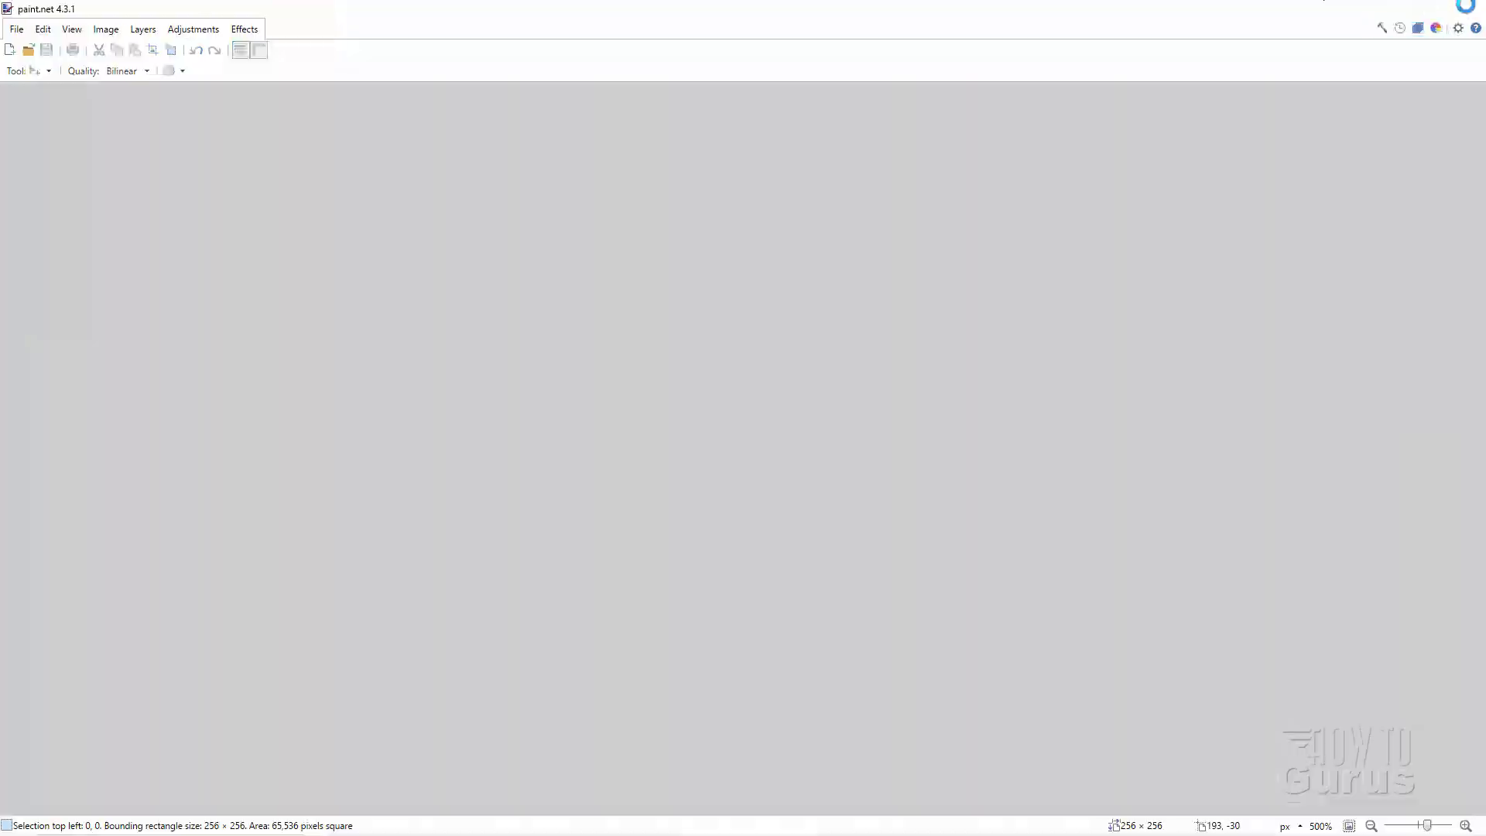
# - Open pack.mcmeta from the C:\Title folder in Notepad++
pyautogui.moveTo(1097, 257); pyautogui.dragTo(761, 230)
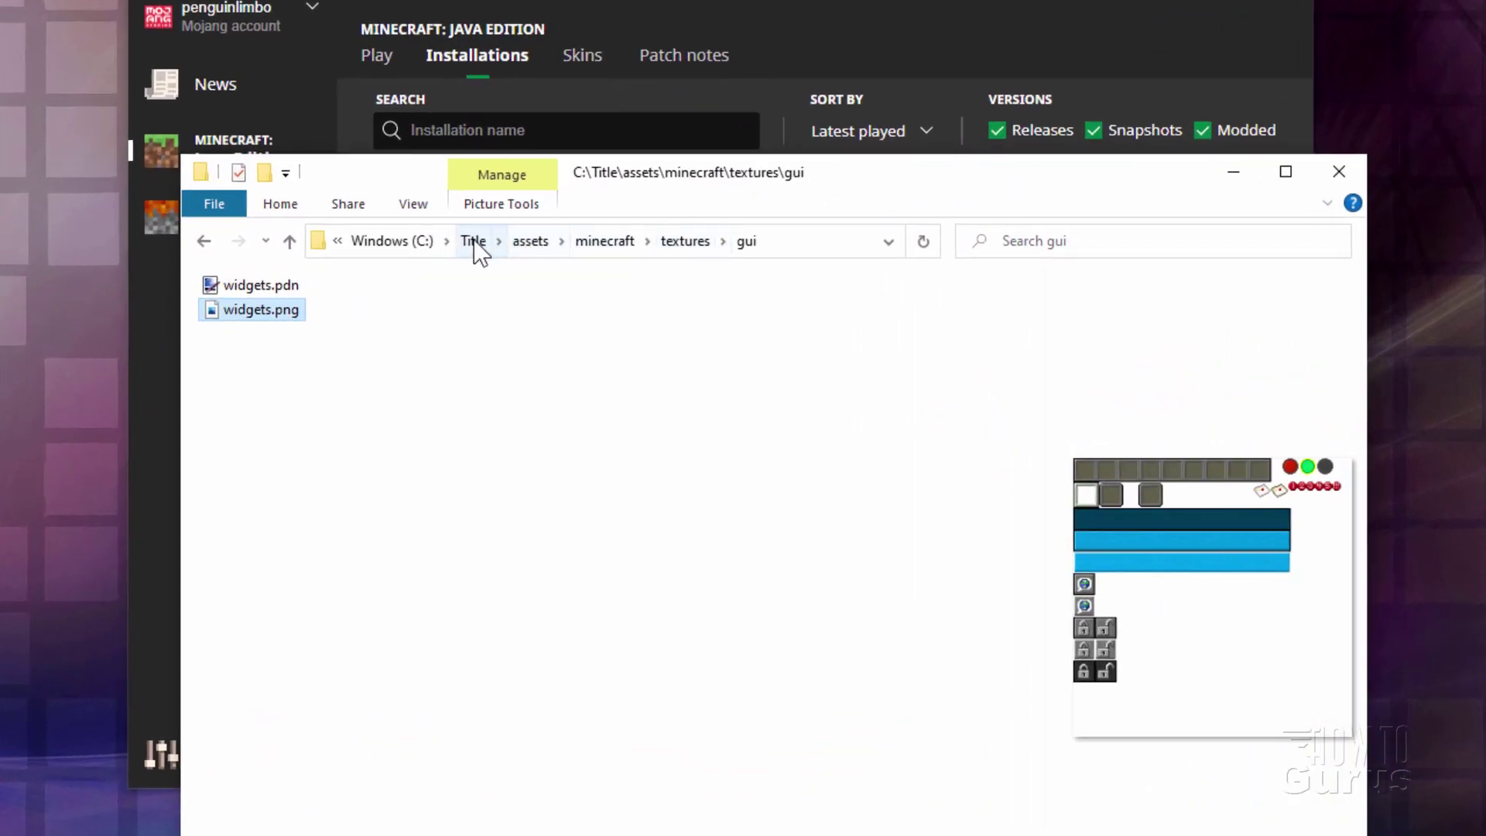
pyautogui.click(474, 241)
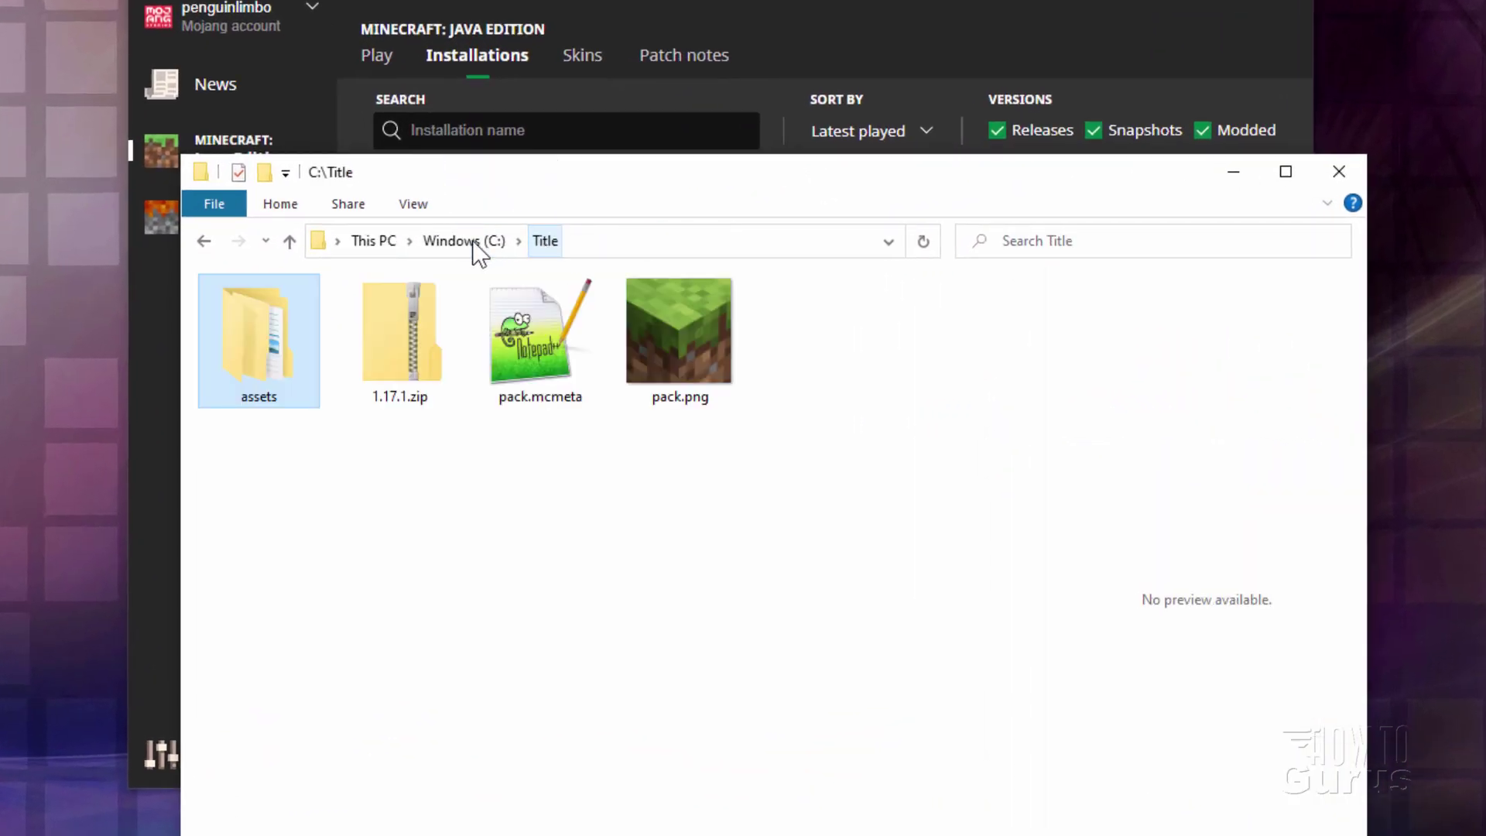
pyautogui.doubleClick(513, 344)
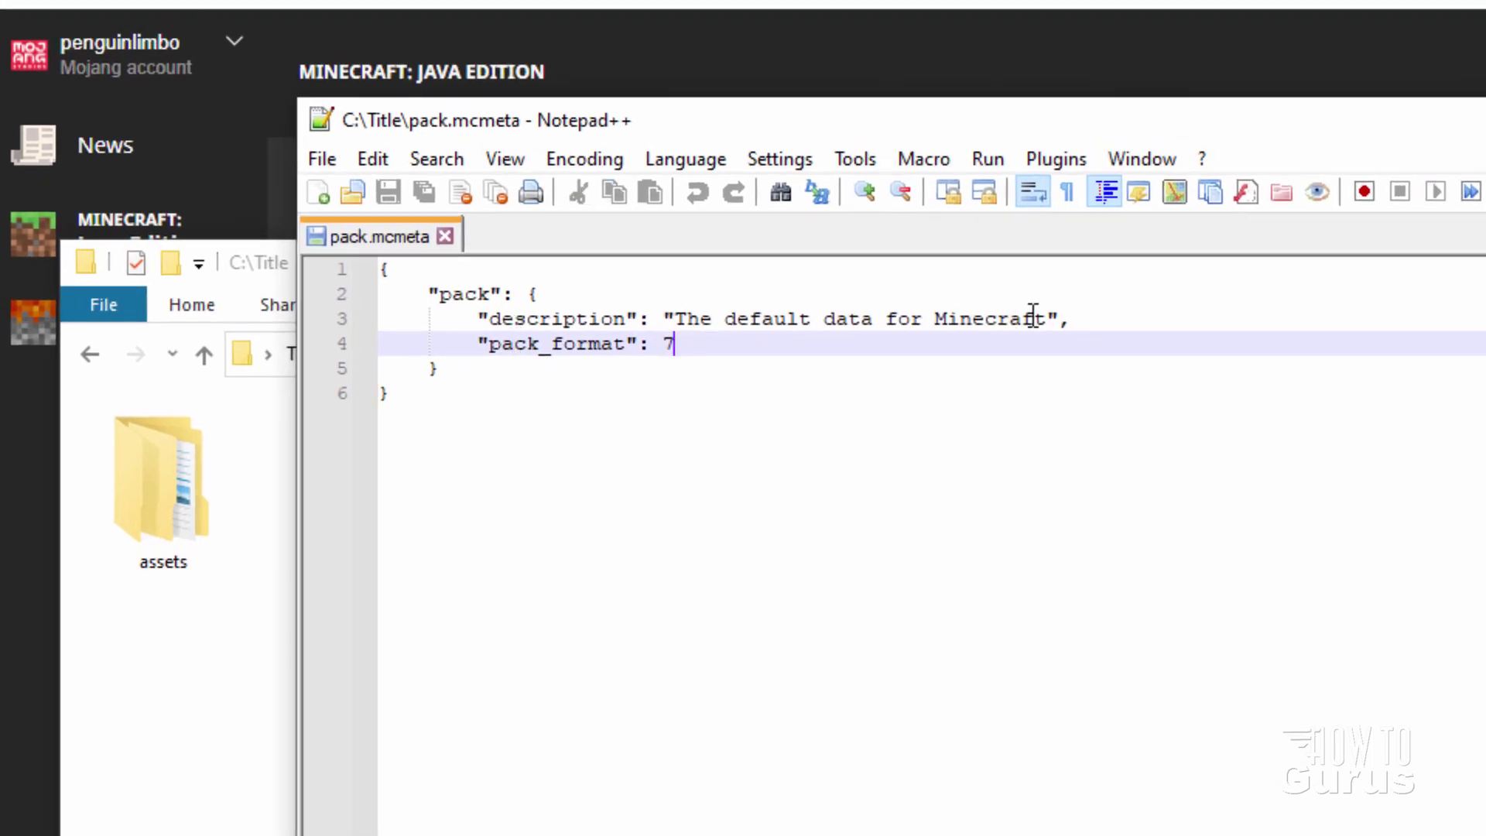
# - Replace the pack description with 'New Buttons' and save the file
pyautogui.moveTo(1051, 317); pyautogui.dragTo(701, 325)
pyautogui.write('New')
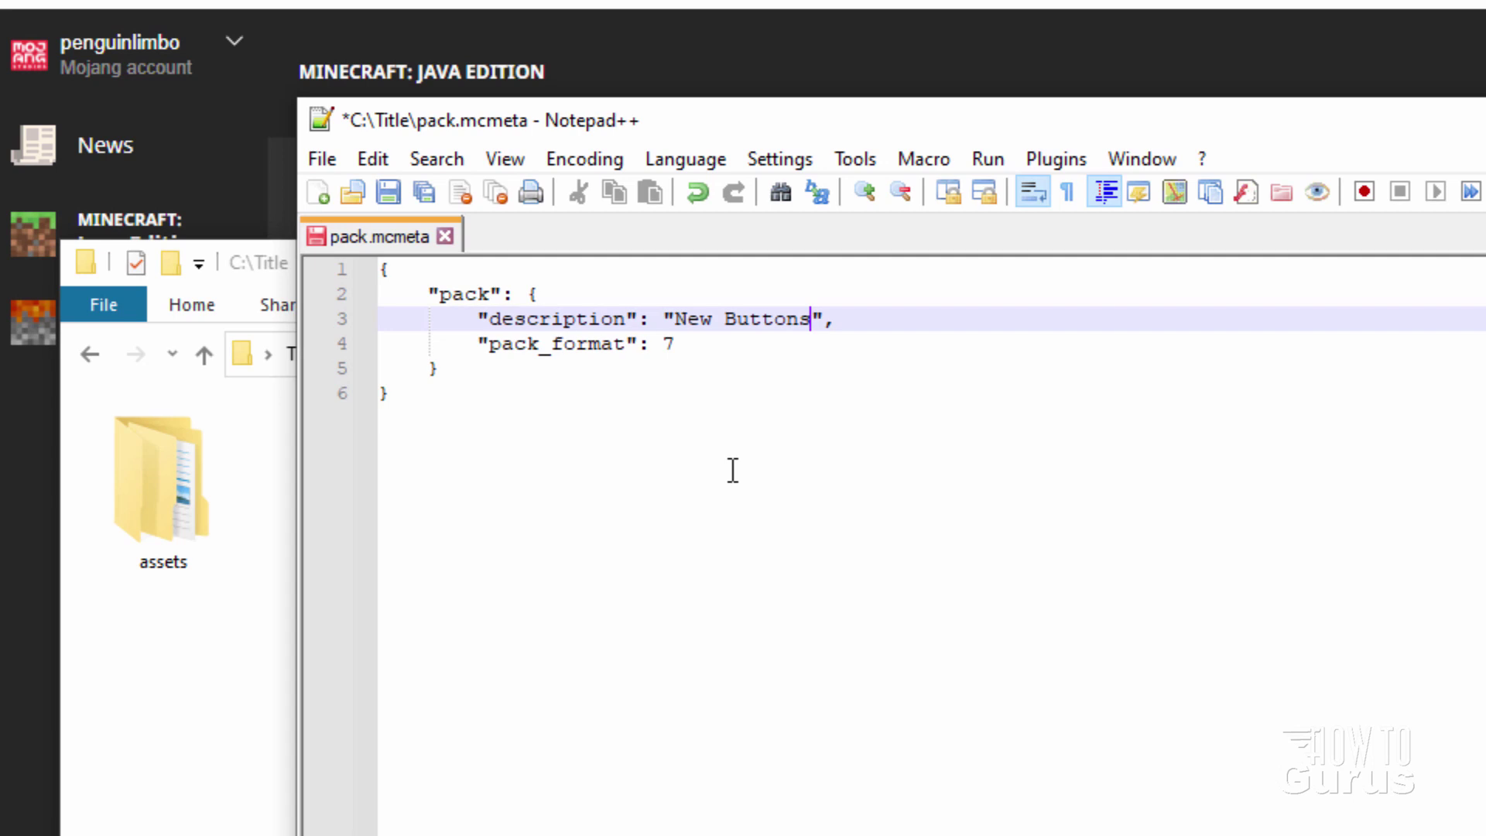
pyautogui.click(730, 507)
pyautogui.click(387, 191)
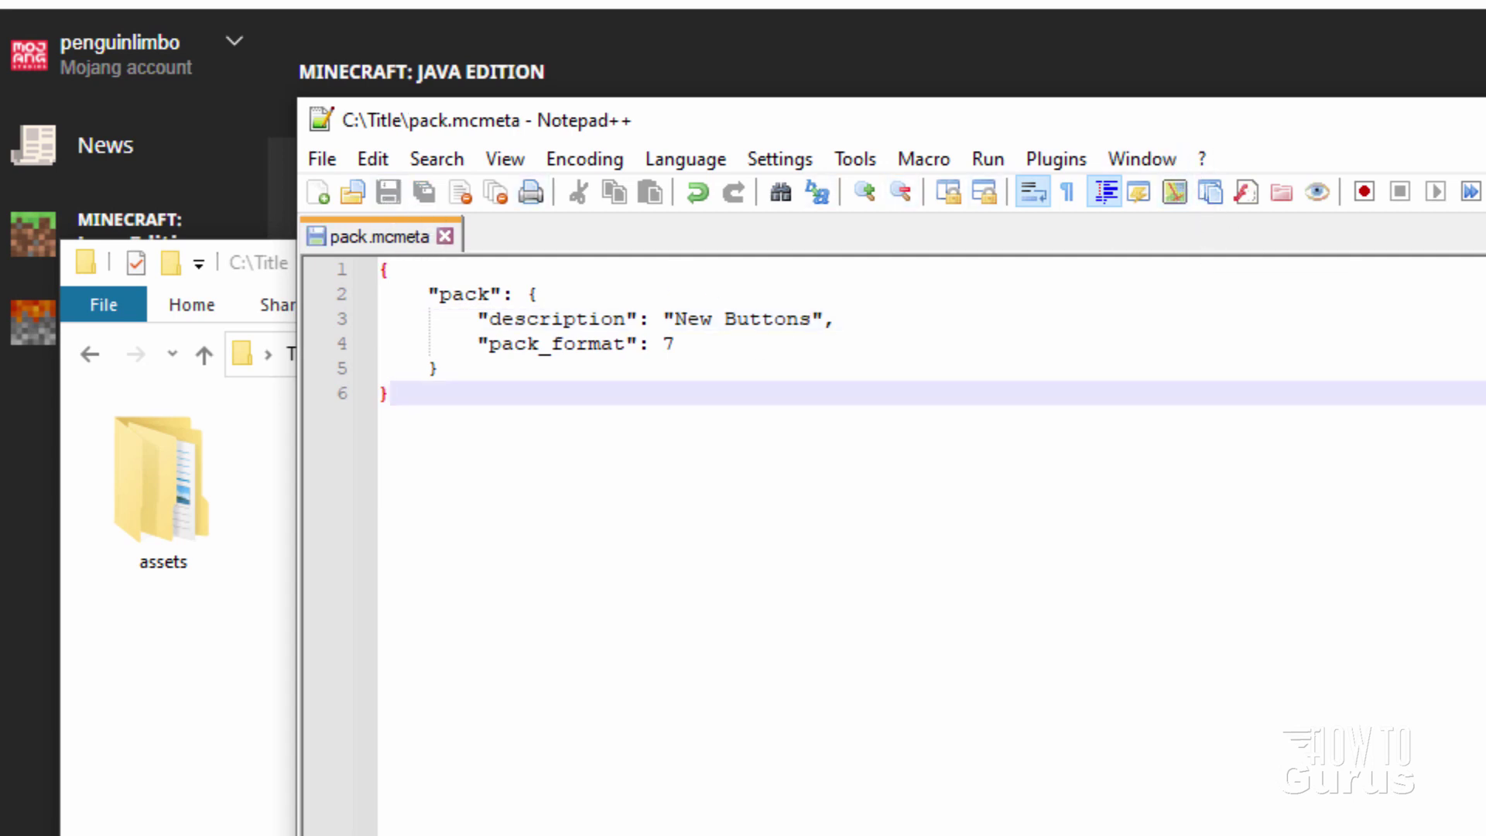
# - Zip assets, pack.mcmeta and pack.png into an archive named New Buttons.zip
pyautogui.hotkey('alt', 'F4')
pyautogui.click(170, 514)
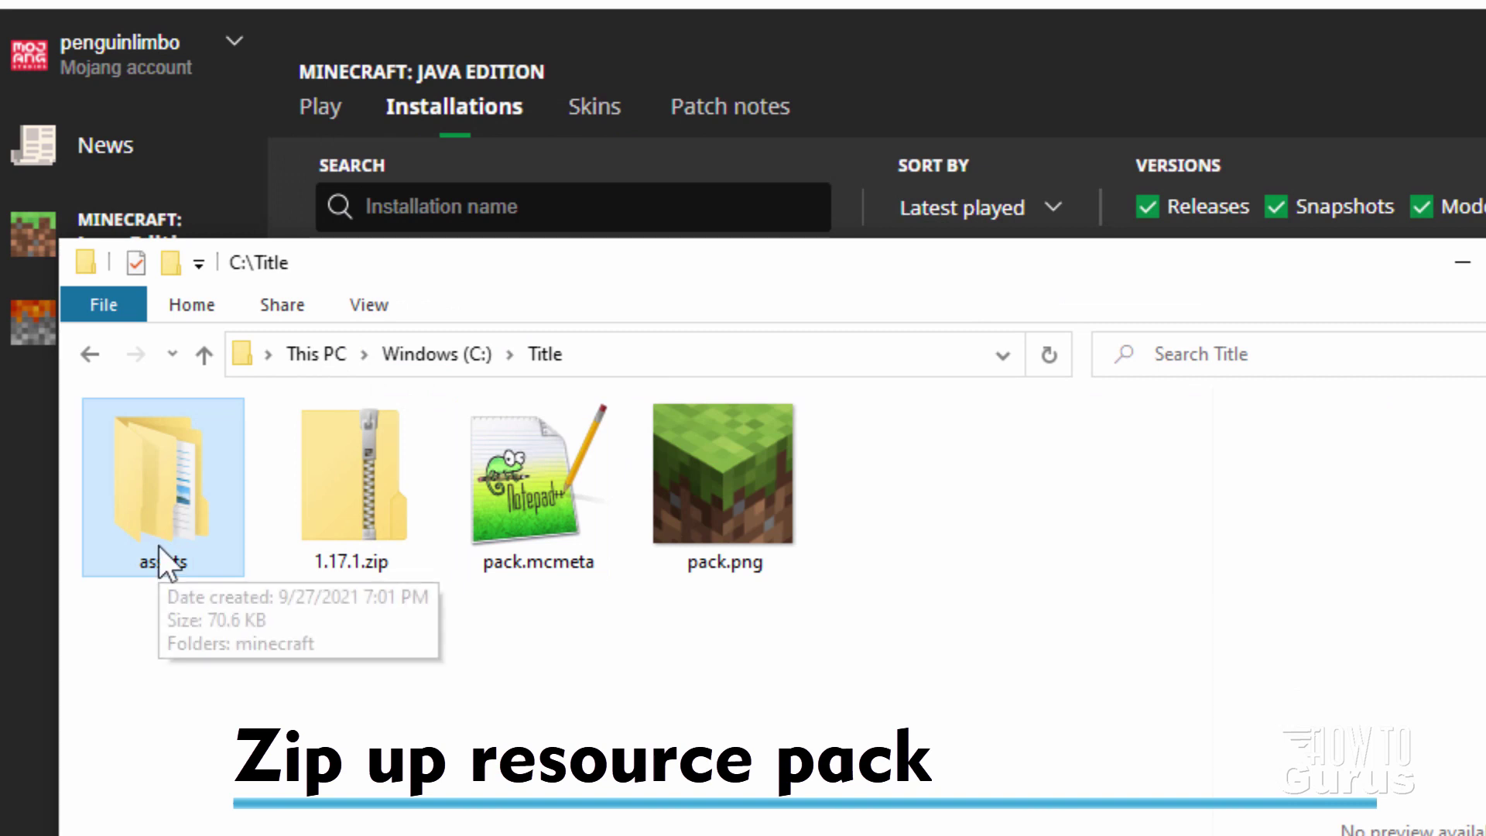
pyautogui.keyDown('ctrl'); pyautogui.click(542, 534); pyautogui.keyUp('ctrl')
pyautogui.keyDown('ctrl'); pyautogui.click(735, 551); pyautogui.keyUp('ctrl')
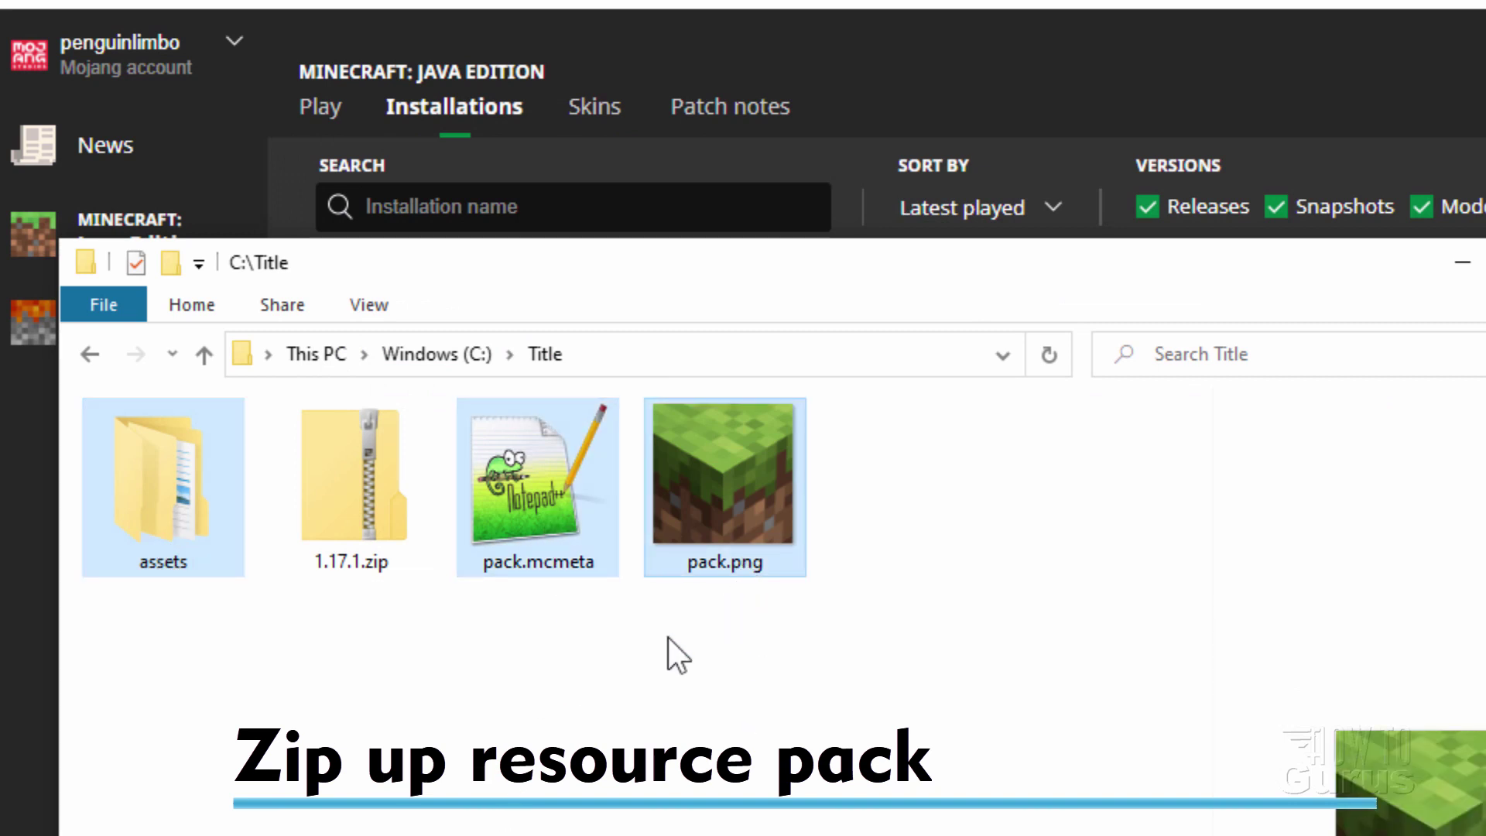
pyautogui.click(271, 306)
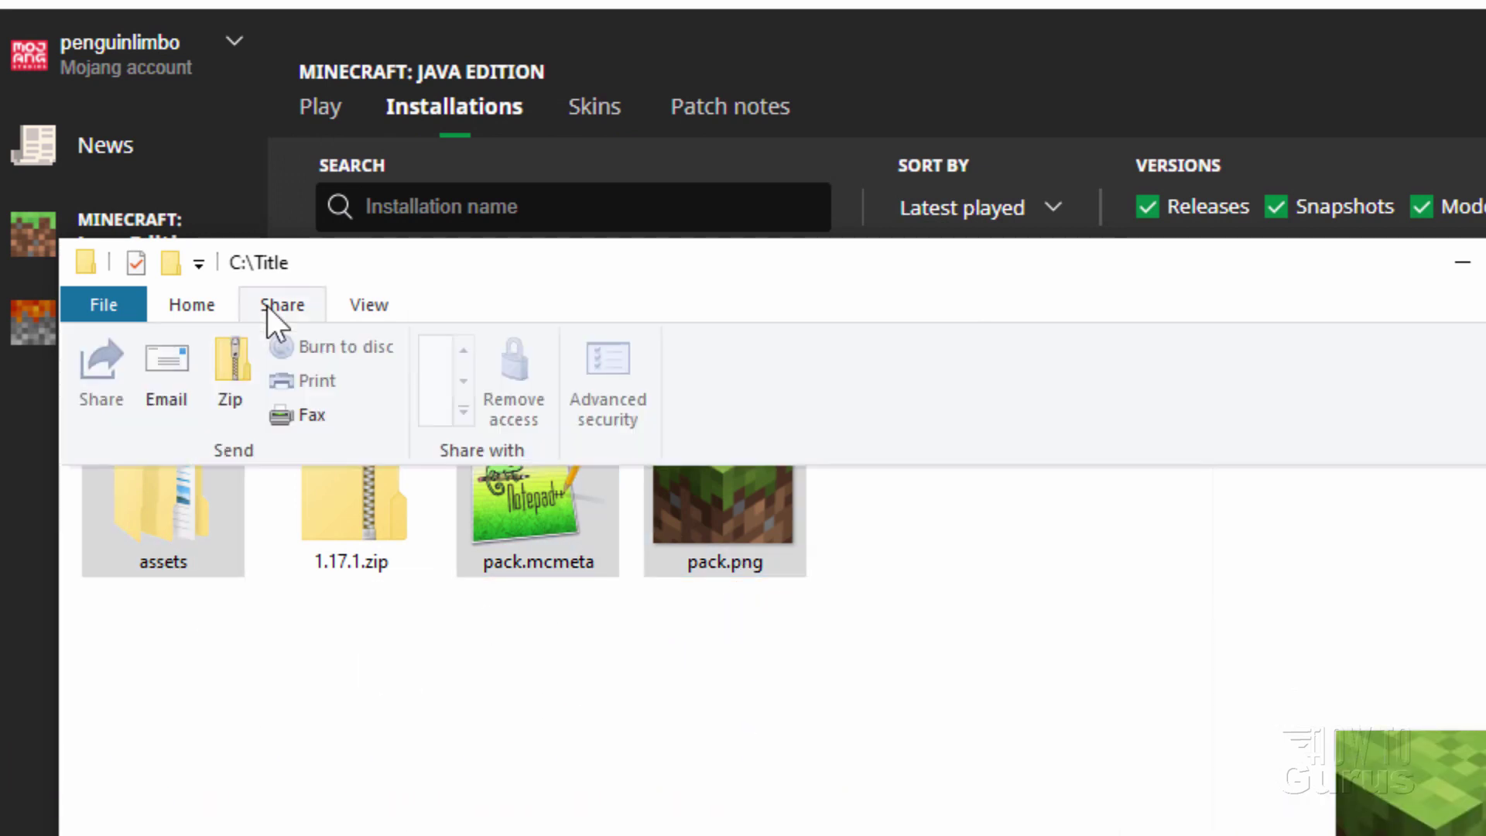
pyautogui.click(232, 375)
pyautogui.write('New Buttons')
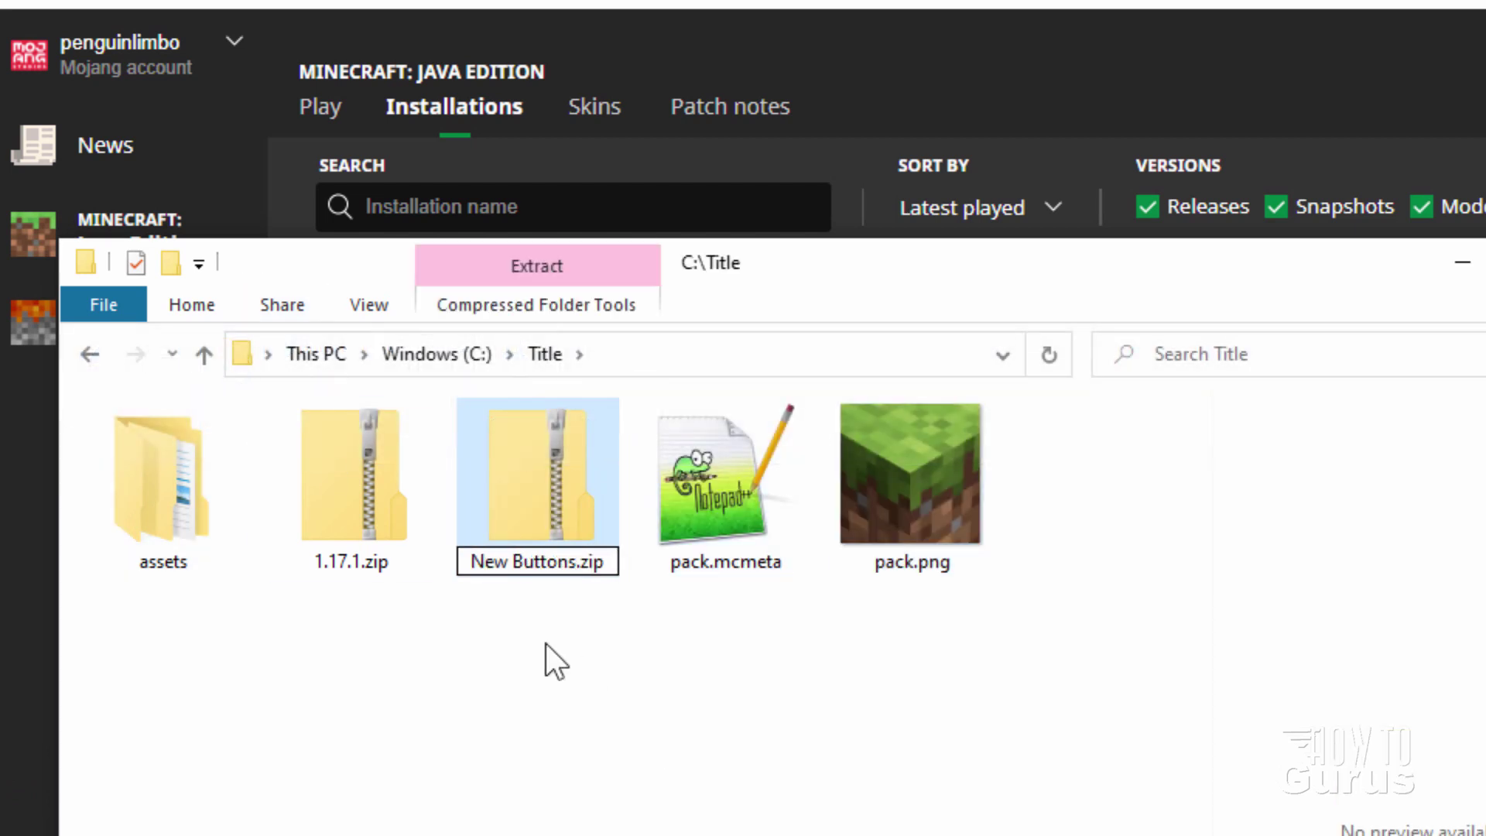
pyautogui.click(557, 708)
pyautogui.click(546, 533)
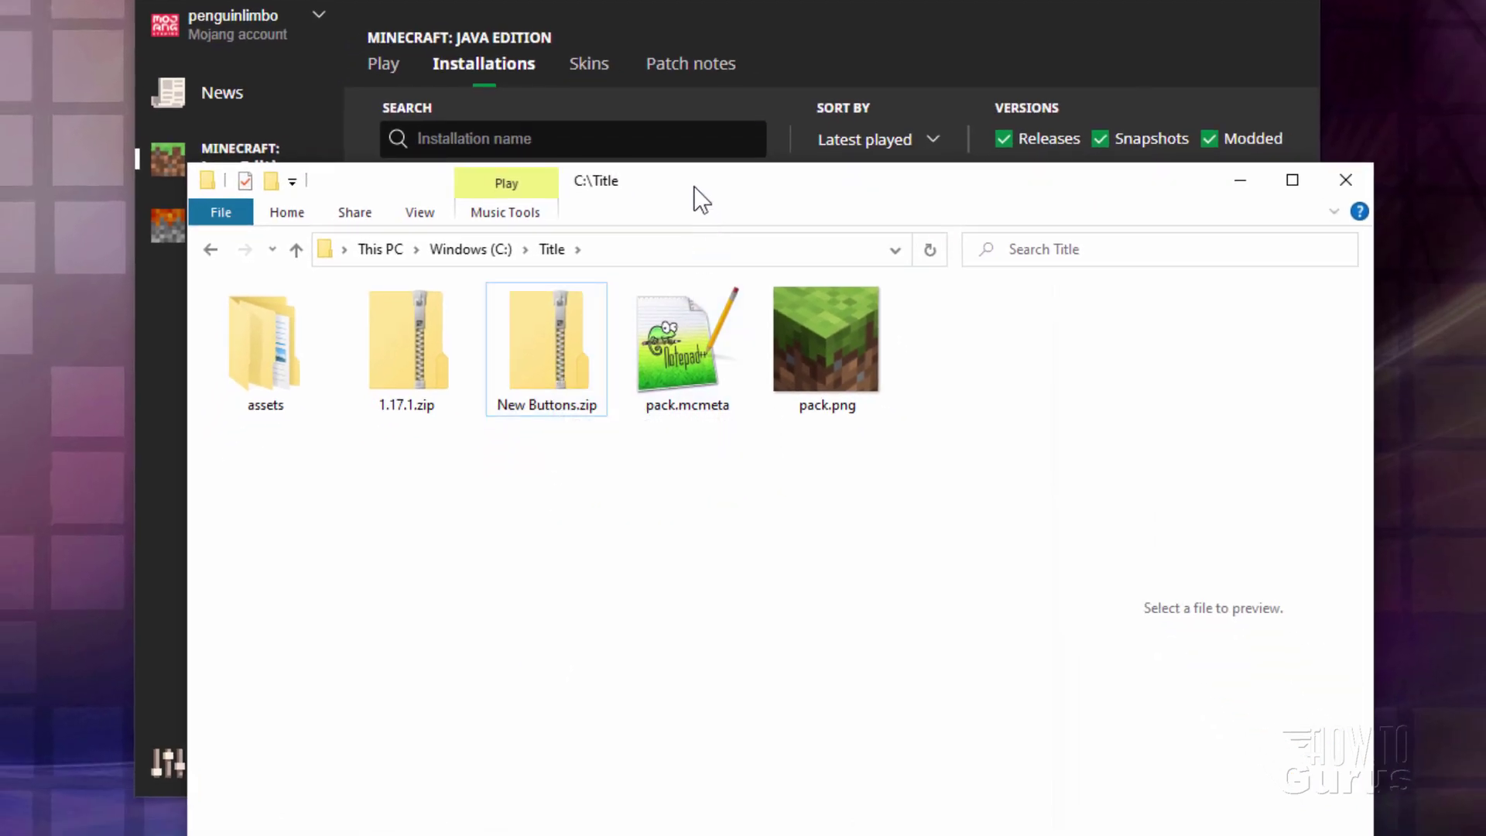
# - Open the Latest release game folder's resourcepacks folder from the Minecraft launcher
pyautogui.moveTo(693, 186); pyautogui.dragTo(555, 383)
pyautogui.click(685, 8)
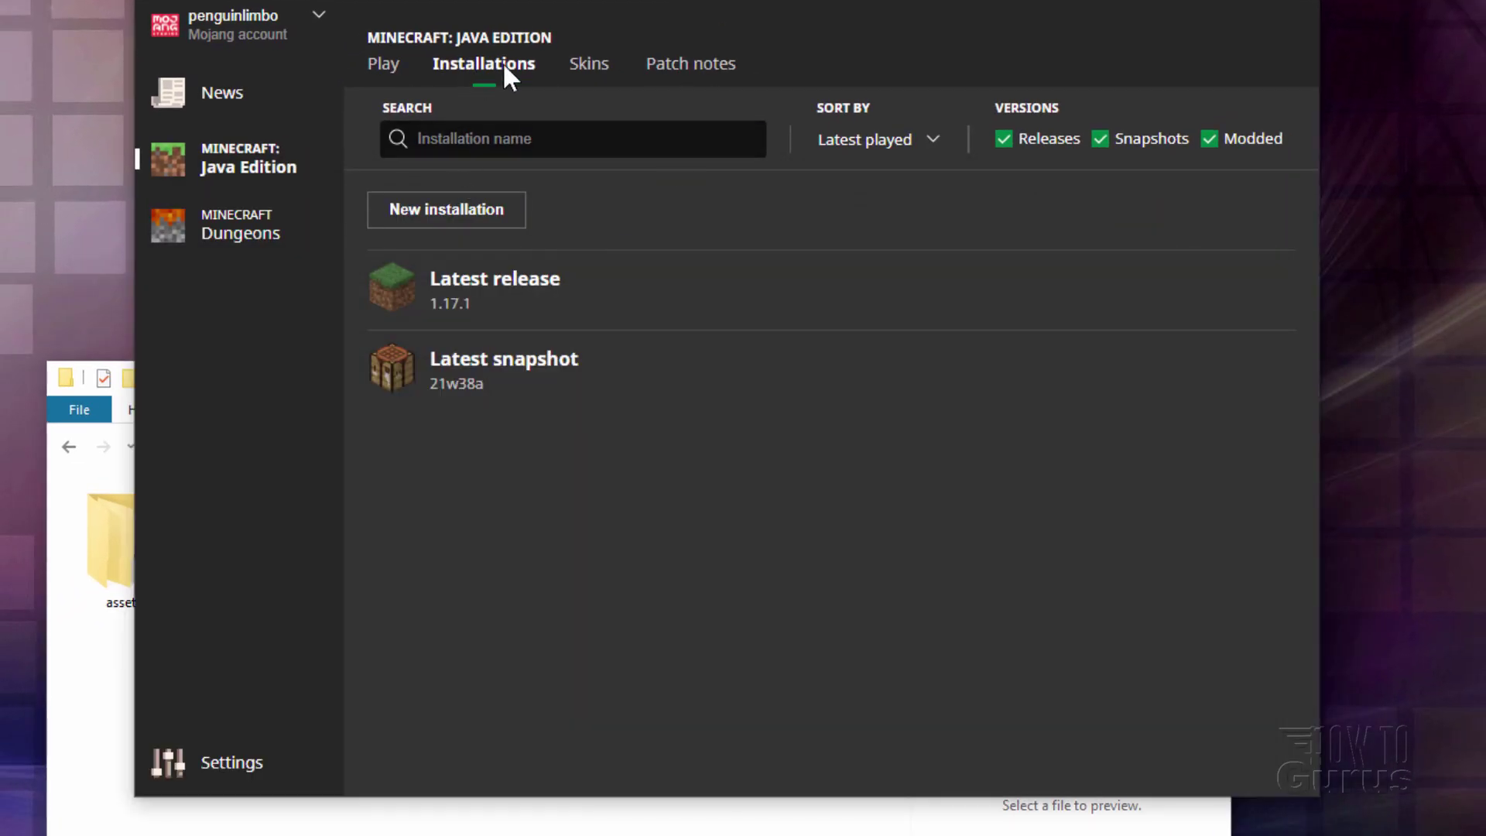
pyautogui.moveTo(480, 310)
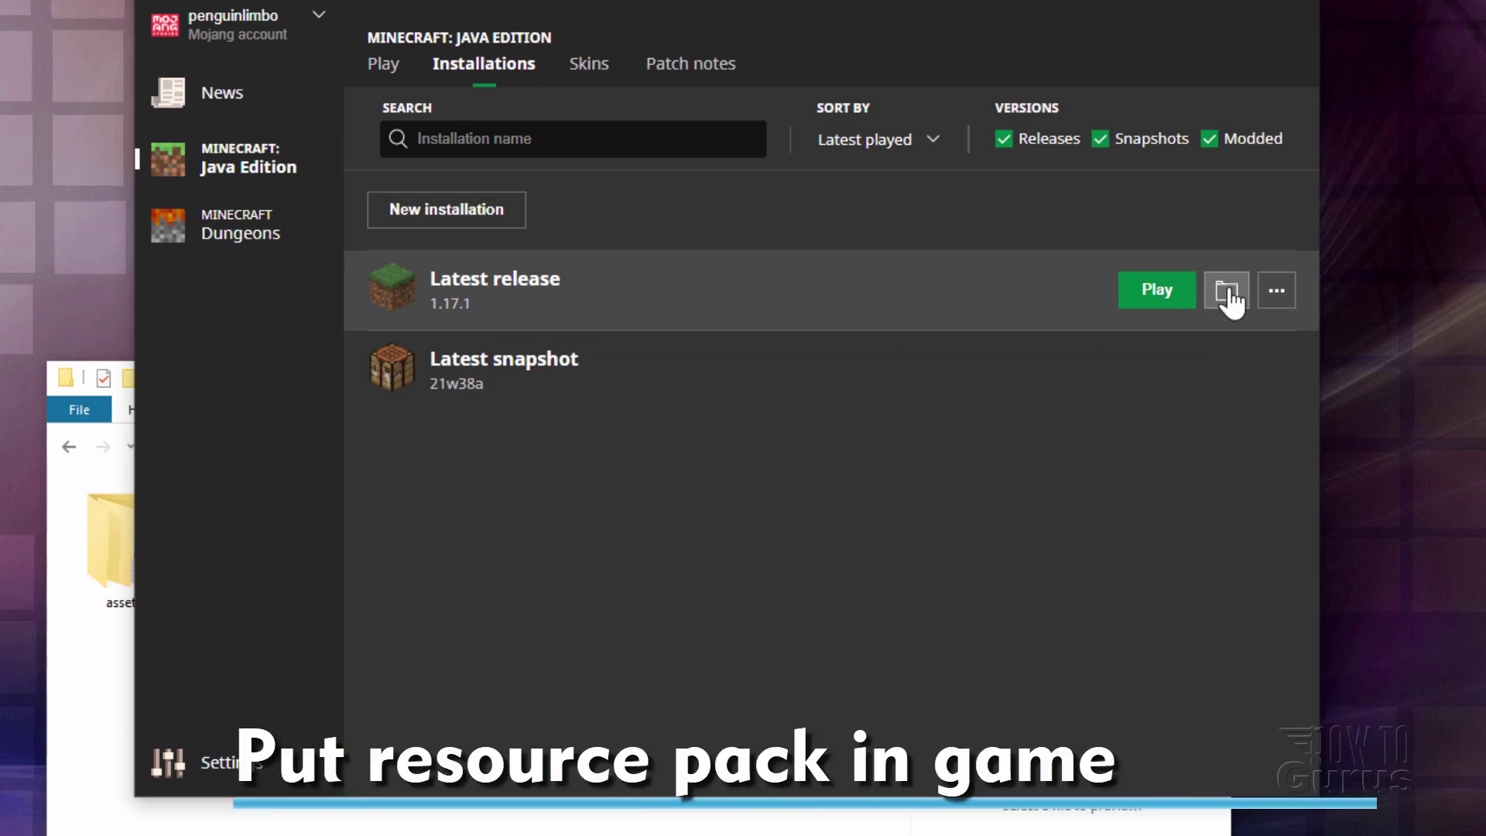
pyautogui.click(1229, 294)
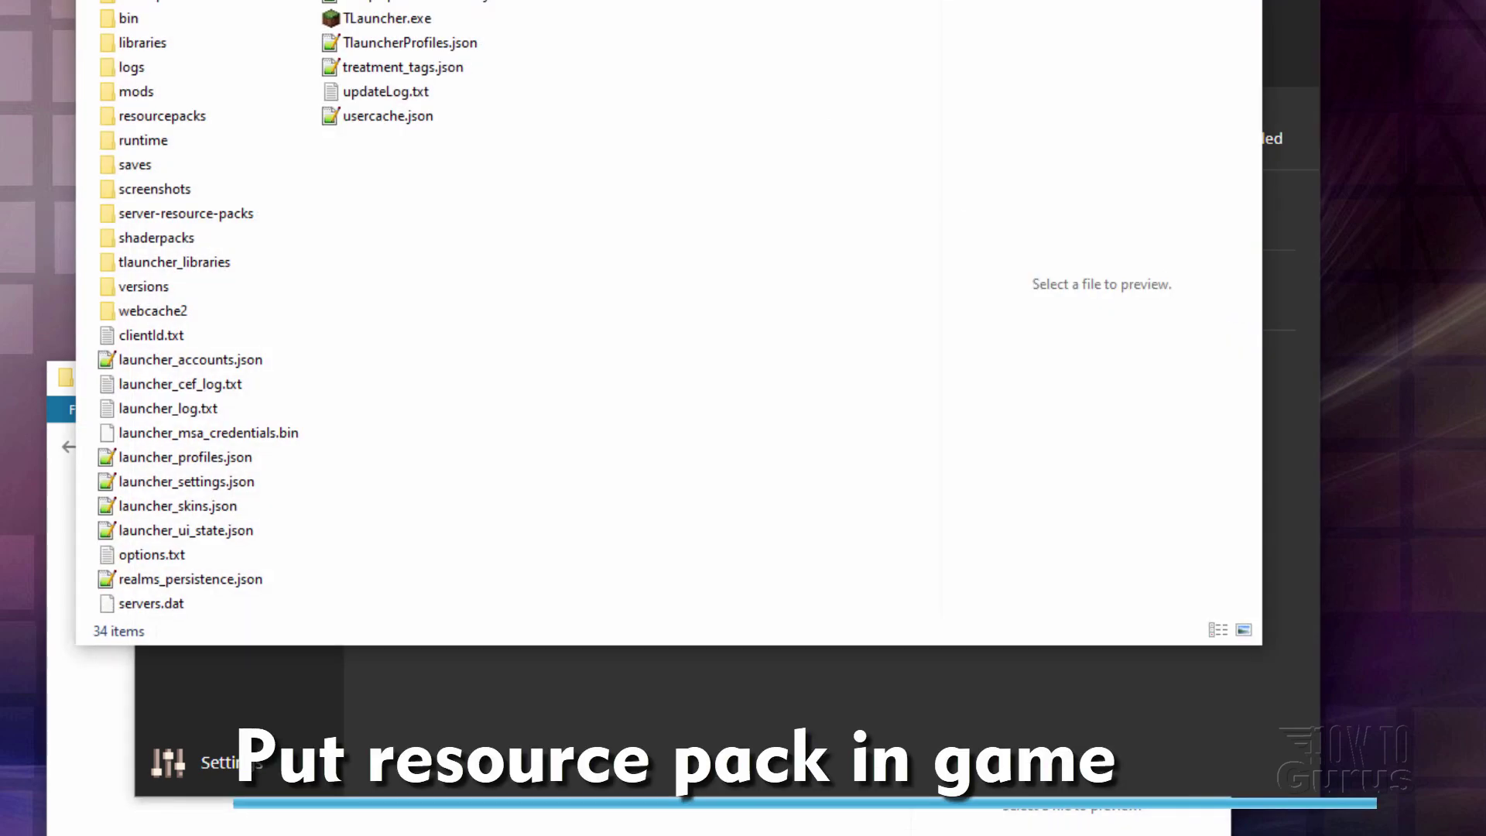
pyautogui.moveTo(614, 4); pyautogui.dragTo(937, 155)
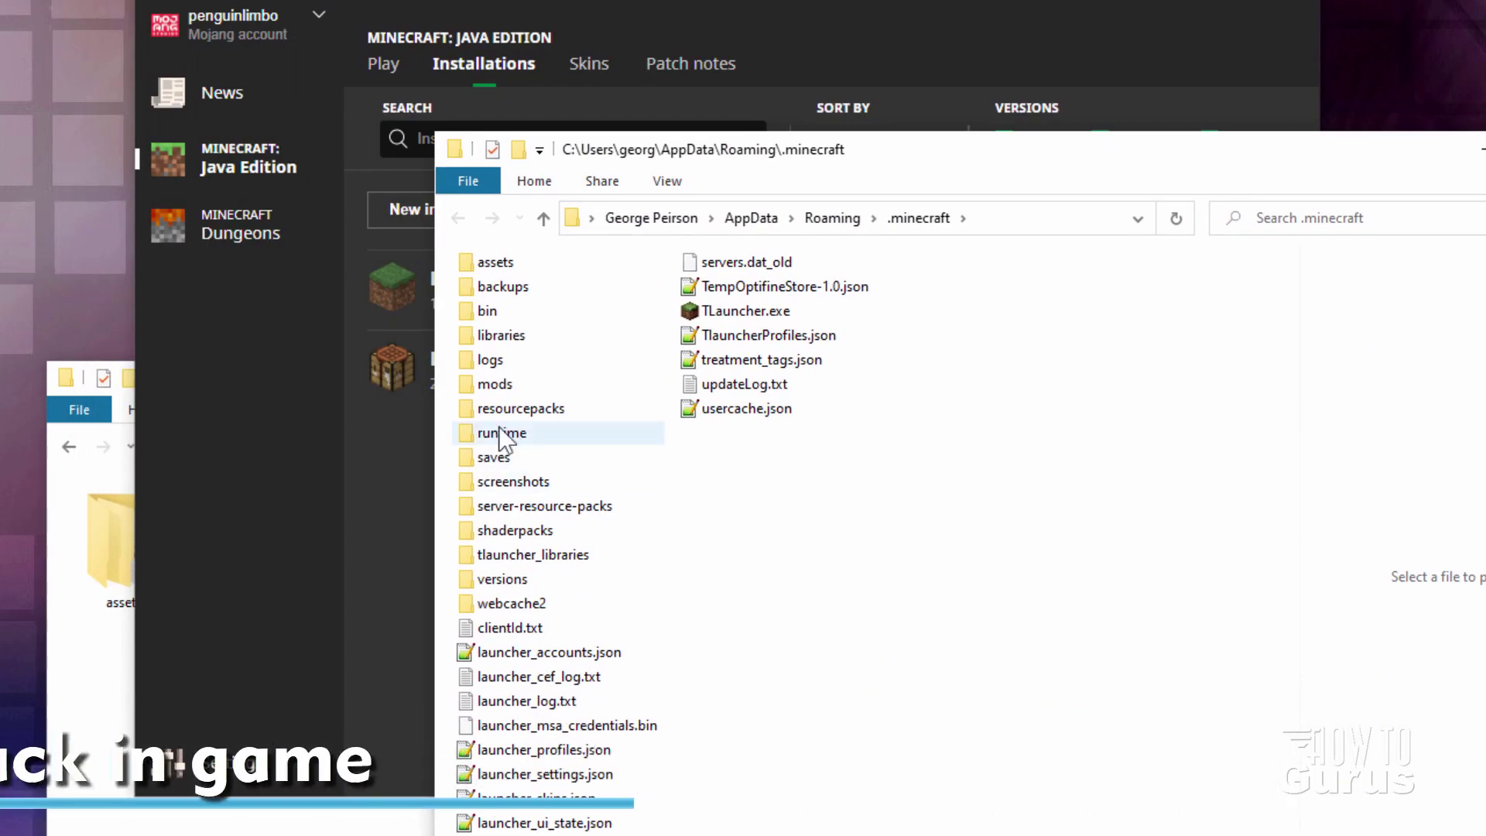
pyautogui.doubleClick(471, 410)
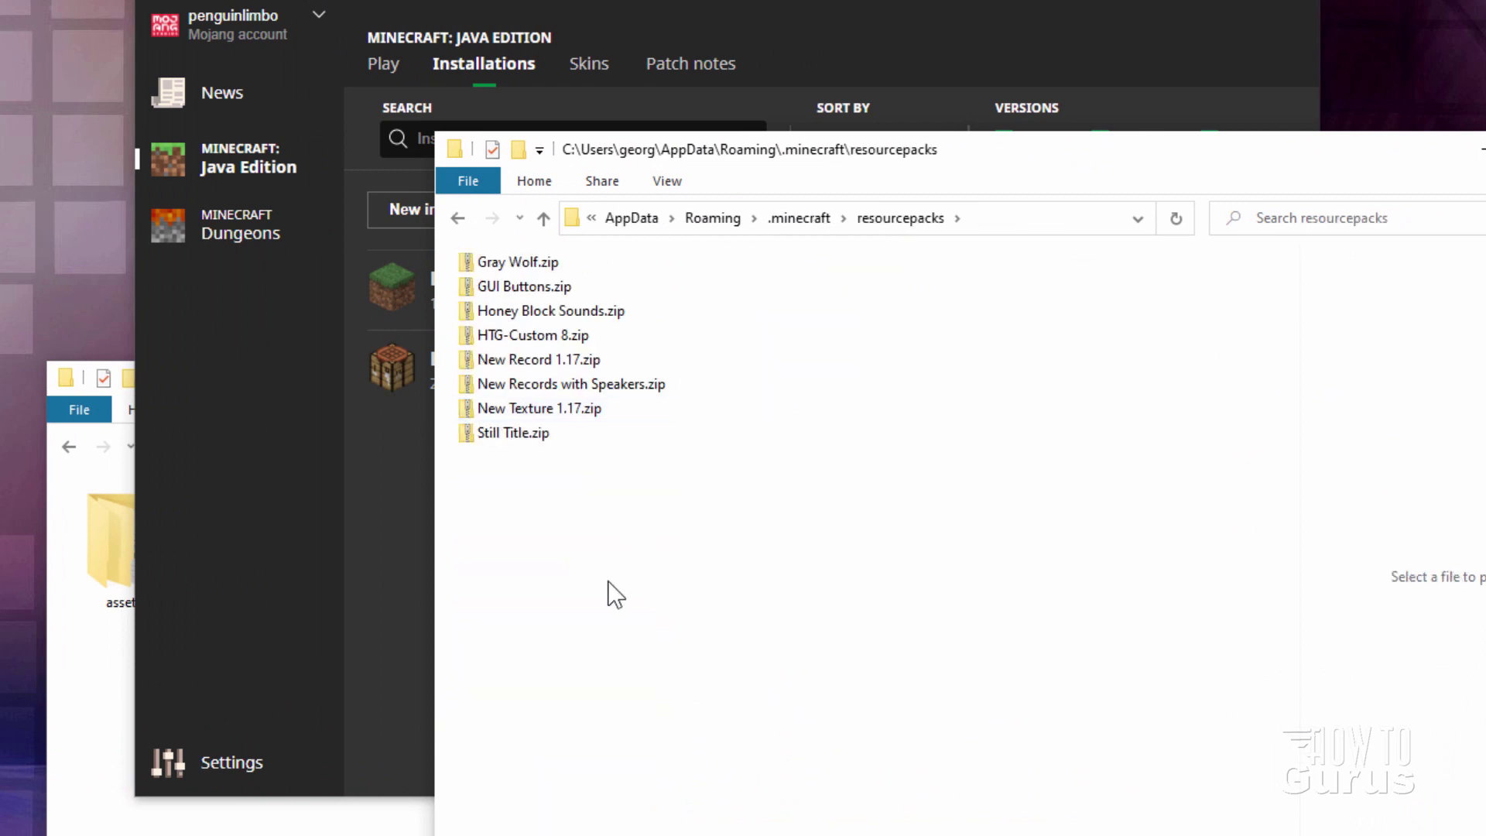
# - Copy New Buttons.zip into the resourcepacks folder and close both Explorer windows
pyautogui.hotkey('alt', 'Tab')
pyautogui.moveTo(644, 414); pyautogui.dragTo(719, 635)
pyautogui.moveTo(498, 754); pyautogui.dragTo(589, 525)
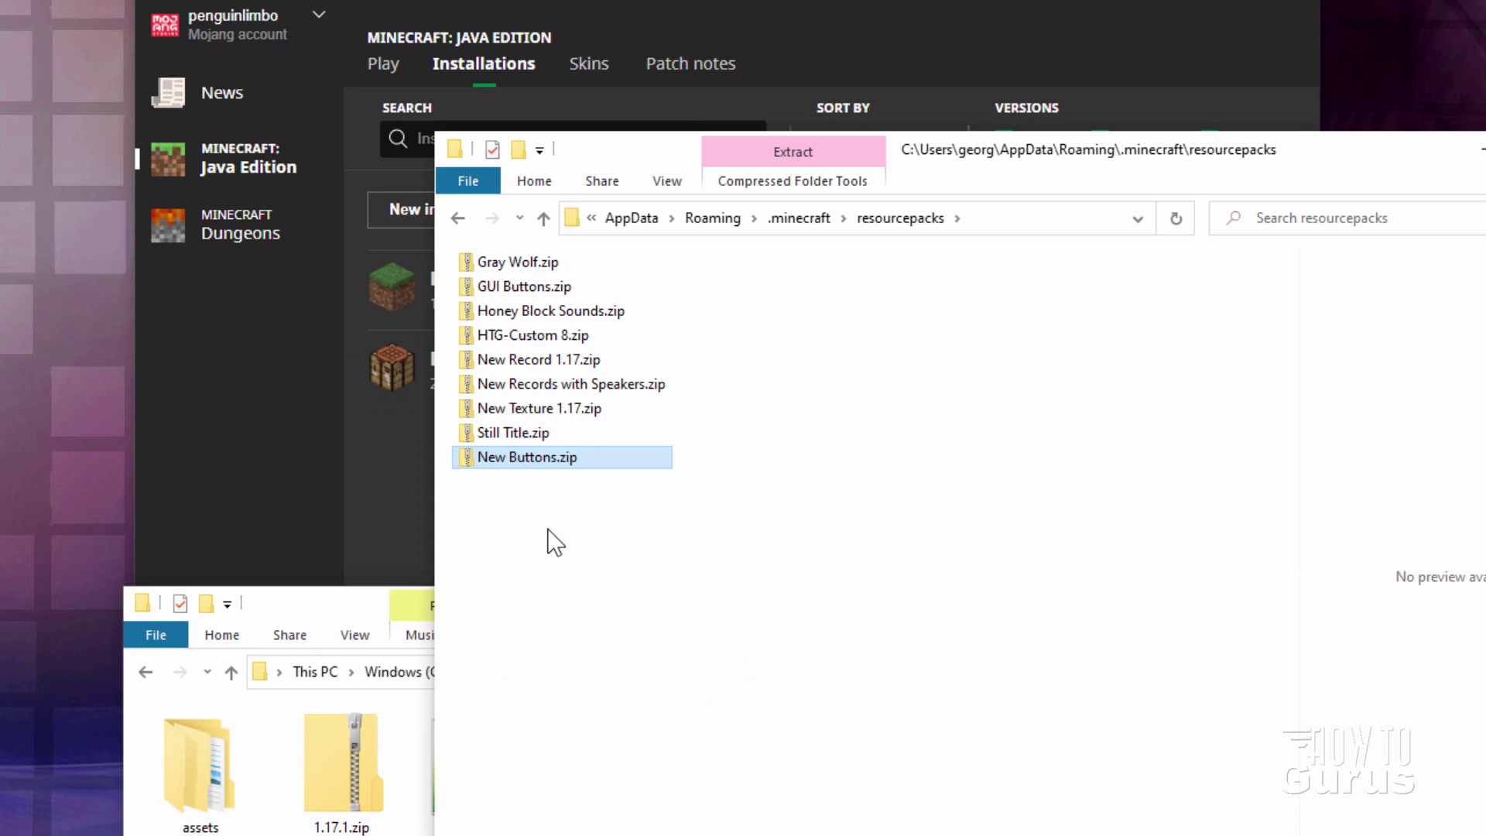
pyautogui.moveTo(1319, 165); pyautogui.dragTo(1219, 155)
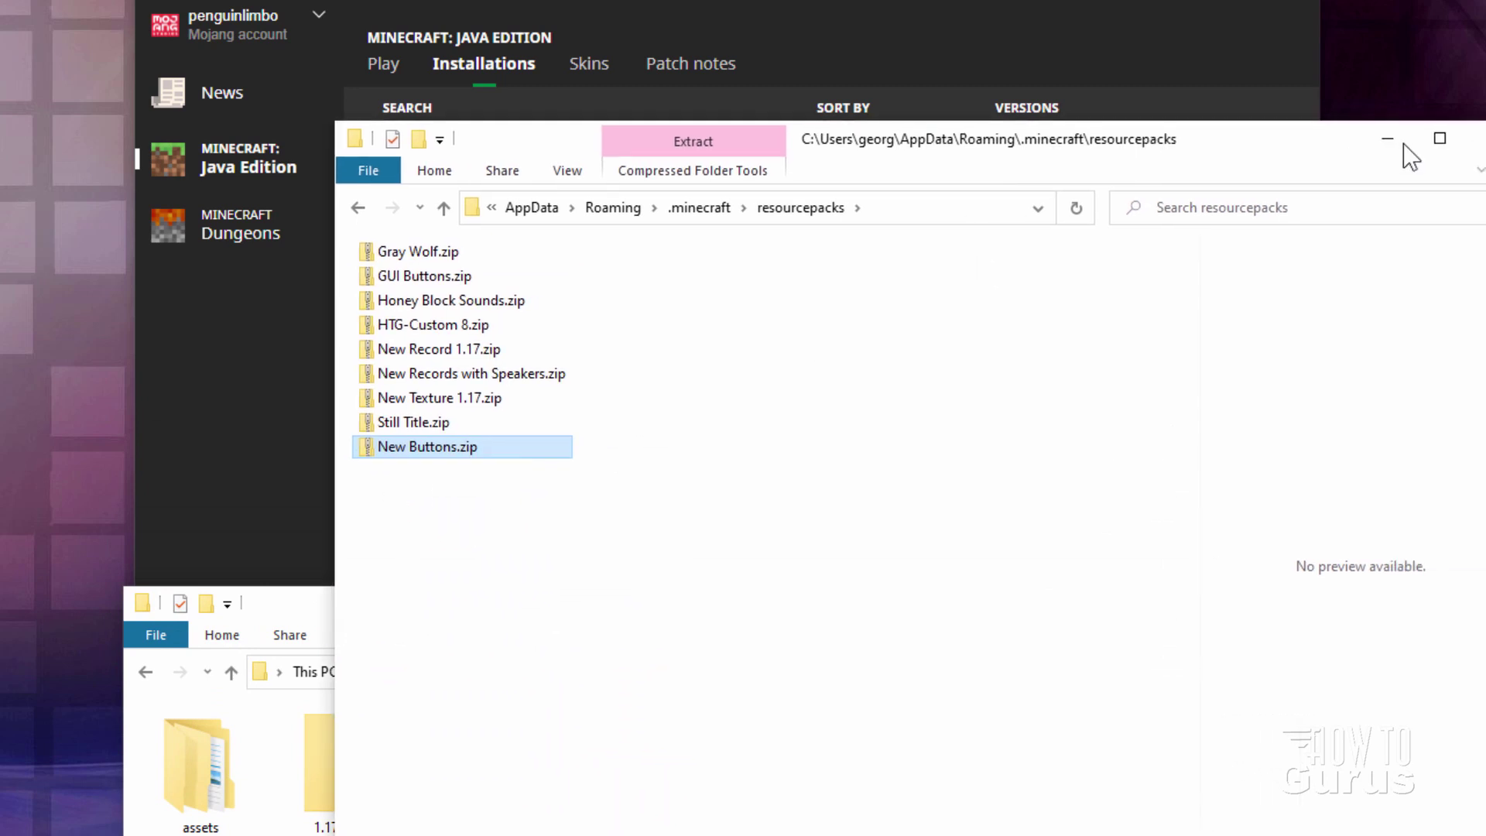
pyautogui.click(1480, 128)
pyautogui.click(1280, 603)
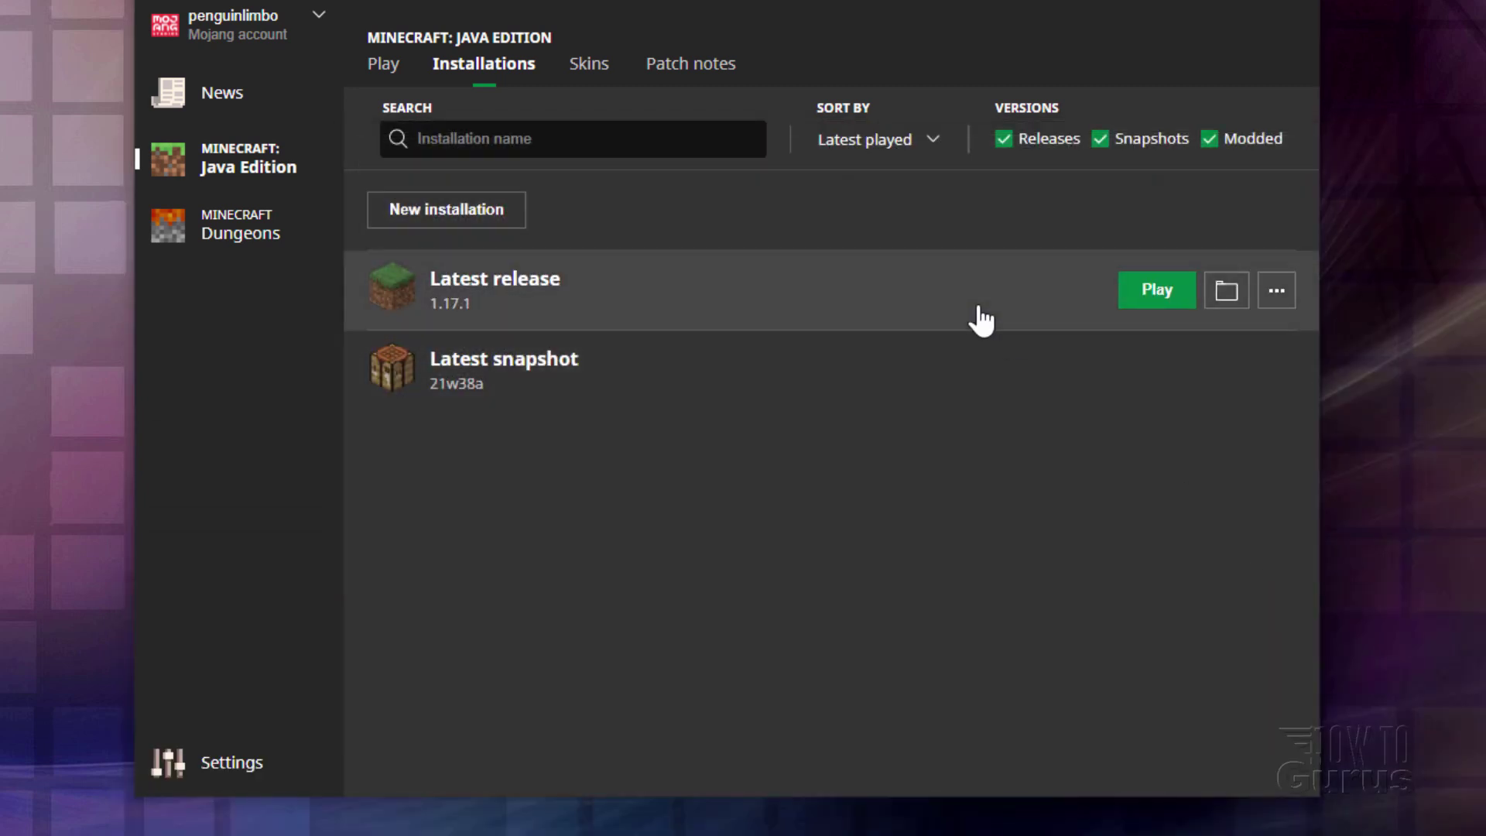
# - Launch the 1.17.1 release and select New Buttons.zip under Options > Resource Packs
pyautogui.moveTo(1152, 303)
pyautogui.click(1161, 302)
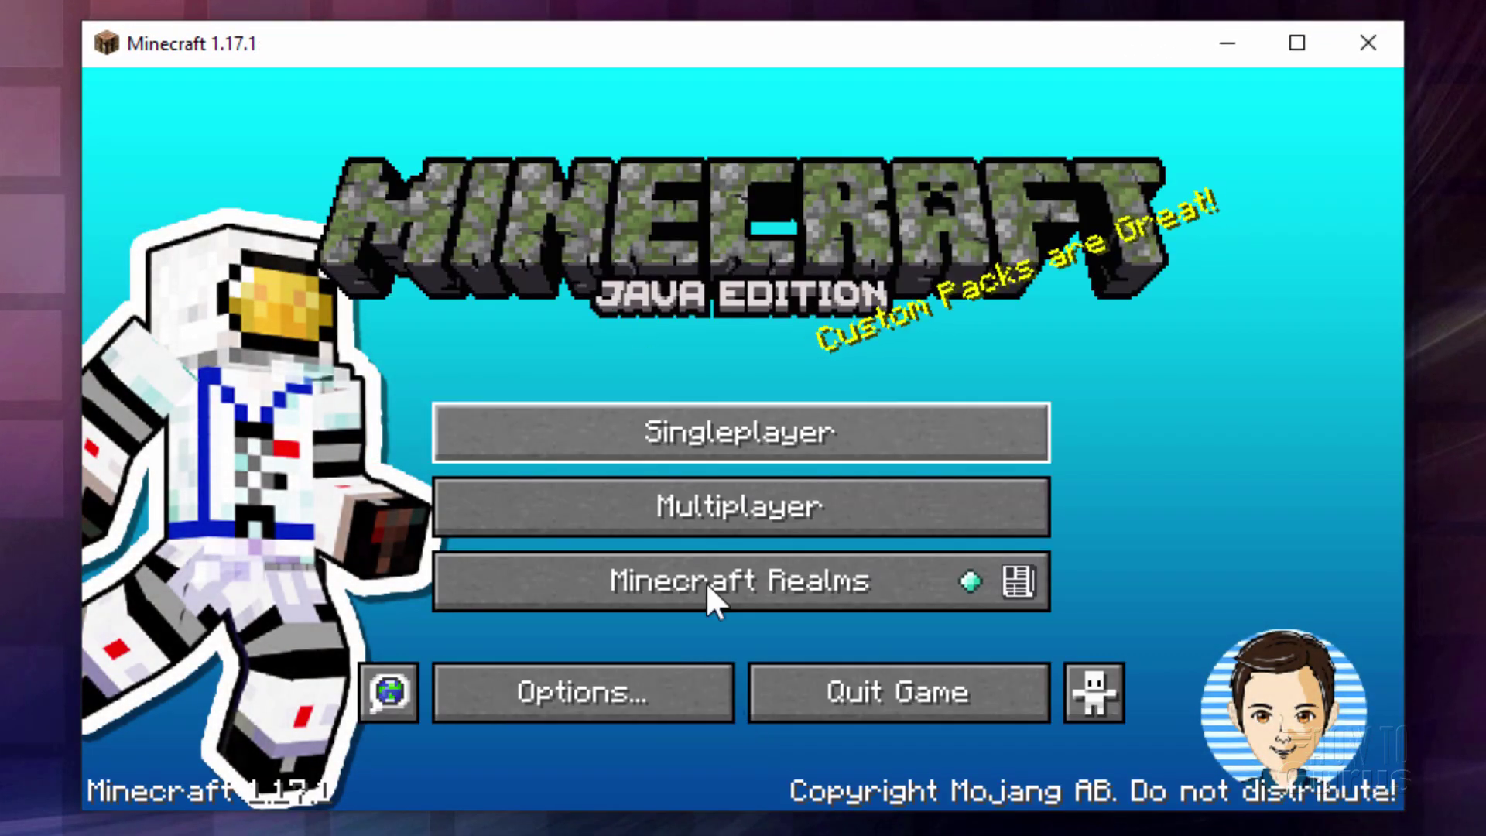
pyautogui.click(553, 684)
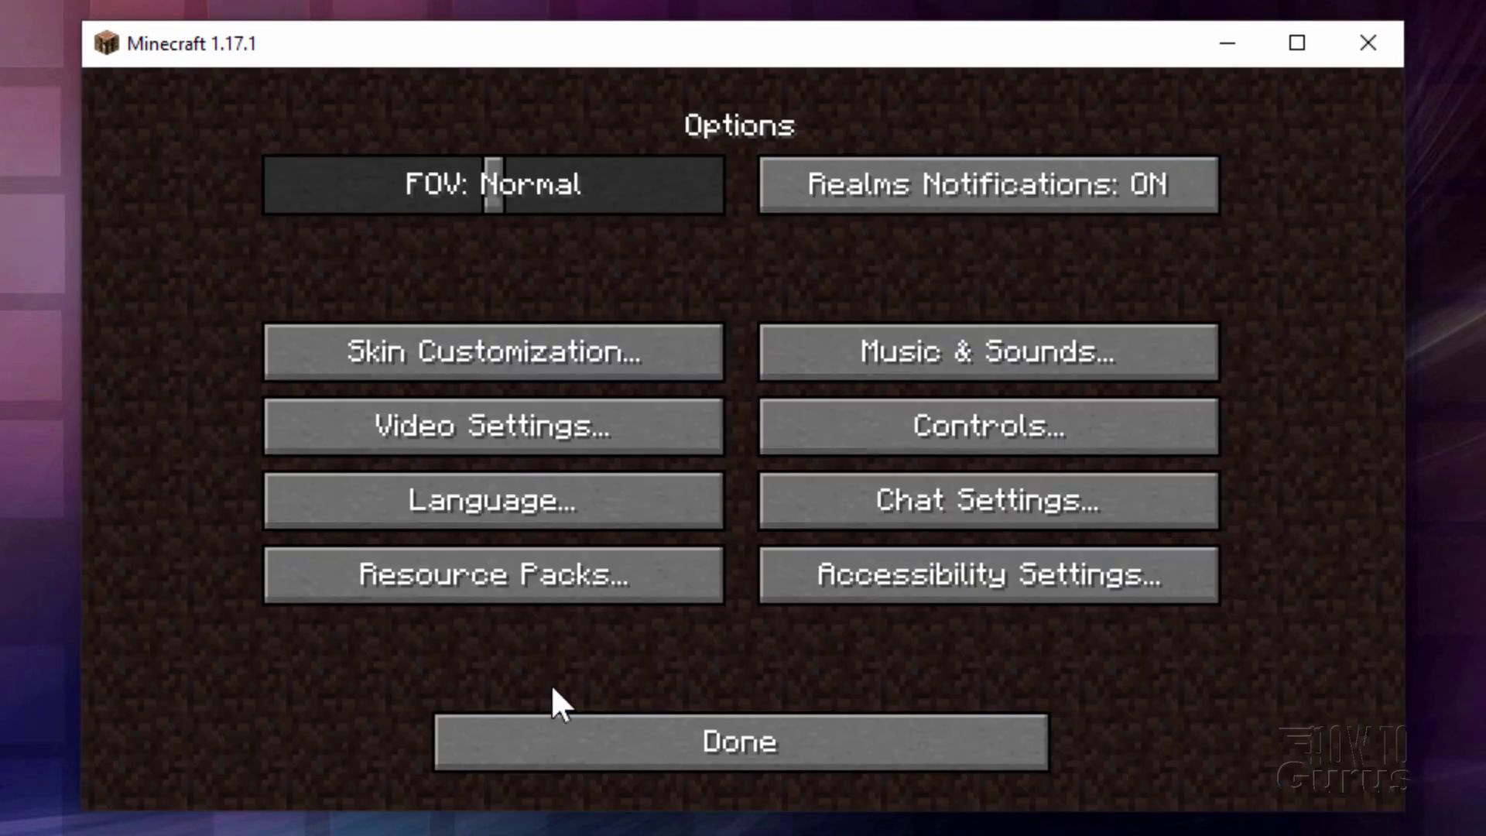
pyautogui.click(488, 577)
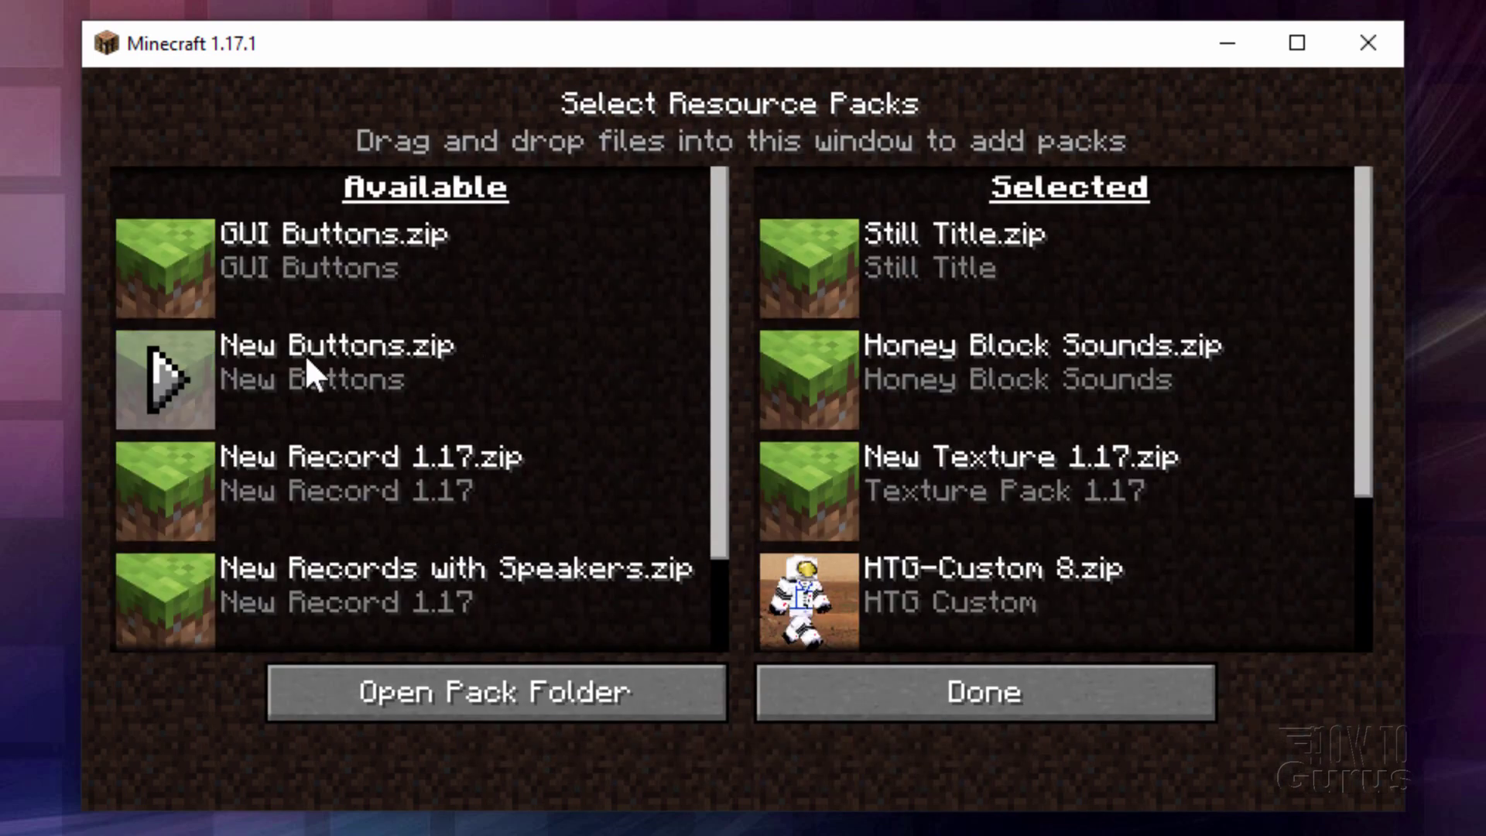
pyautogui.click(160, 374)
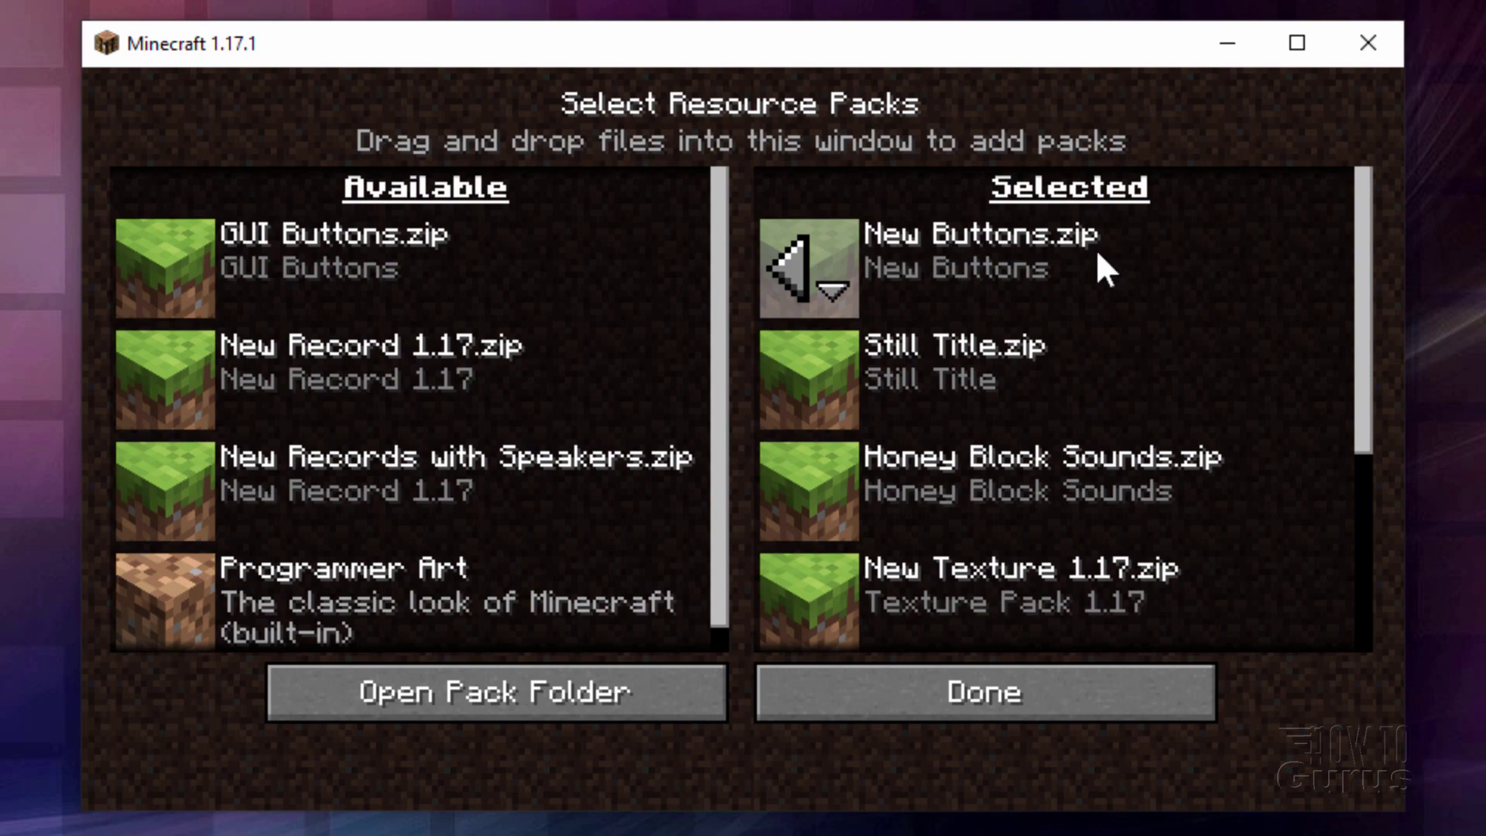
pyautogui.click(1023, 686)
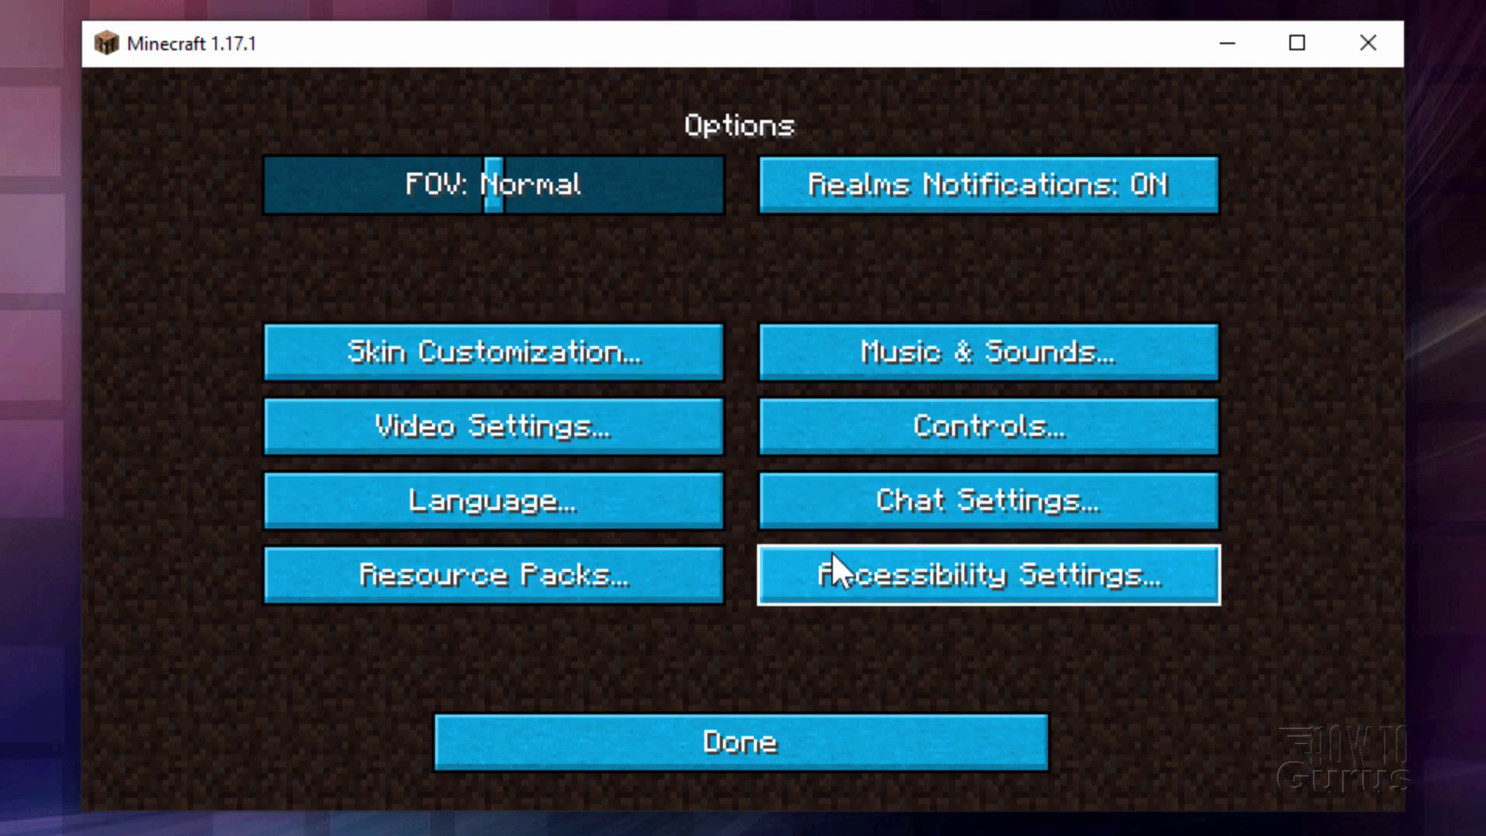
# - View the blue buttons in Video Settings, then back out to the title screen
pyautogui.click(571, 426)
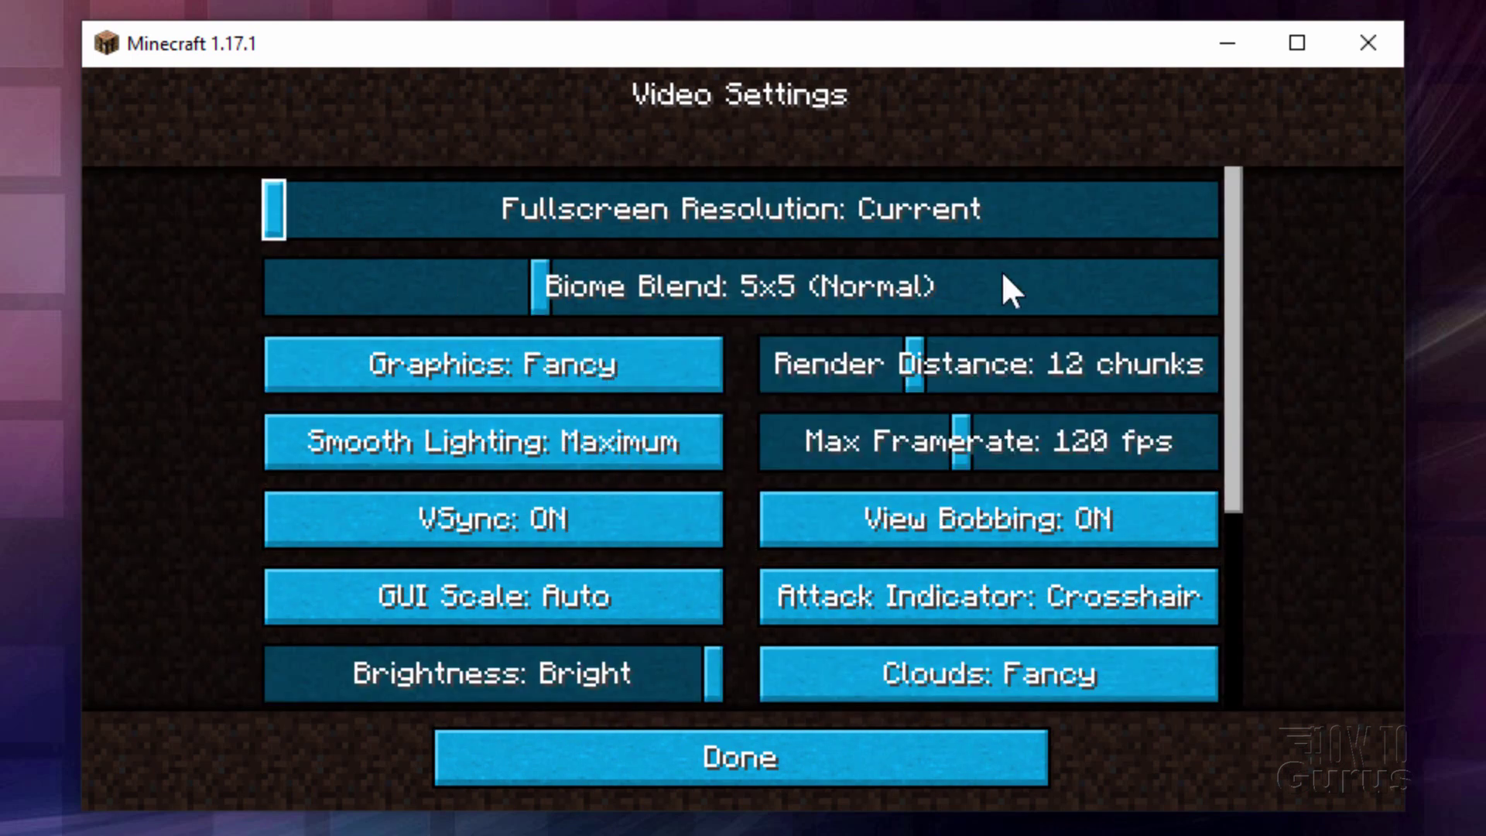
pyautogui.click(698, 736)
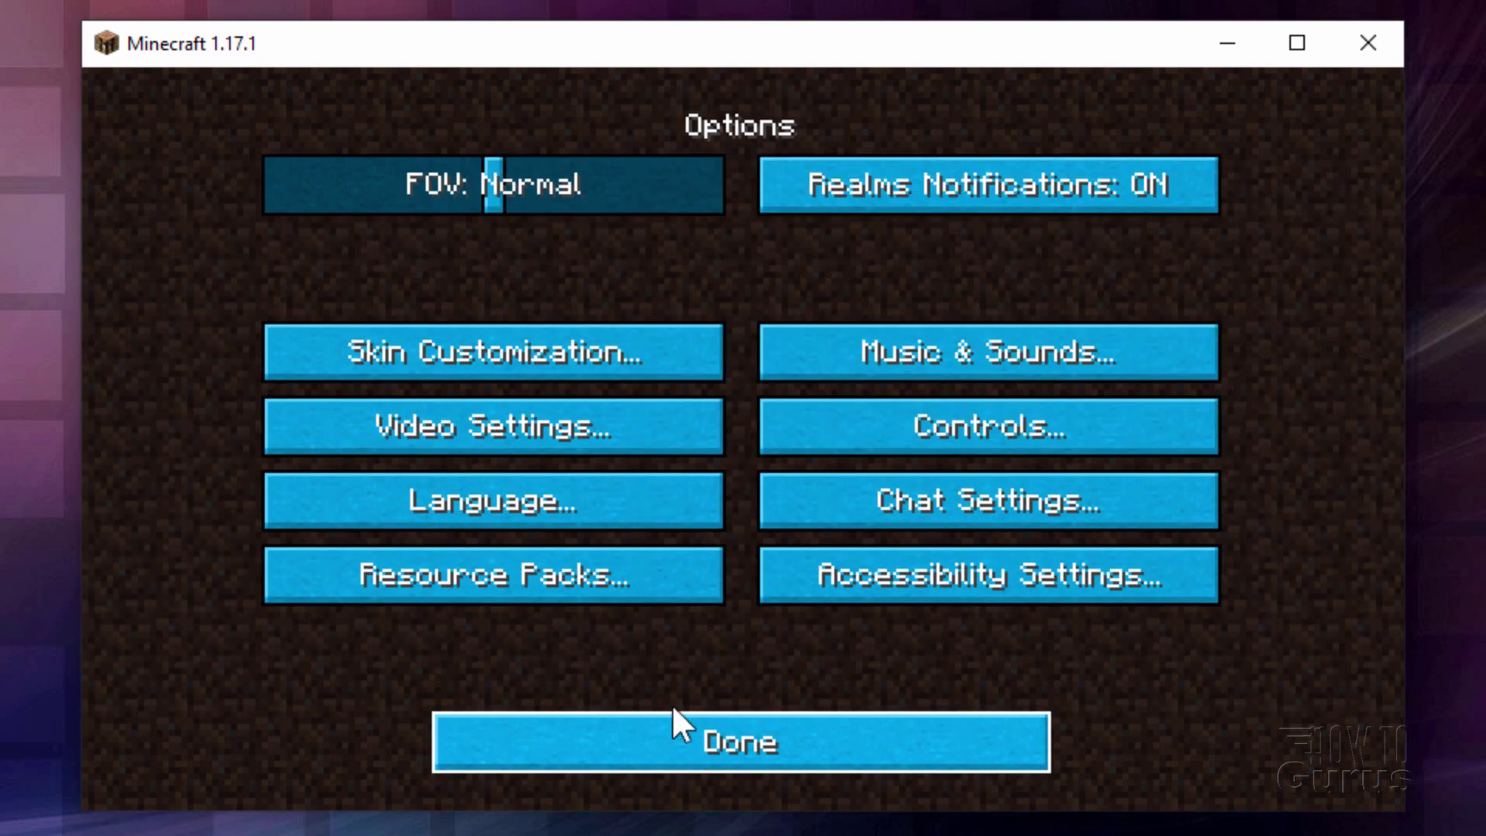
pyautogui.click(782, 742)
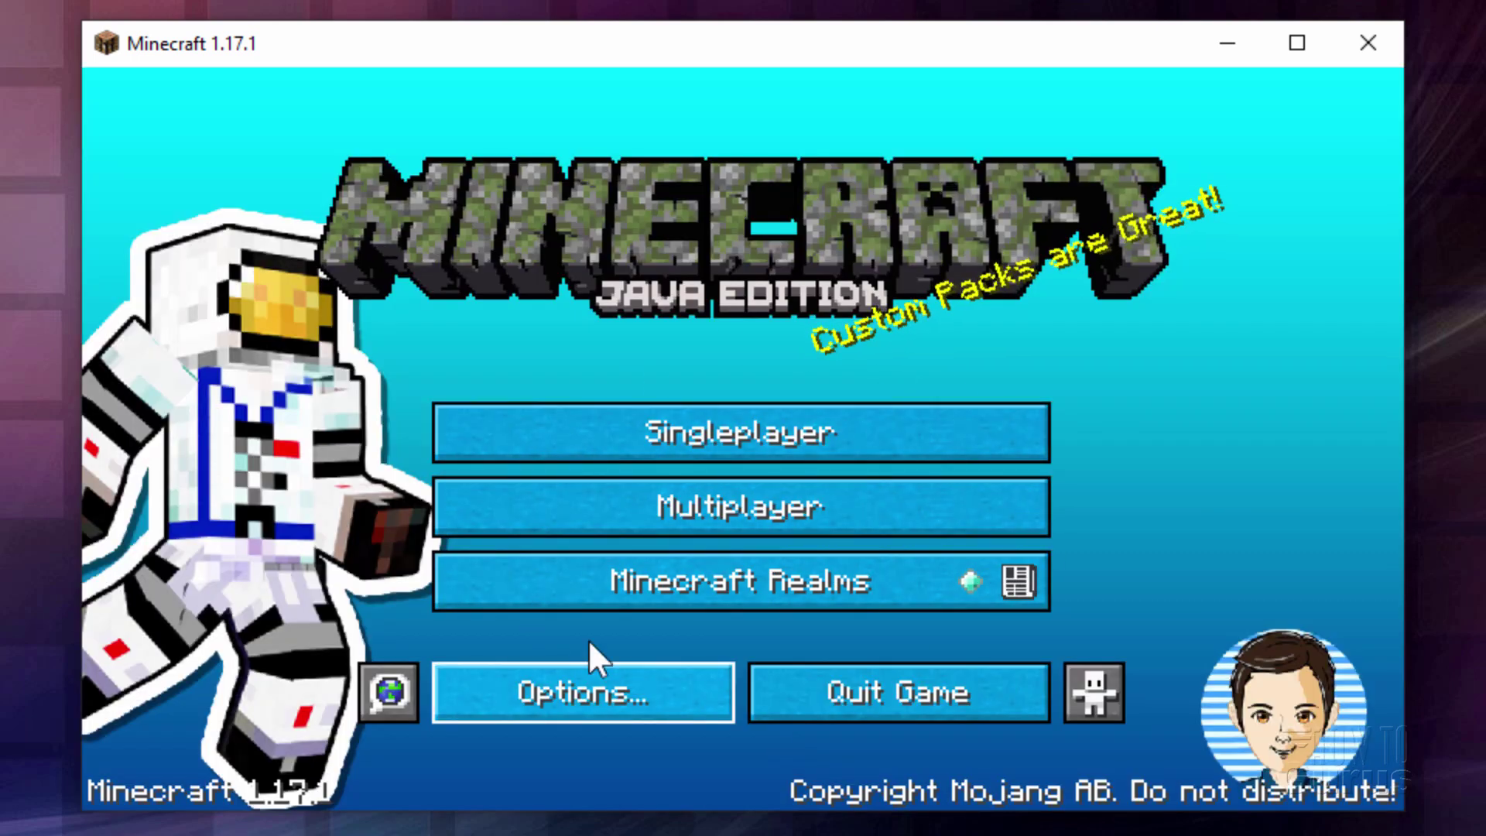